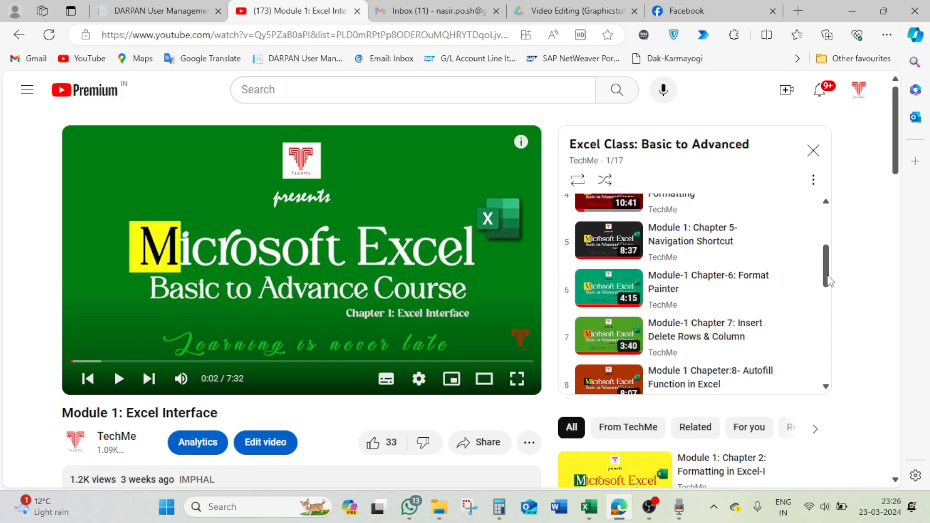
pyautogui.moveTo(829, 281); pyautogui.dragTo(830, 378)
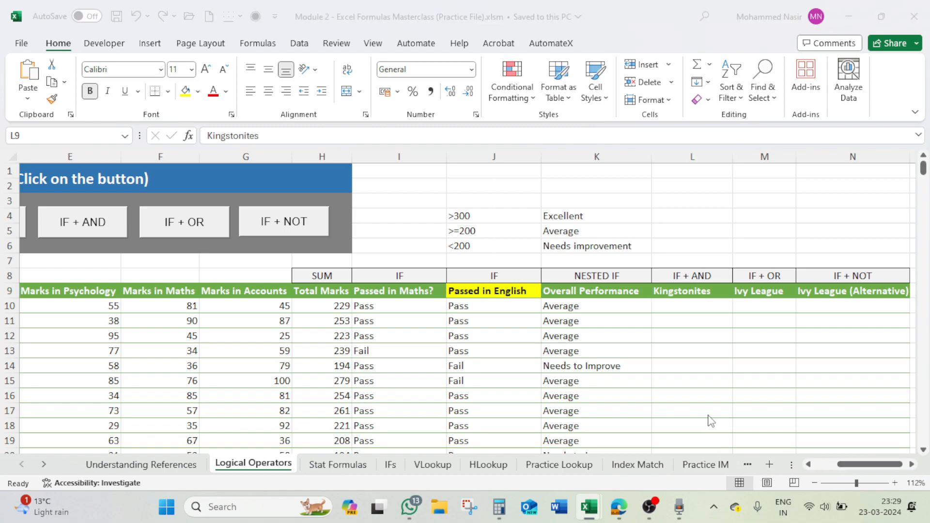
# - Switch to the darpan (32) workbook and clear the contents of D1:H4 on Sheet2
pyautogui.hotkey('alt', 'Tab')
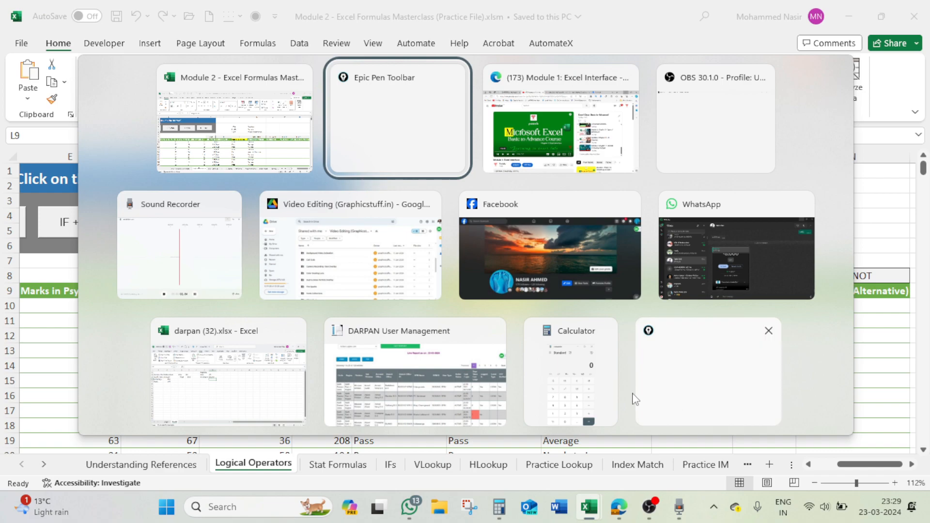
pyautogui.click(228, 390)
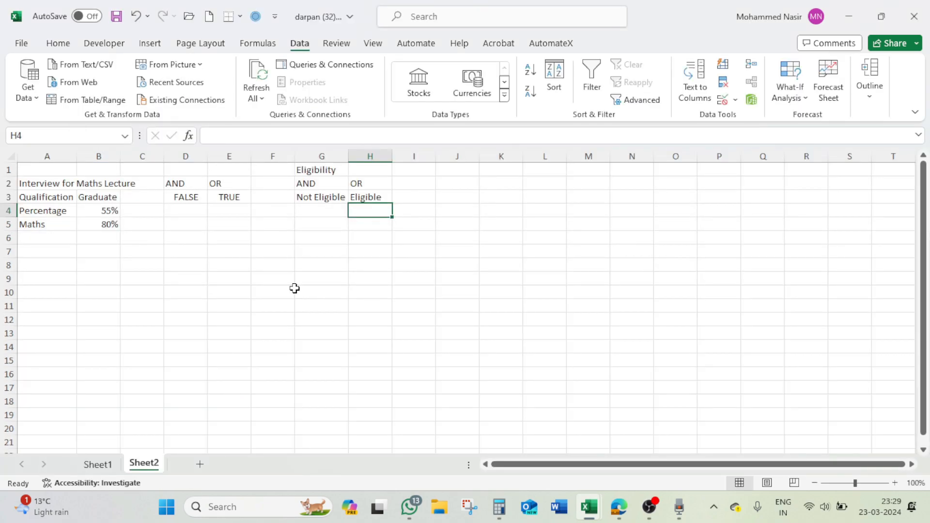
pyautogui.moveTo(185, 175); pyautogui.dragTo(391, 216)
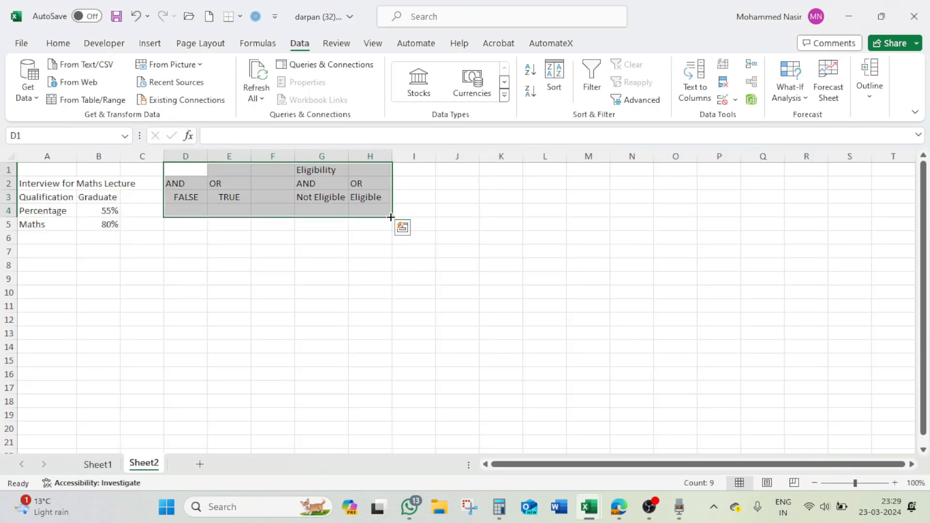
pyautogui.press('Delete')
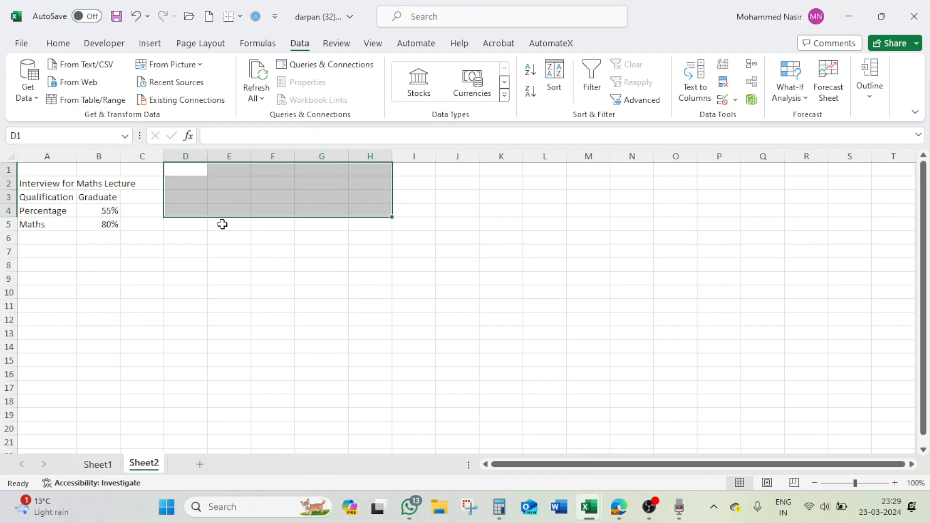
pyautogui.click(64, 184)
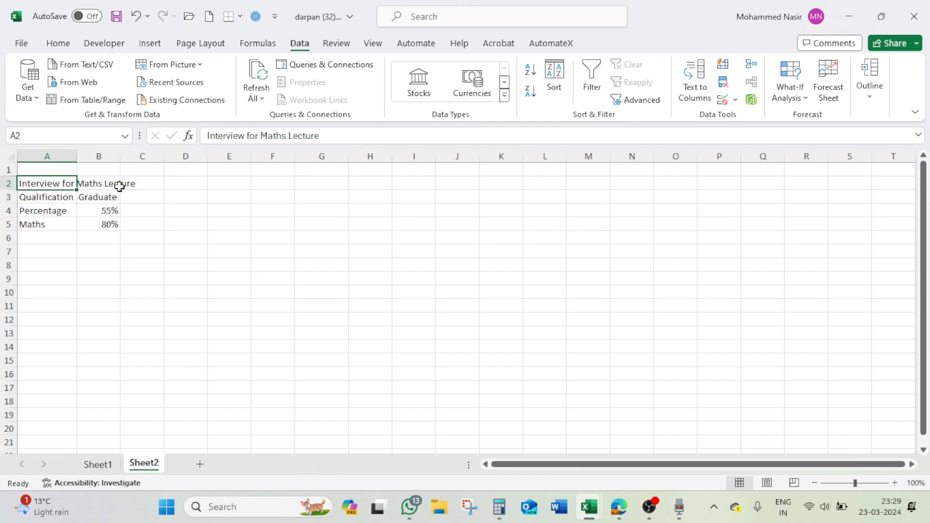
pyautogui.click(67, 200)
pyautogui.click(61, 212)
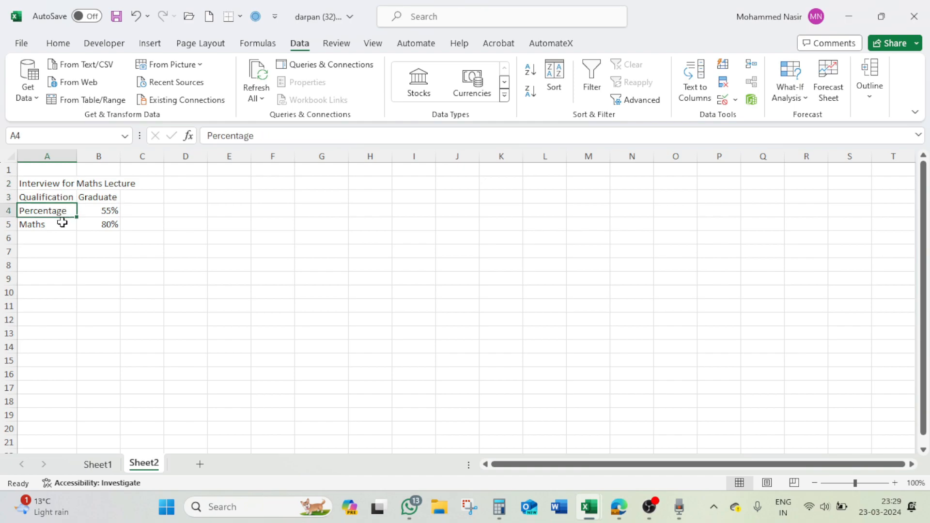
pyautogui.click(60, 226)
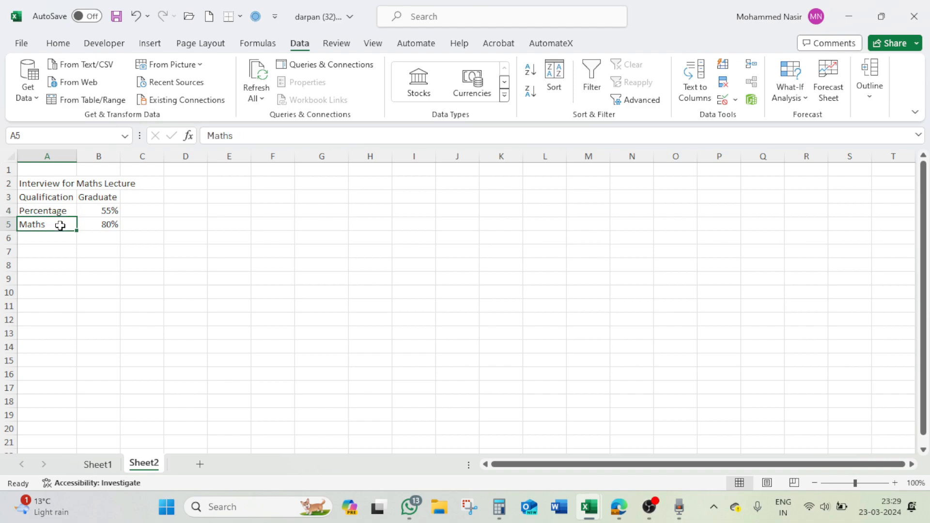
pyautogui.click(67, 211)
pyautogui.click(65, 224)
# - Enter the heading "Eligibility" in column E beside the interview criteria and place it in E1
pyautogui.click(239, 181)
pyautogui.write('Eligibility')
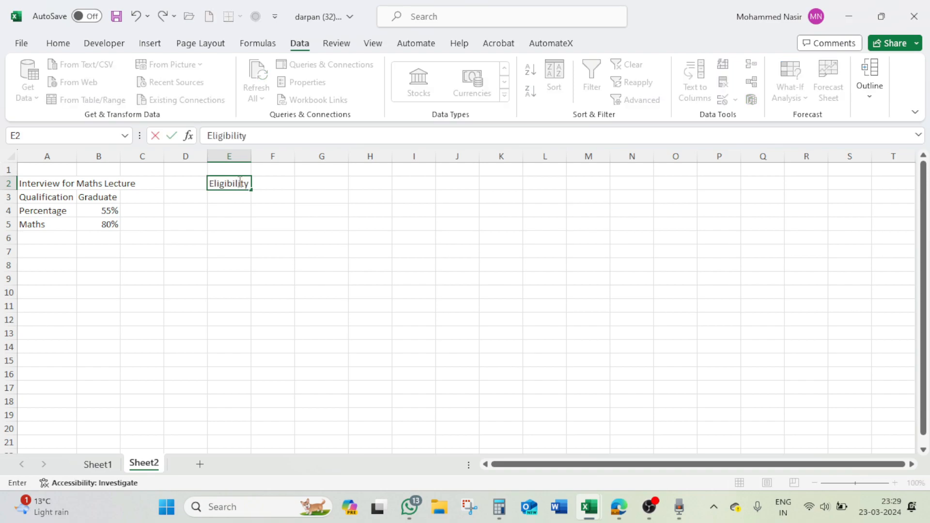
pyautogui.press('Return')
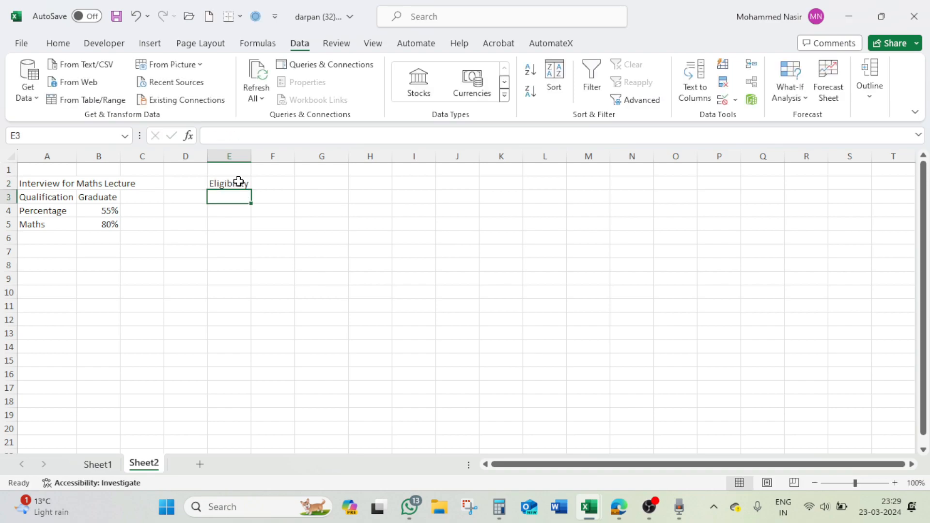
pyautogui.click(214, 181)
pyautogui.moveTo(214, 182); pyautogui.dragTo(228, 170)
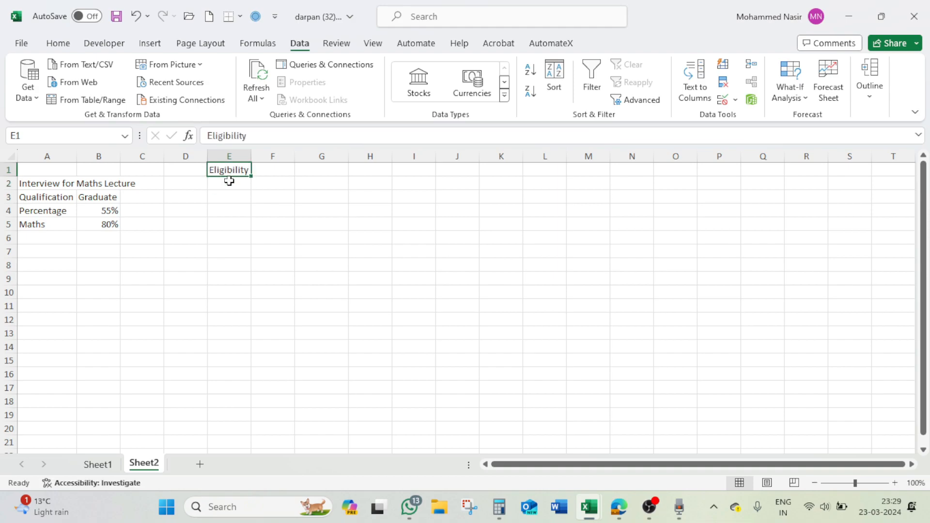
# - Label the two result columns below the Eligibility heading with AND in D2 and OR in E2
pyautogui.click(198, 189)
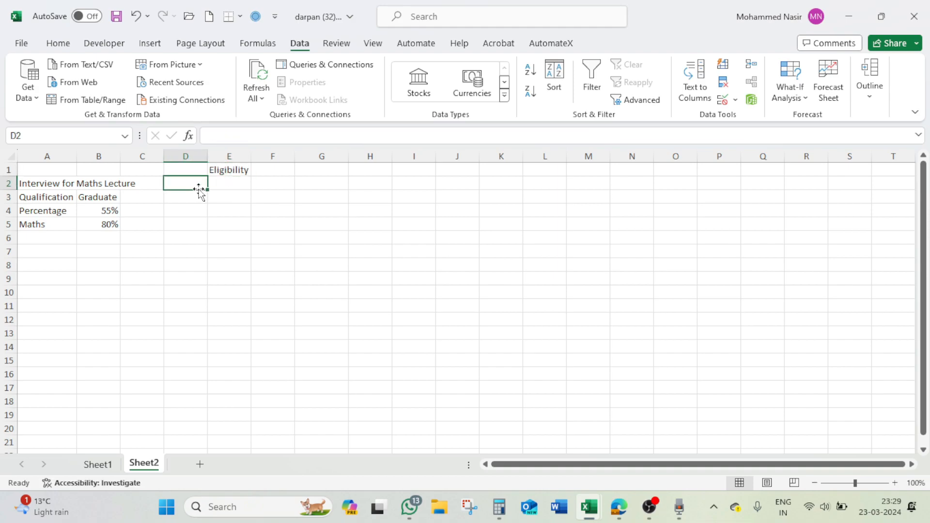
pyautogui.write('AND')
pyautogui.press('Tab')
pyautogui.write('OR')
pyautogui.click(199, 192)
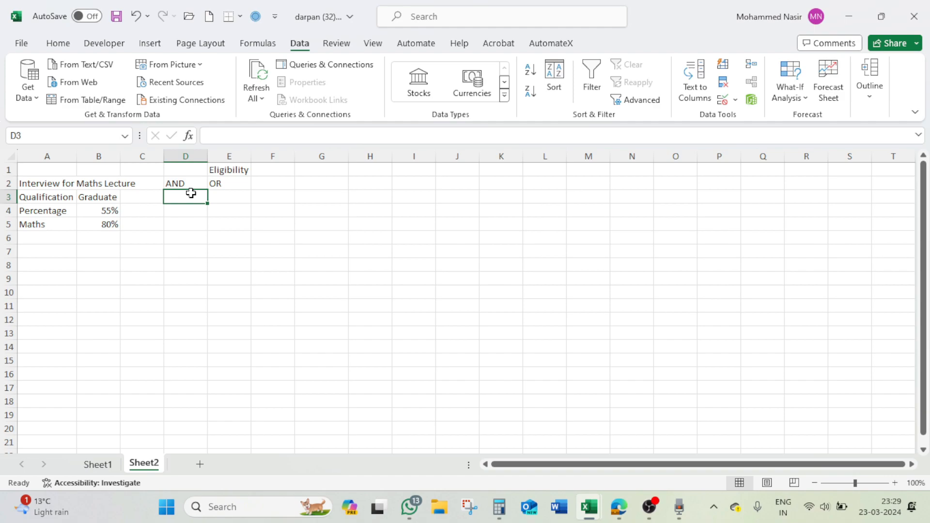
pyautogui.click(84, 197)
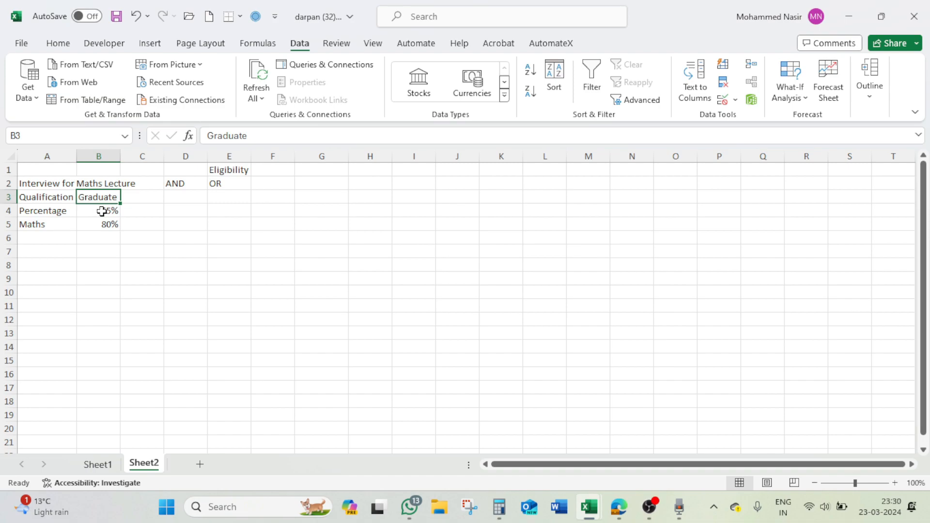
pyautogui.click(101, 211)
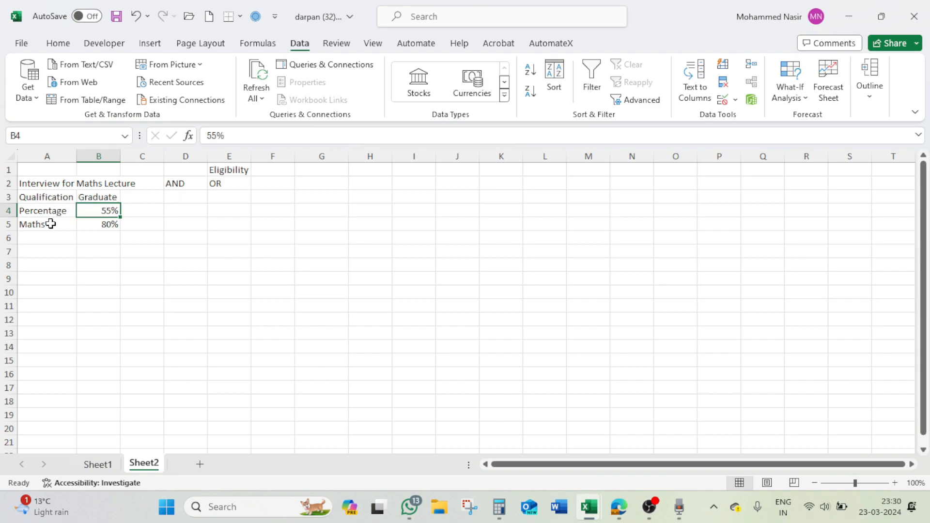
pyautogui.click(222, 194)
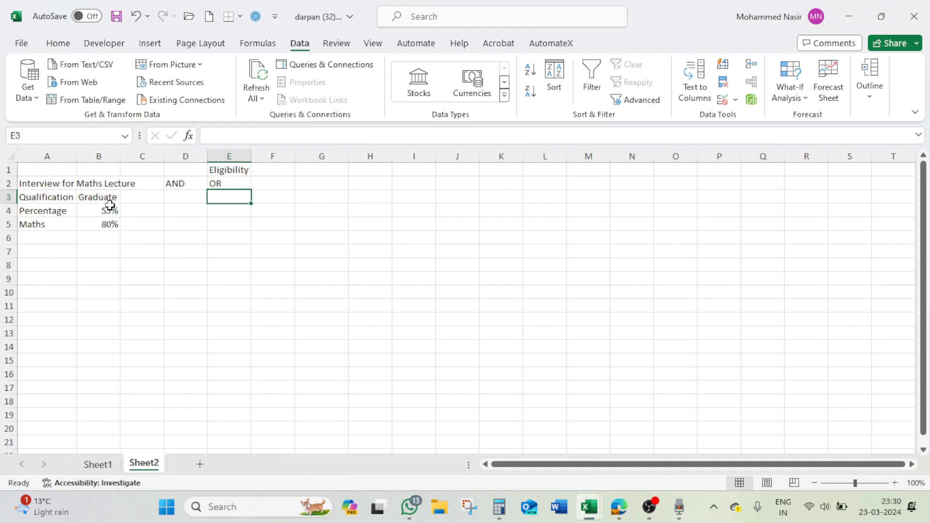
pyautogui.click(109, 226)
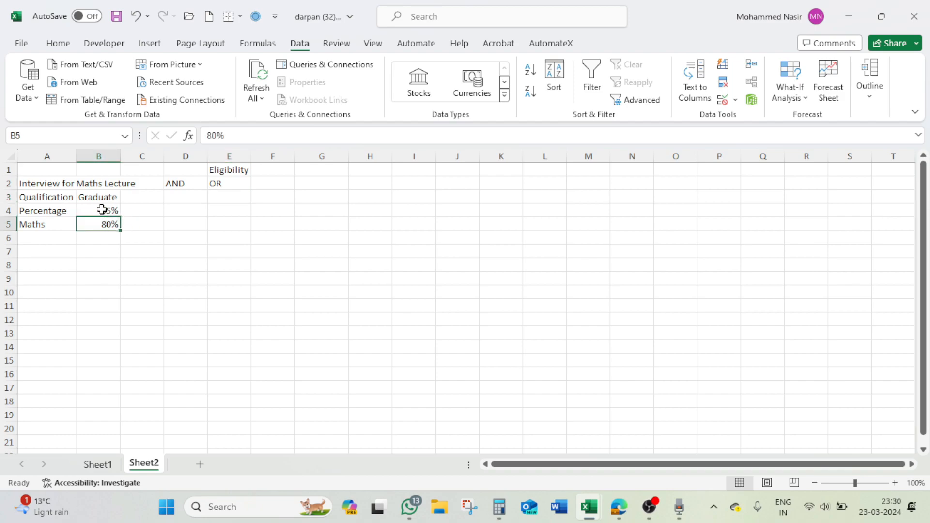
pyautogui.click(101, 210)
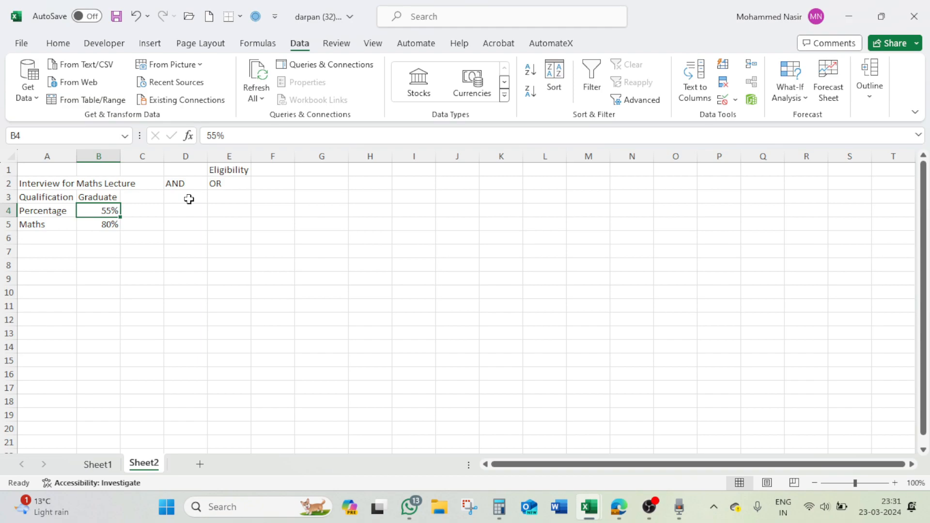
# - Start an AND formula in D3 with the first condition that the qualification in B3 equals "Graduate"
pyautogui.click(189, 199)
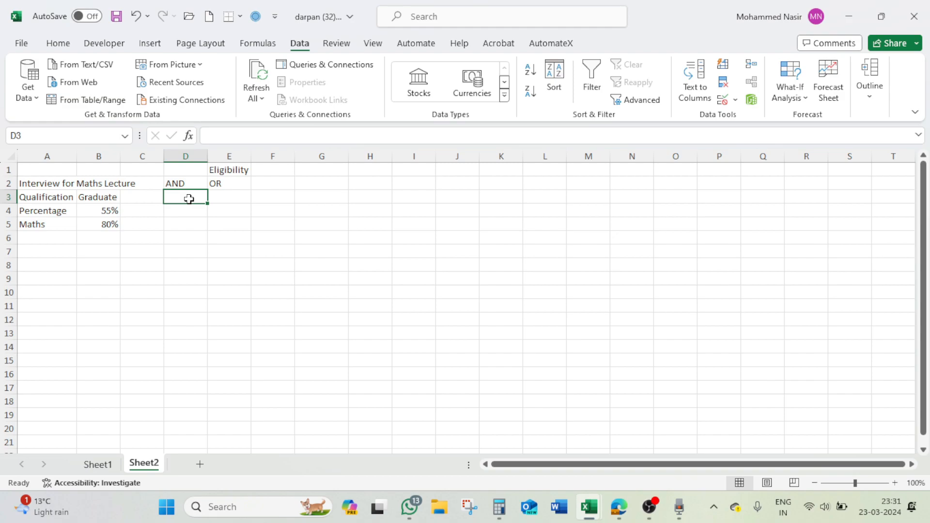
pyautogui.write('=')
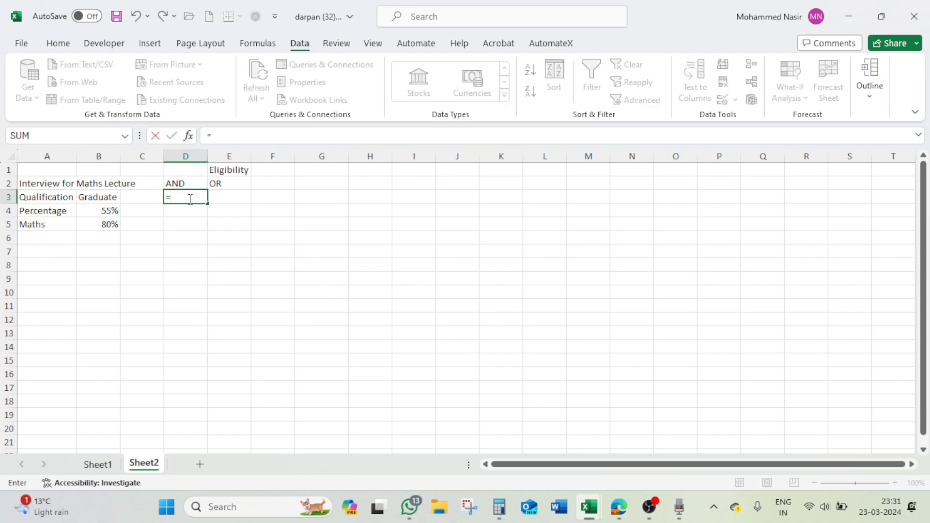
pyautogui.write('and')
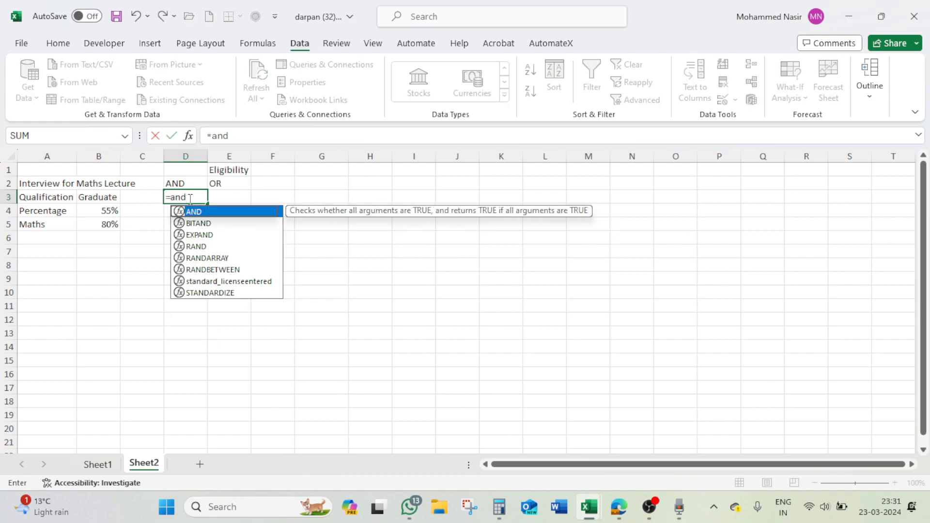
pyautogui.press('Tab')
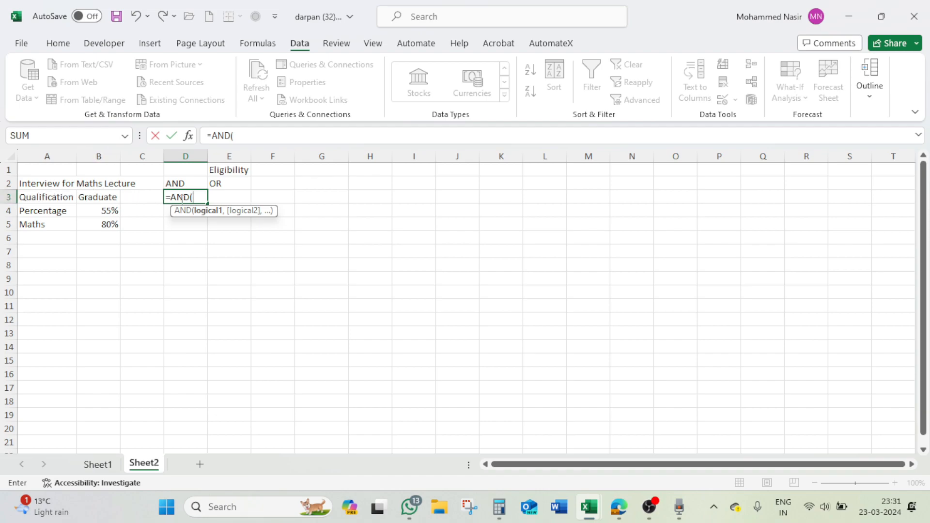
pyautogui.click(112, 198)
pyautogui.write('=')
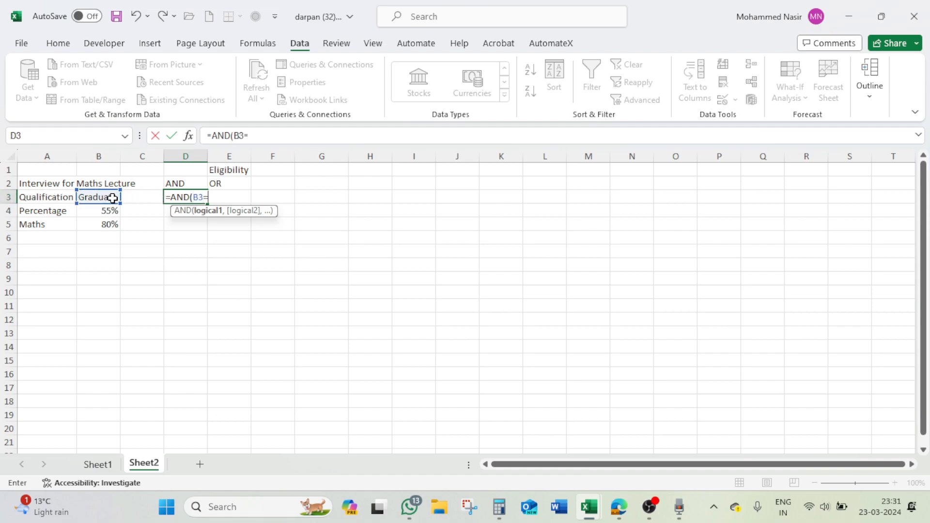
pyautogui.write('"Graduate",')
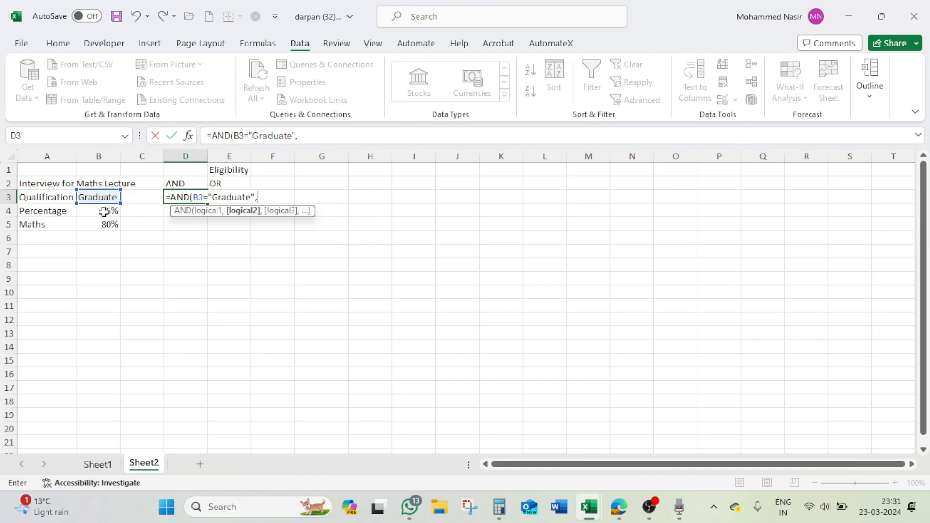
# - Add a second condition to the AND formula requiring the percentage in B4 to be >=55%
pyautogui.click(104, 211)
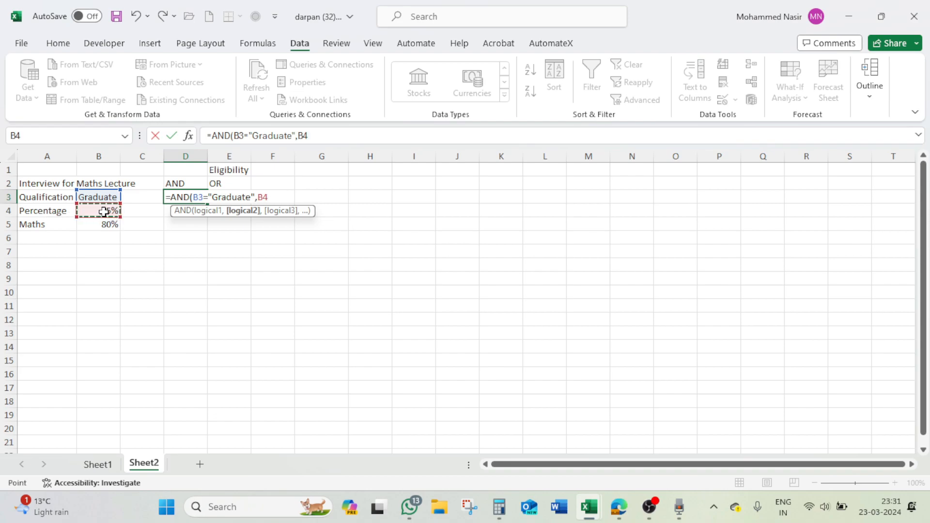
pyautogui.write('>=55%,')
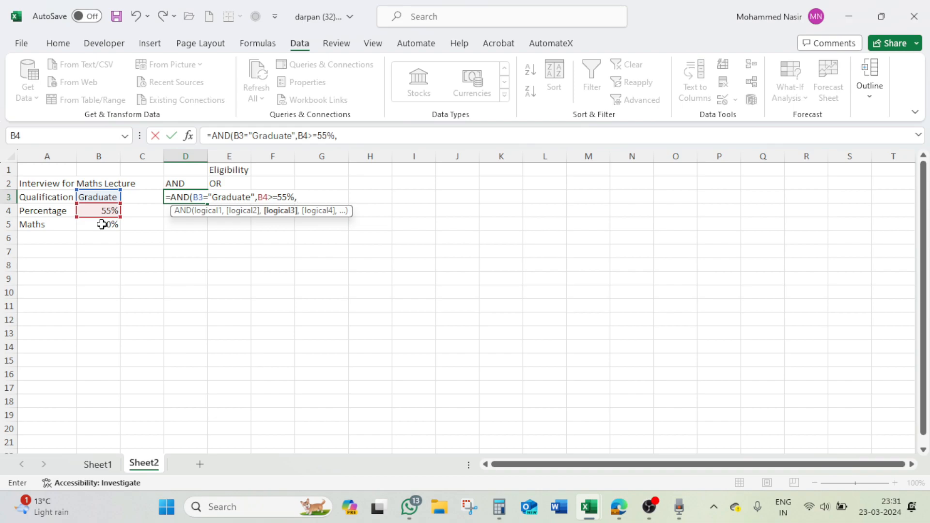
# - Add the third condition B5>=80% for the Maths score and complete the AND formula in D3
pyautogui.click(101, 224)
pyautogui.write('=')
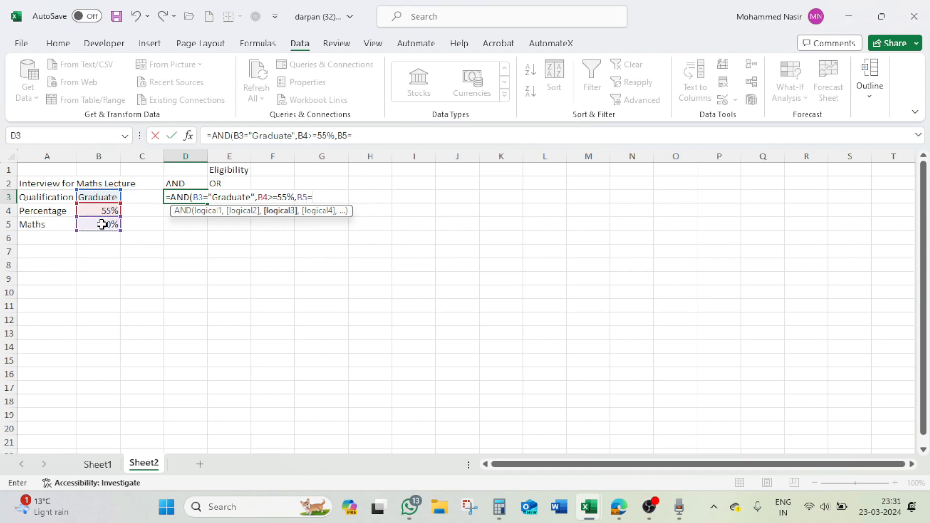
pyautogui.write('>')
pyautogui.press('BackSpace')
pyautogui.press('BackSpace')
pyautogui.write('>=80%)')
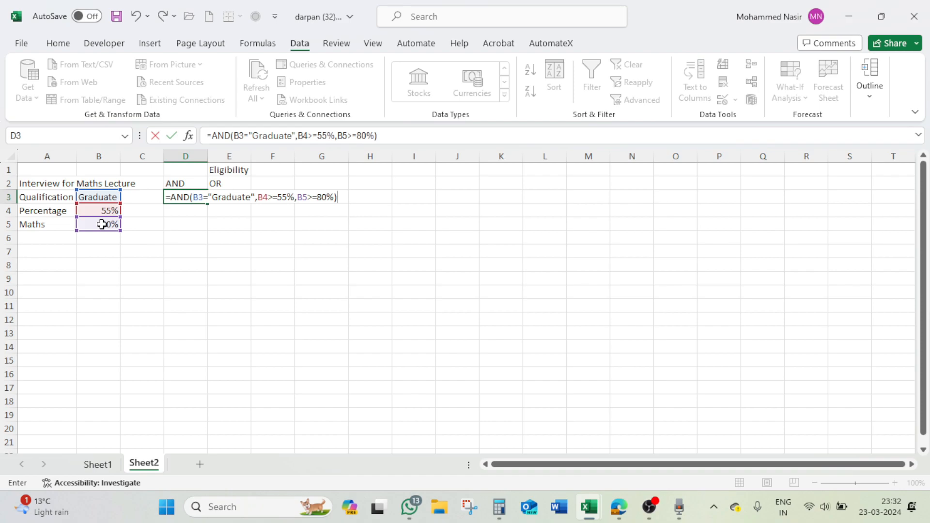
pyautogui.press('Return')
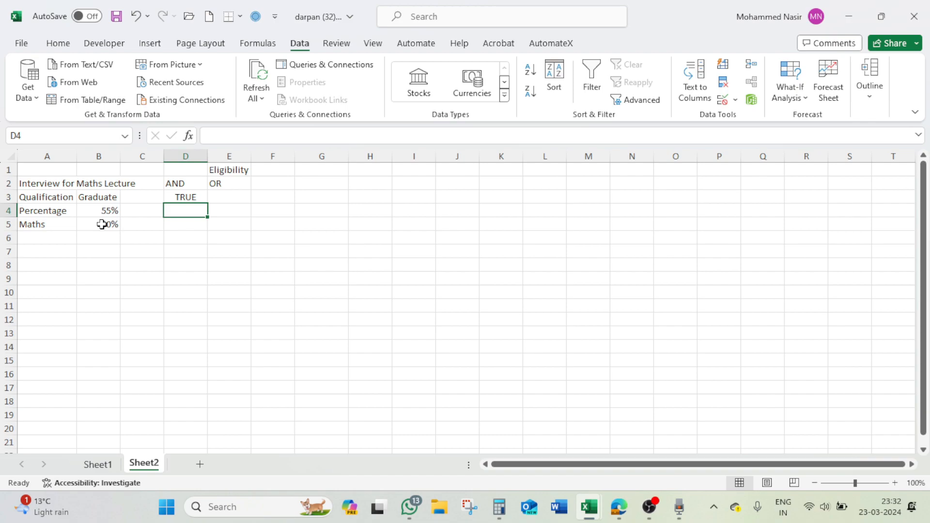
# - Set the Percentage in B4 to 50% and check the AND formula's result in D3
pyautogui.click(103, 210)
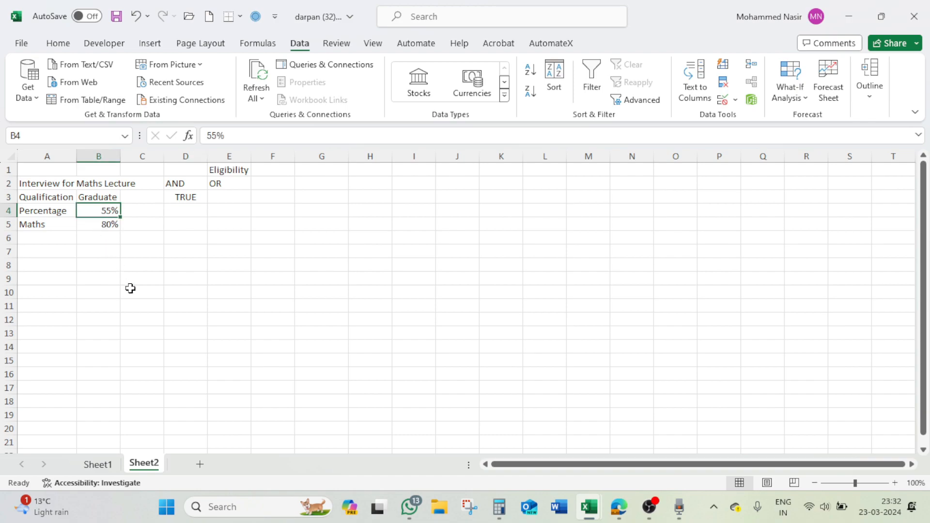
pyautogui.write('50')
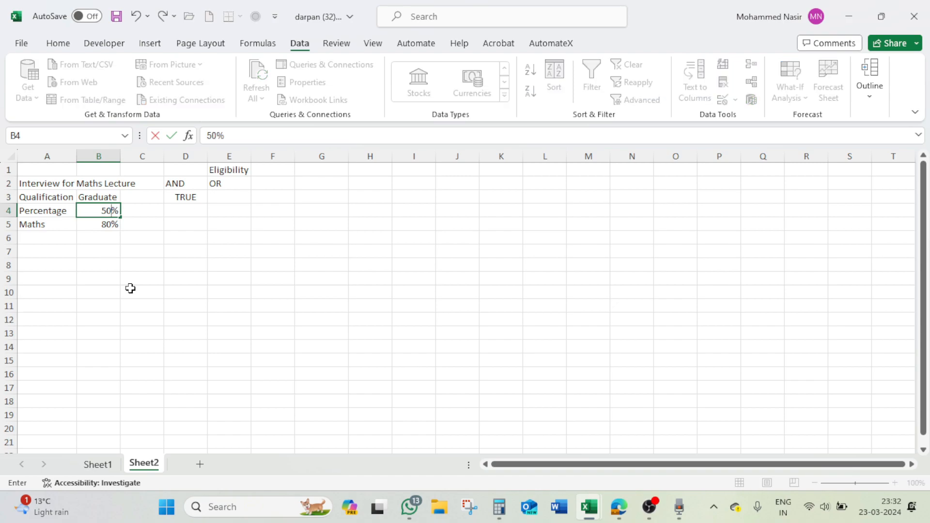
pyautogui.press('Return')
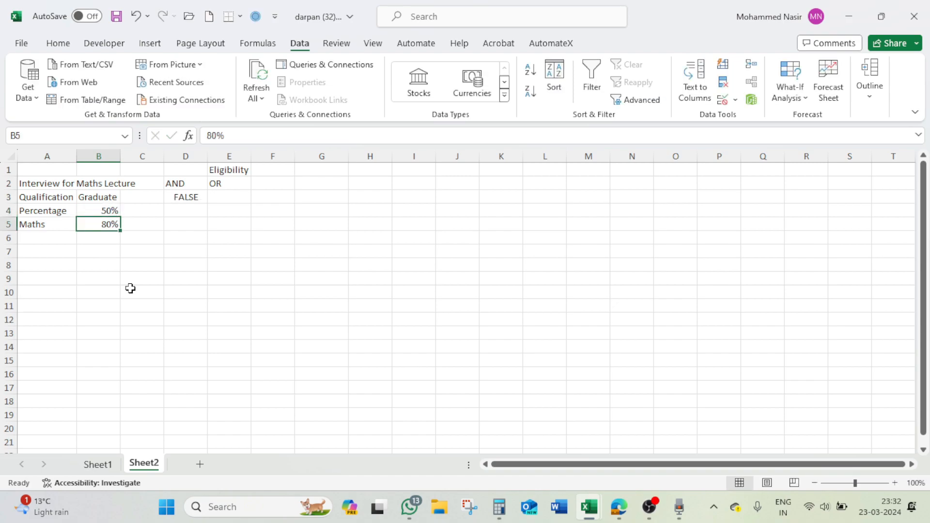
pyautogui.click(183, 195)
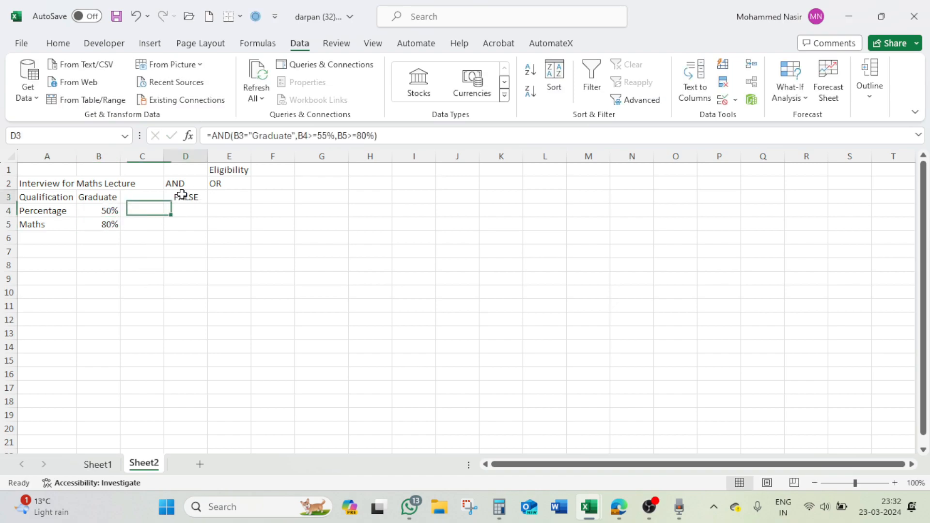
# - Set the Percentage in B4 back to 55%
pyautogui.click(101, 212)
pyautogui.write('55')
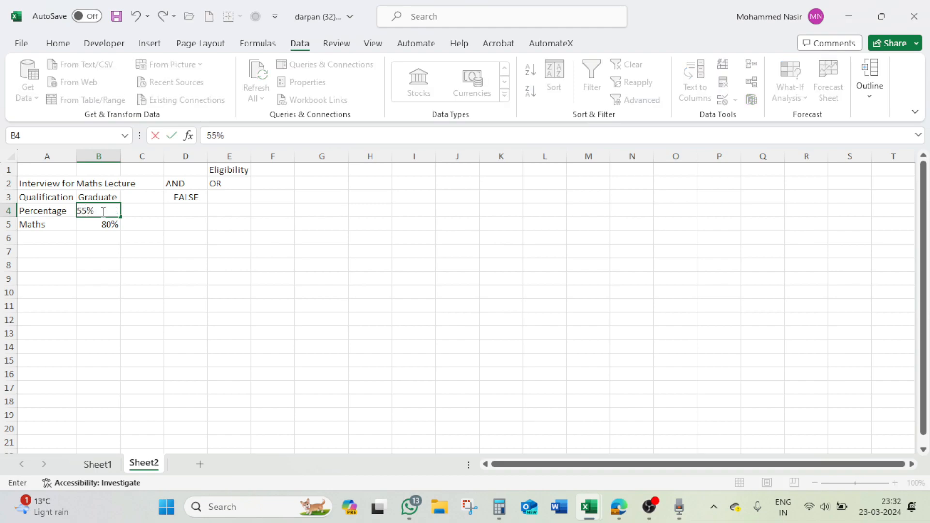
pyautogui.press('Return')
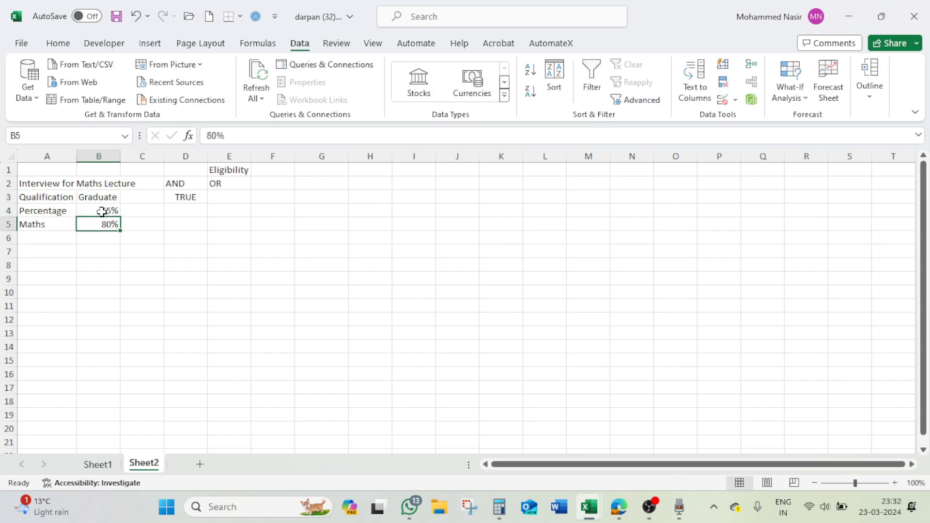
# - Start an OR formula in E3 with the first condition that B3 equals "Graduate"
pyautogui.click(177, 197)
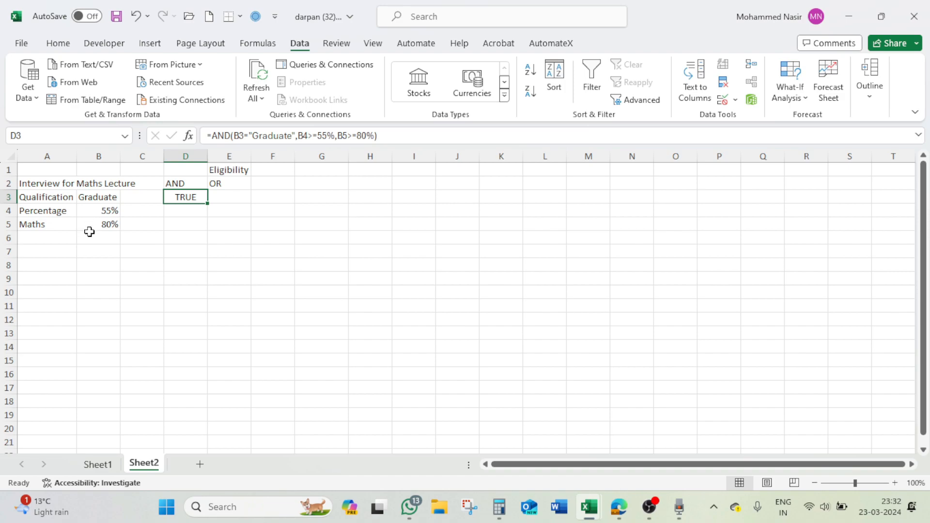
pyautogui.click(104, 210)
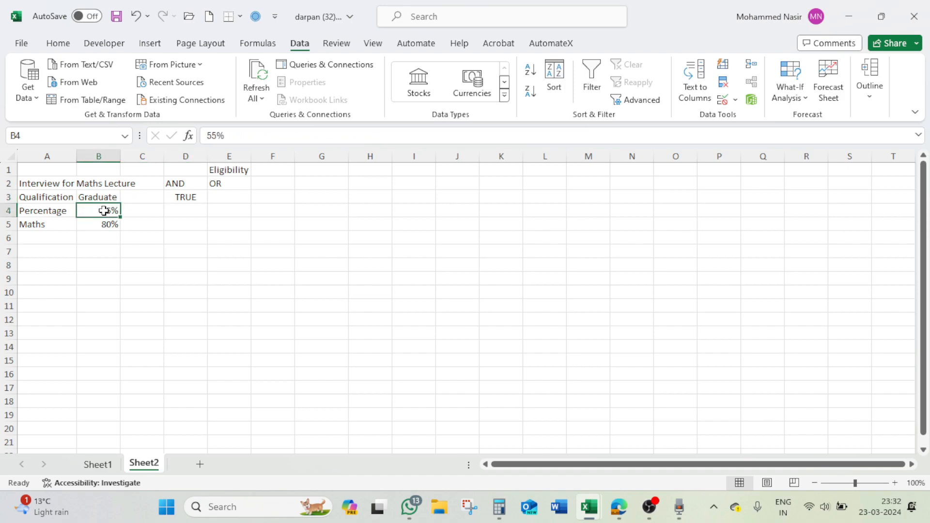
pyautogui.click(225, 197)
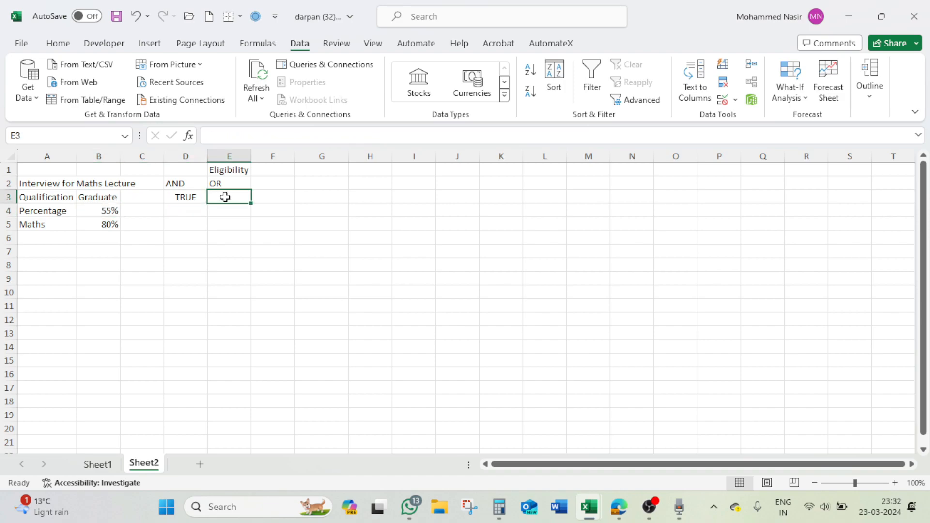
pyautogui.write('=or')
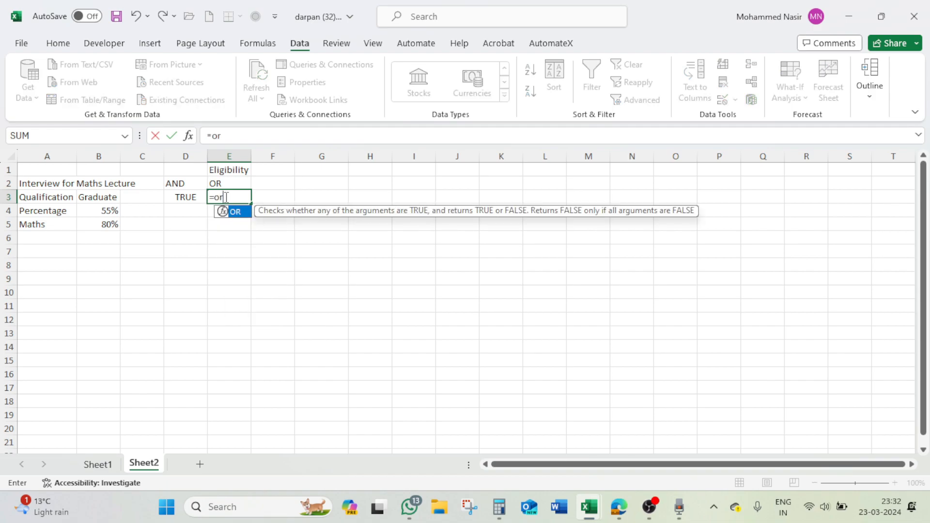
pyautogui.write('(')
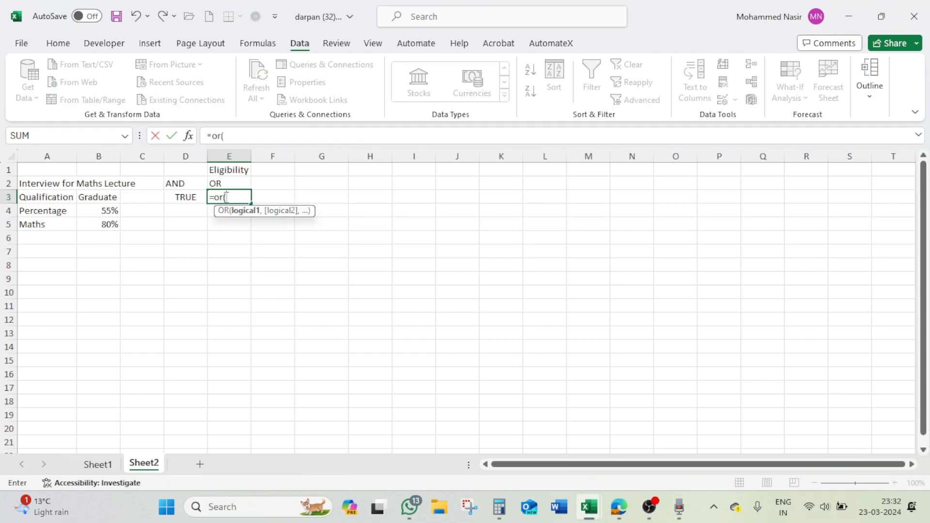
pyautogui.click(107, 198)
pyautogui.write('=')
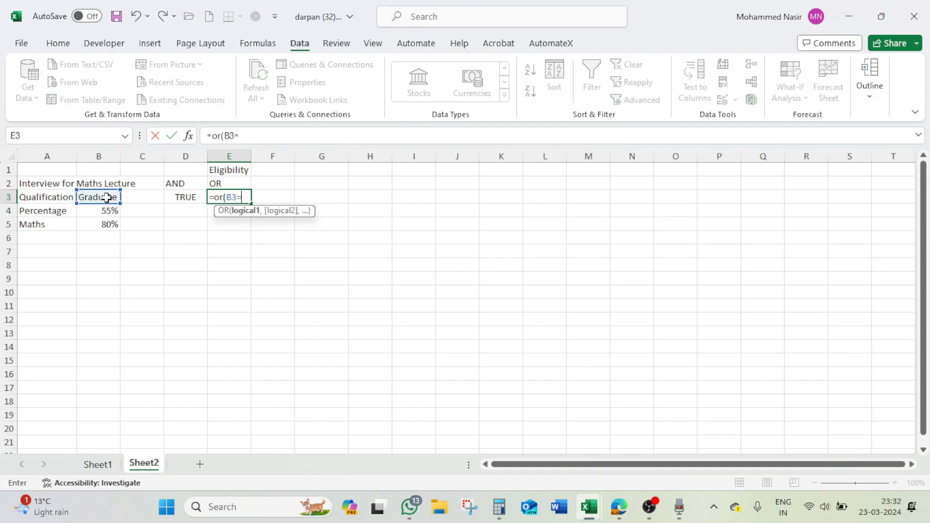
pyautogui.write('"Graduate",')
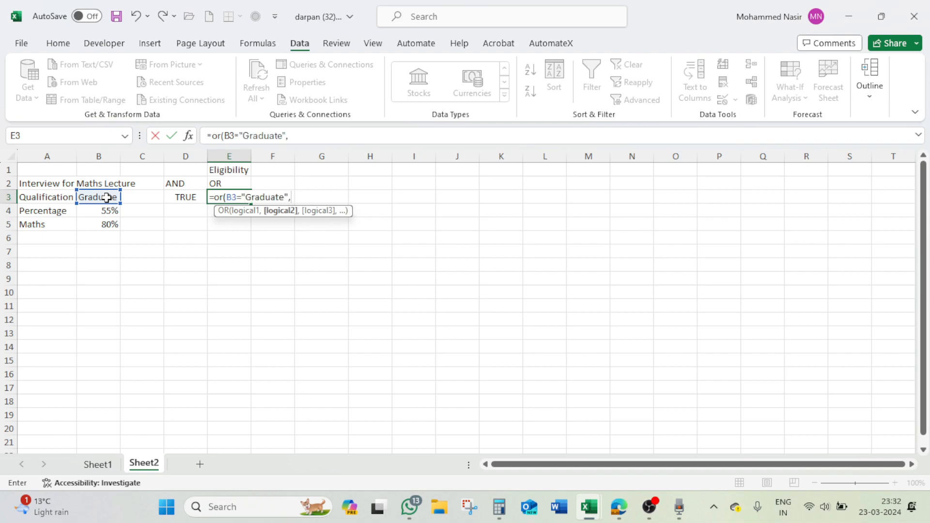
# - Add a second condition to the OR formula requiring the percentage in B4 to be >=55%
pyautogui.click(105, 211)
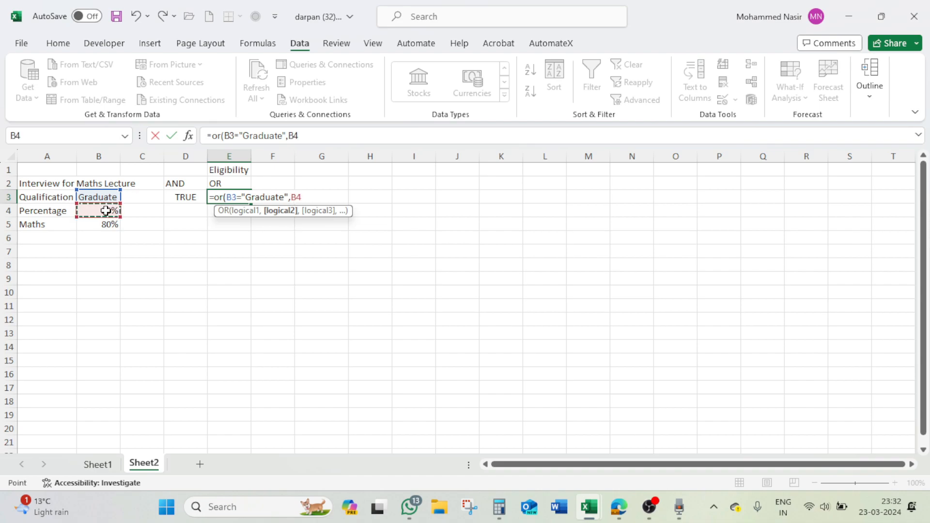
pyautogui.write('>=55%,')
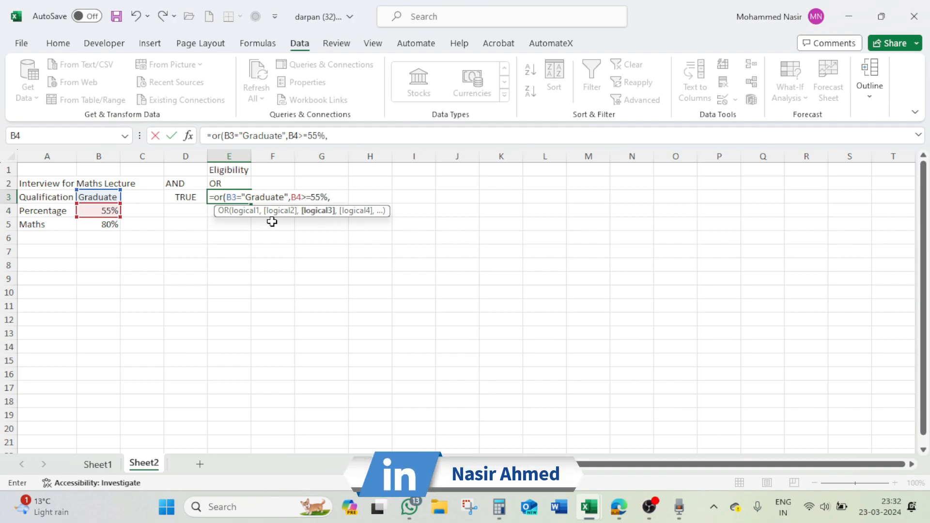
# - Add the third condition B5>=80% for the Maths score and complete the OR formula in E3
pyautogui.click(109, 228)
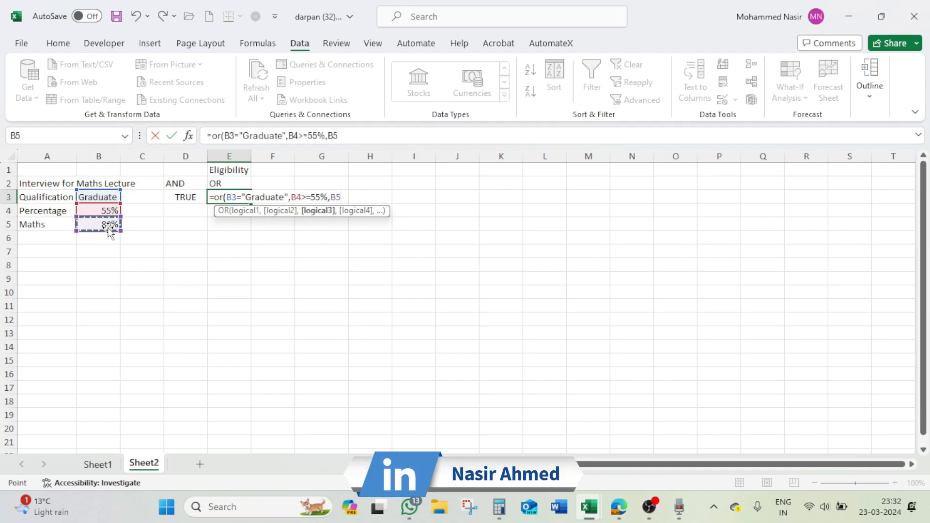
pyautogui.write('>=8')
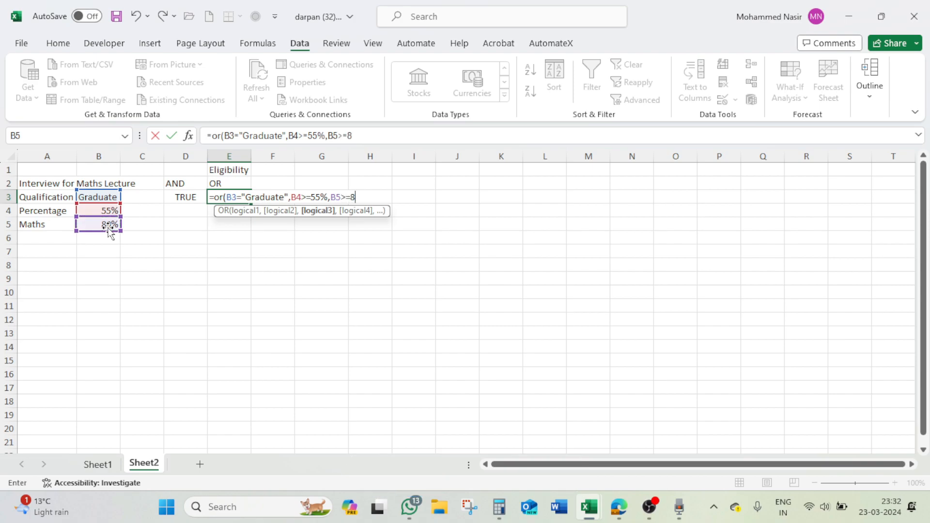
pyautogui.write('0')
pyautogui.write(')')
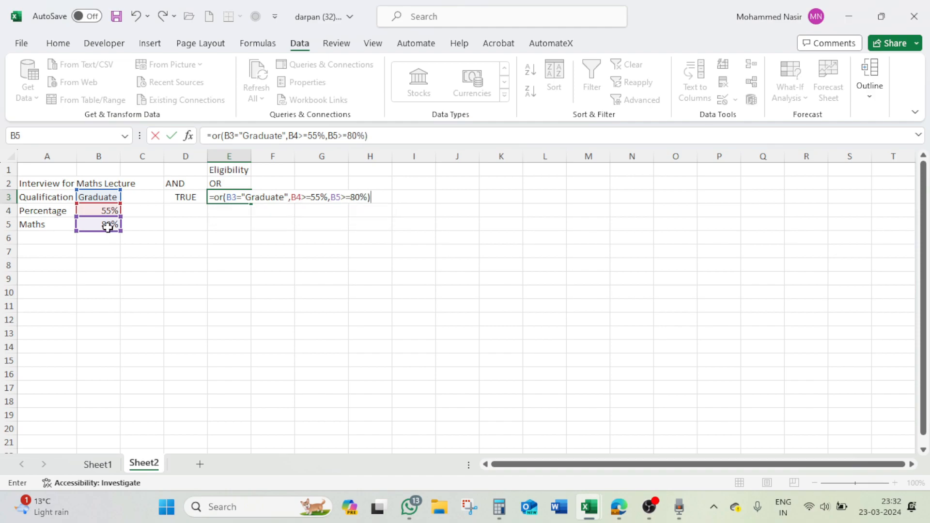
pyautogui.press('Return')
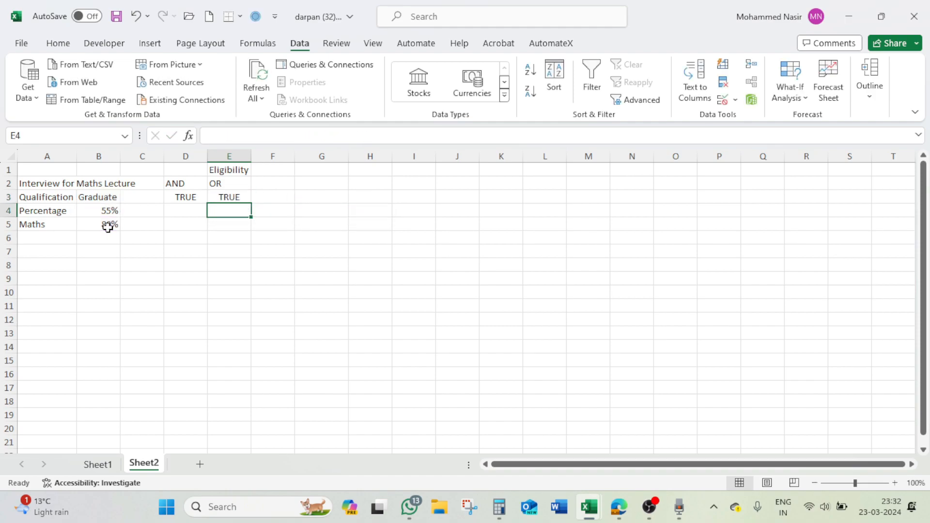
# - Set the Percentage in B4 to 50% to test the AND and OR formulas together
pyautogui.click(191, 197)
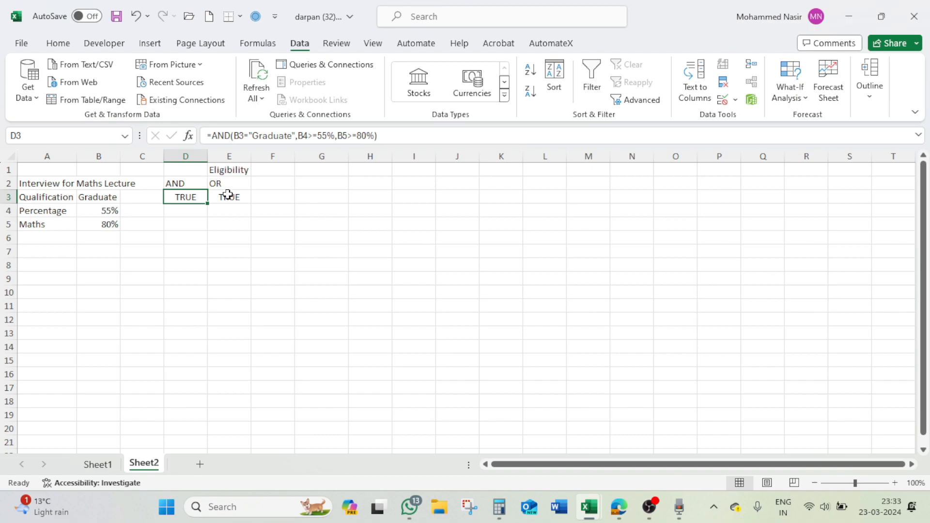
pyautogui.click(104, 212)
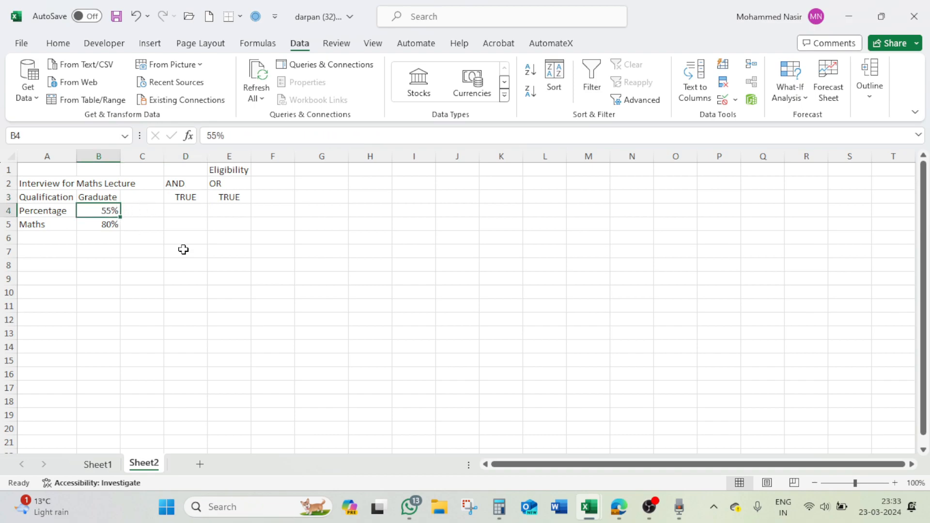
pyautogui.write('50')
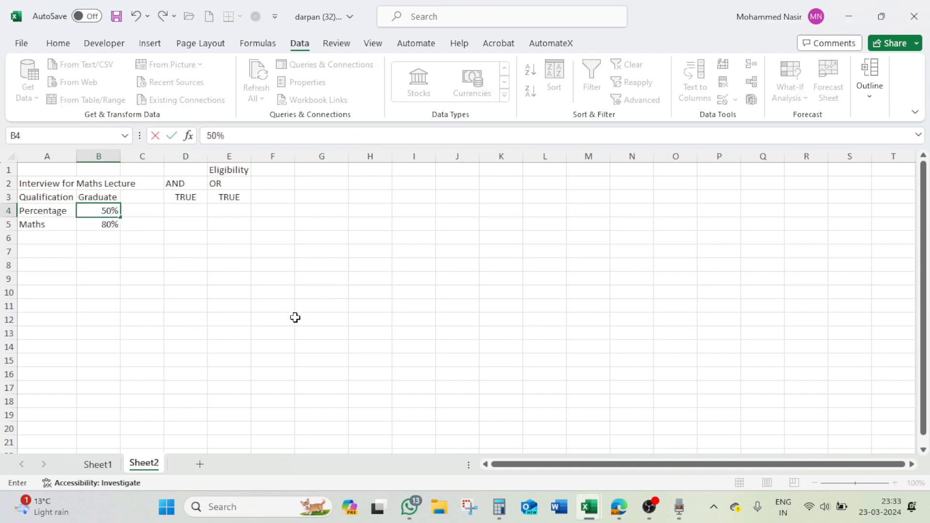
pyautogui.press('Return')
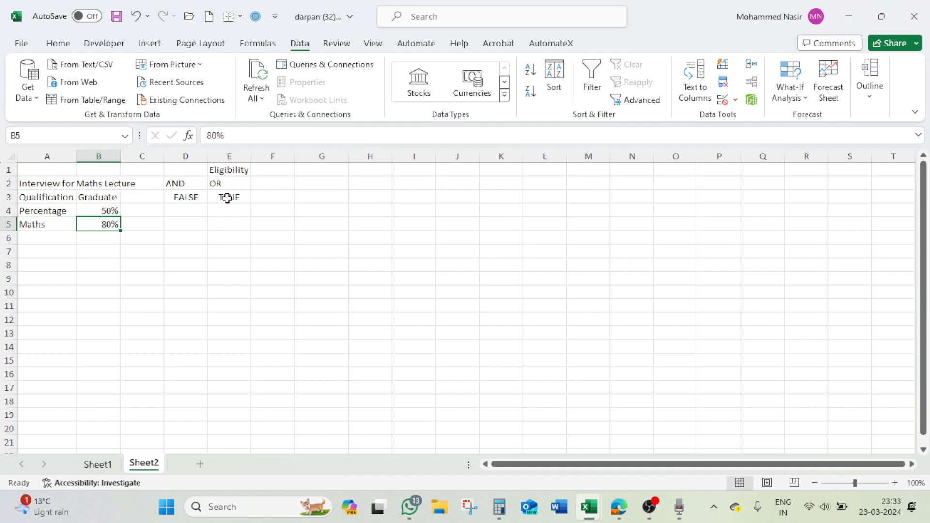
# - Compare the AND result in D3 and the OR result in E3 against the qualification, percentage and Maths values in B3:B5
pyautogui.click(194, 199)
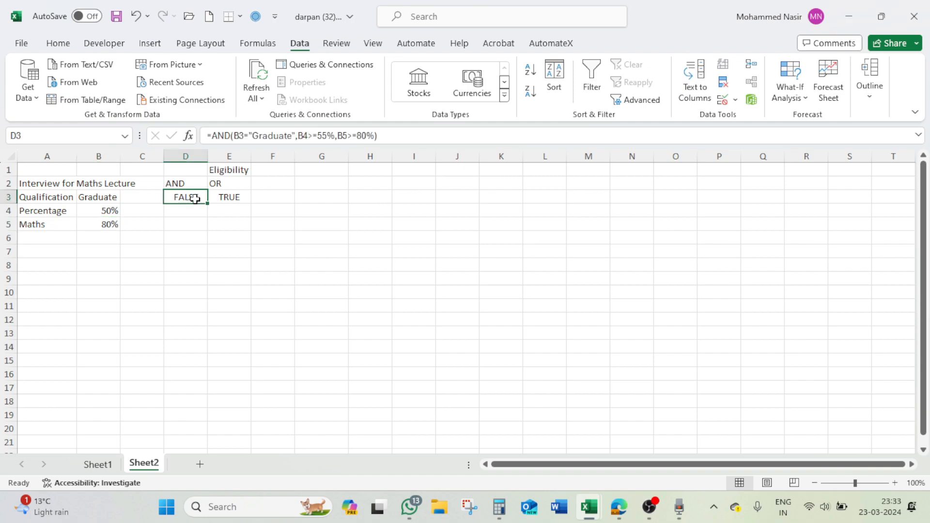
pyautogui.click(110, 199)
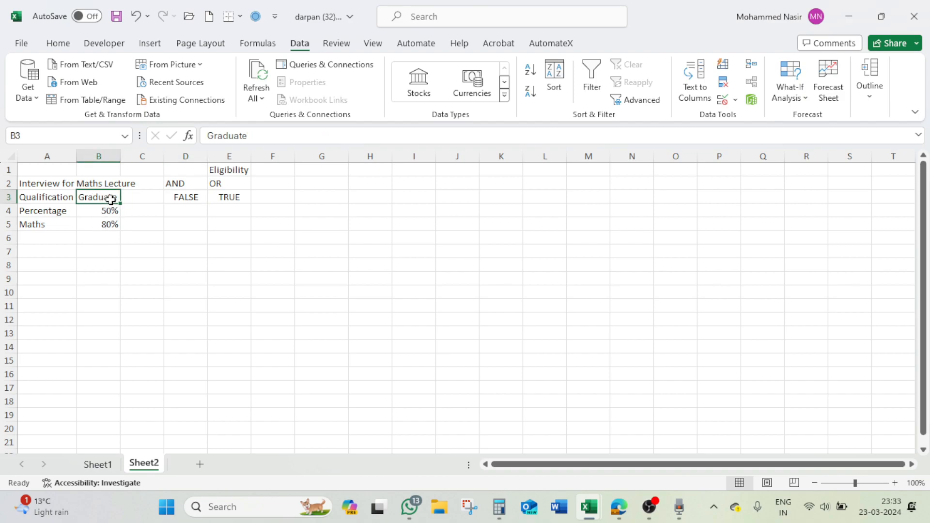
pyautogui.click(112, 224)
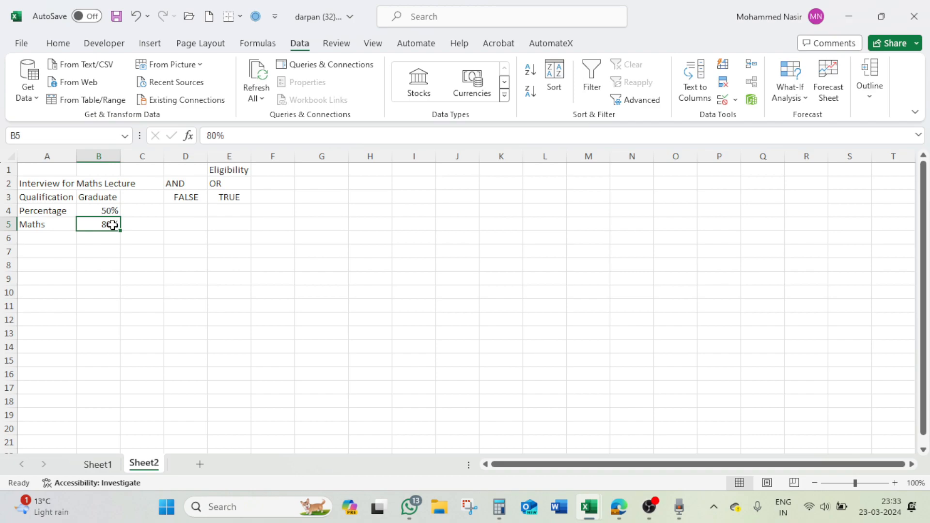
pyautogui.click(111, 211)
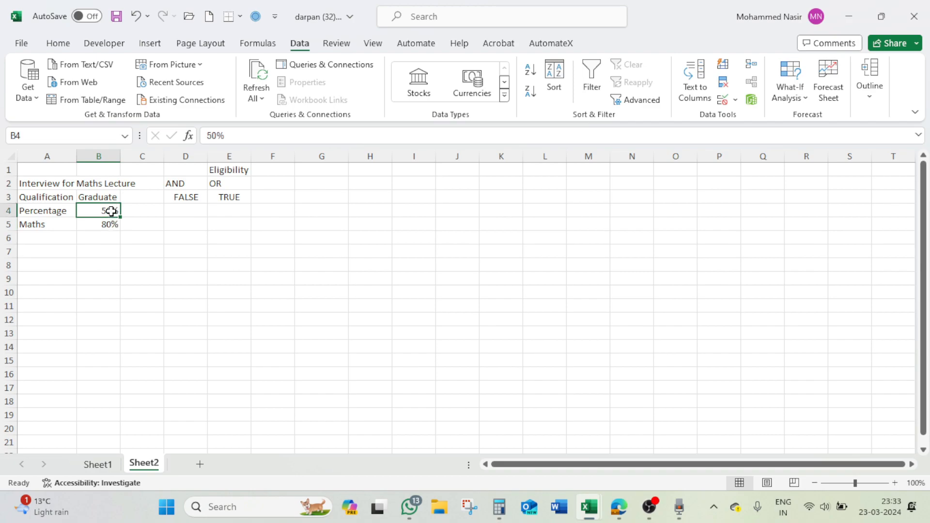
pyautogui.click(186, 197)
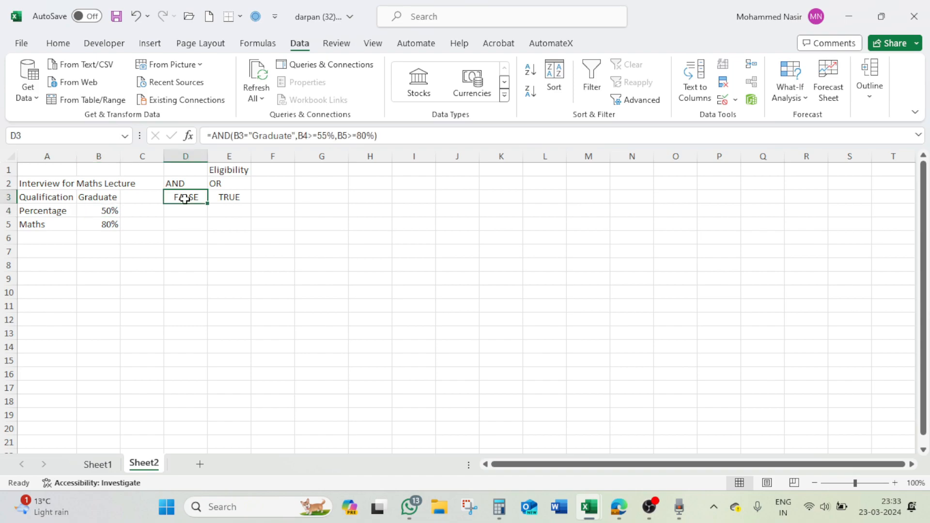
pyautogui.click(232, 195)
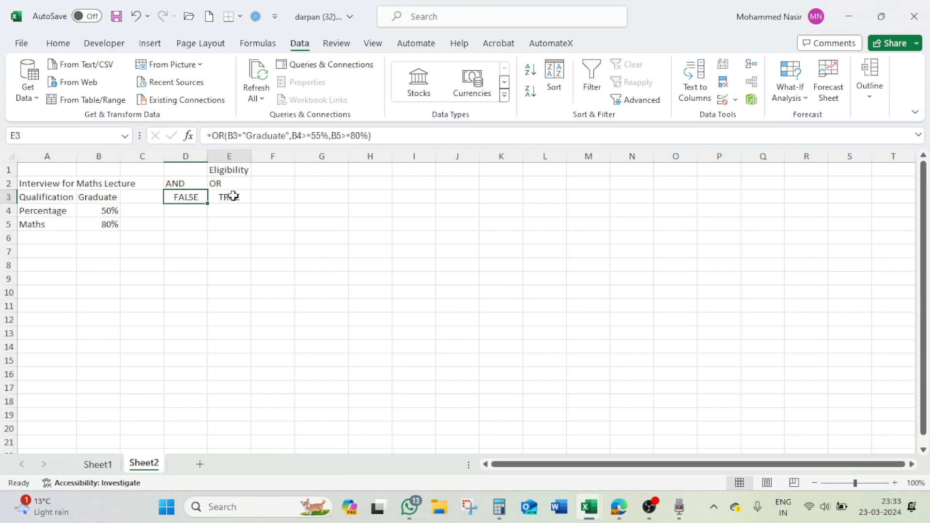
pyautogui.click(115, 198)
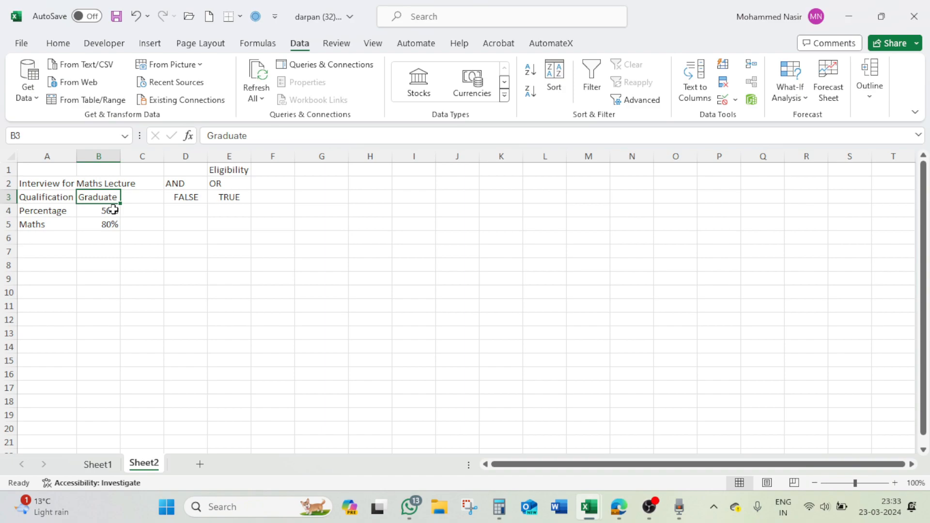
pyautogui.click(110, 211)
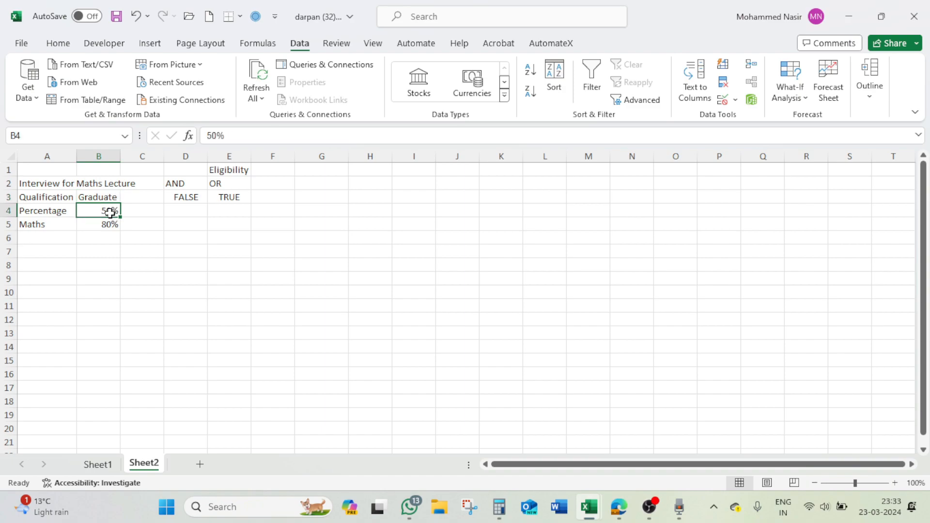
pyautogui.click(110, 197)
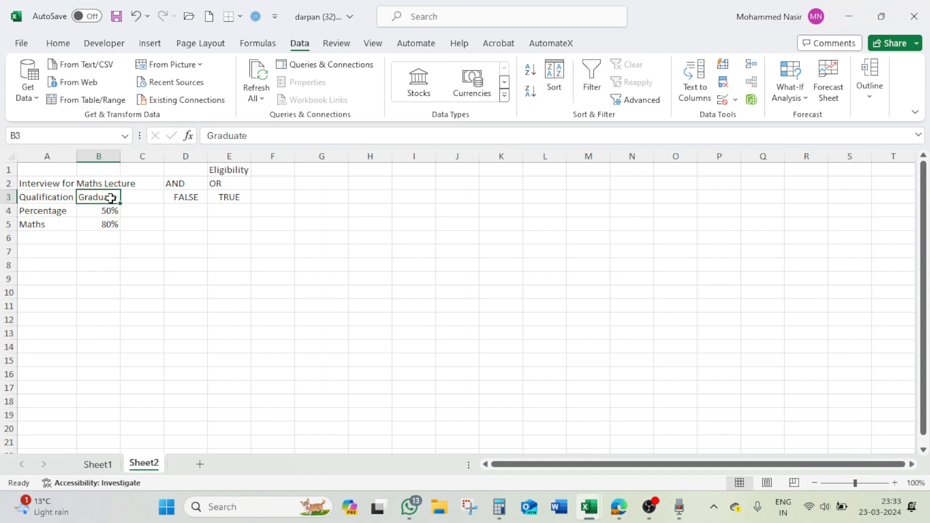
pyautogui.click(113, 225)
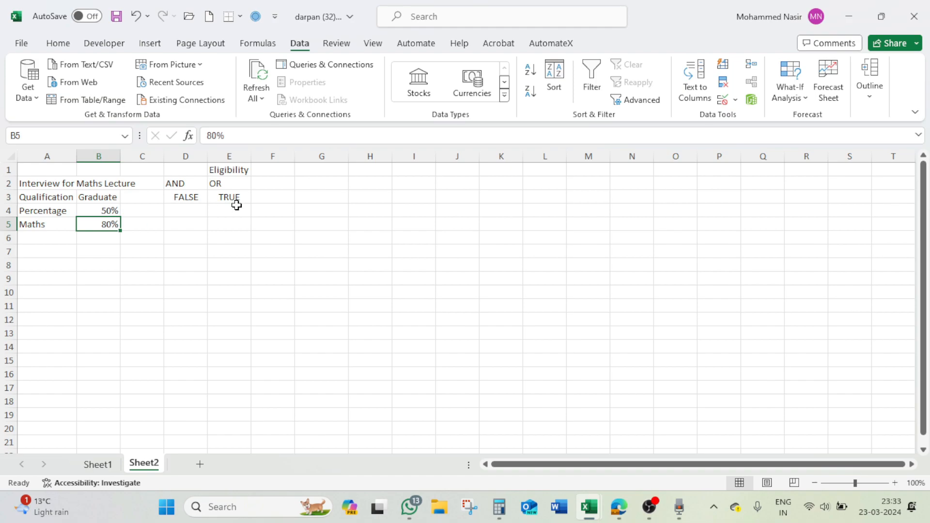
pyautogui.click(245, 186)
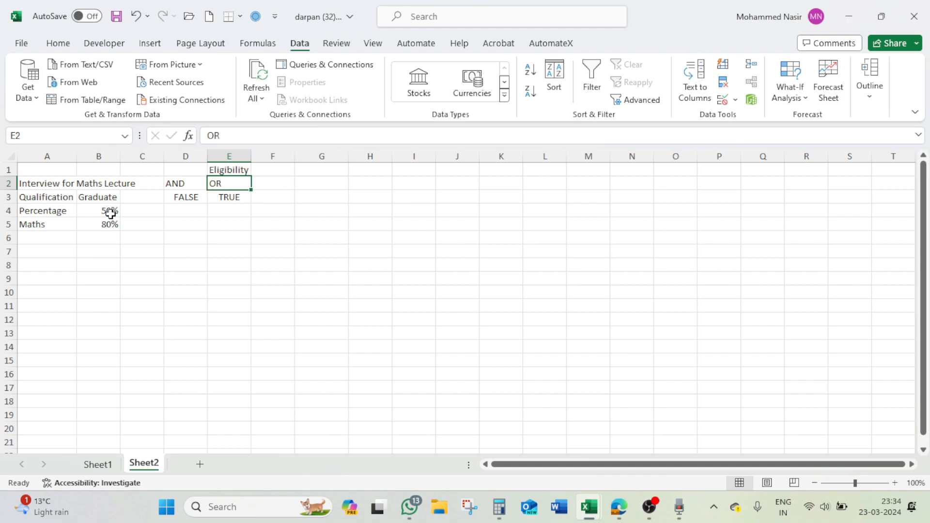
pyautogui.click(181, 199)
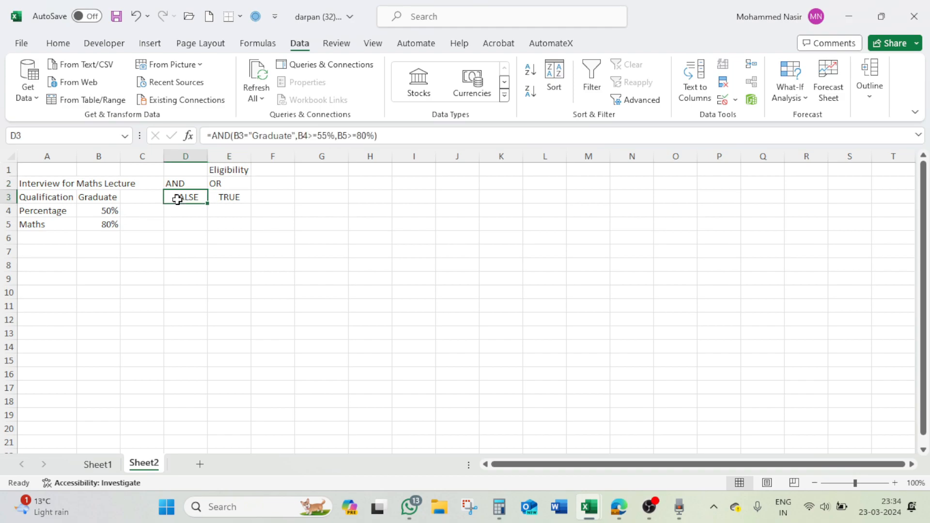
pyautogui.click(228, 198)
pyautogui.click(194, 196)
# - Switch to the Module 2 Excel Formulas Masterclass practice workbook and read the IF + AND exercise instructions on the Logical Operators sheet
pyautogui.hotkey('alt', 'Tab')
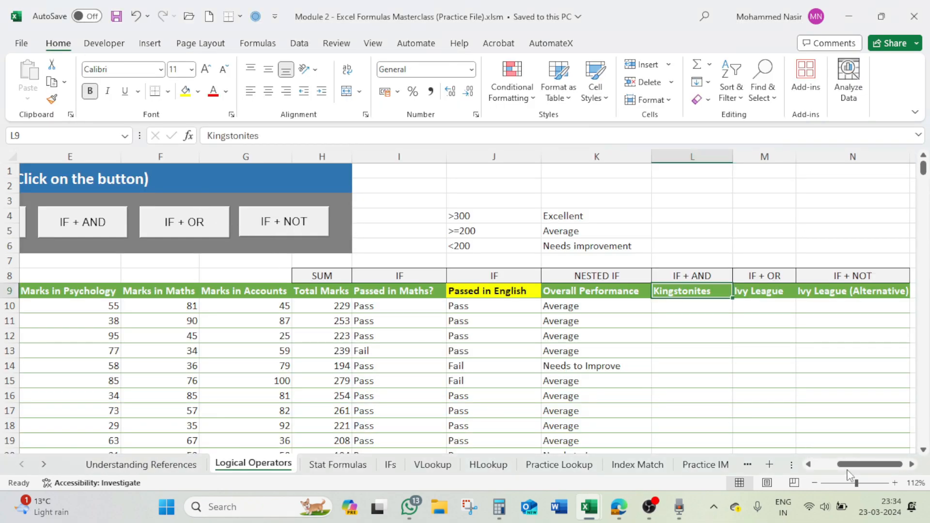
pyautogui.moveTo(848, 465); pyautogui.dragTo(845, 465)
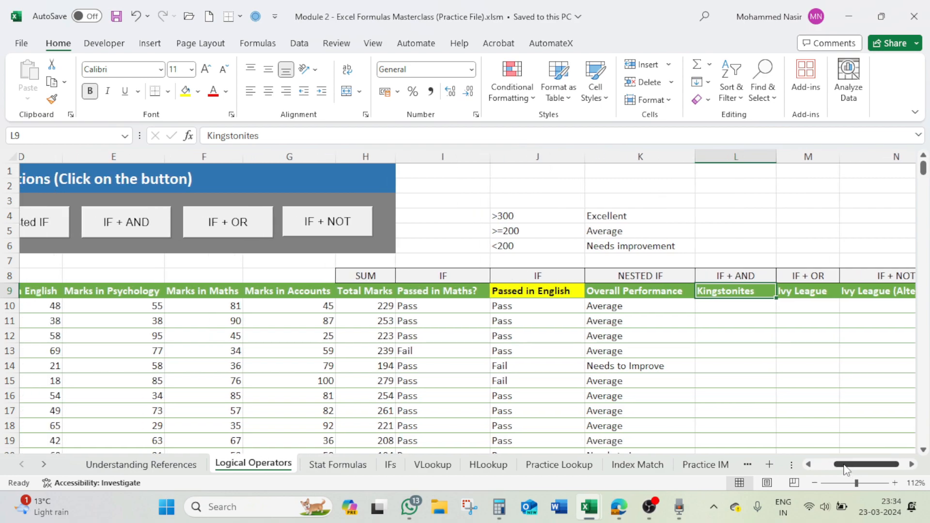
pyautogui.click(145, 226)
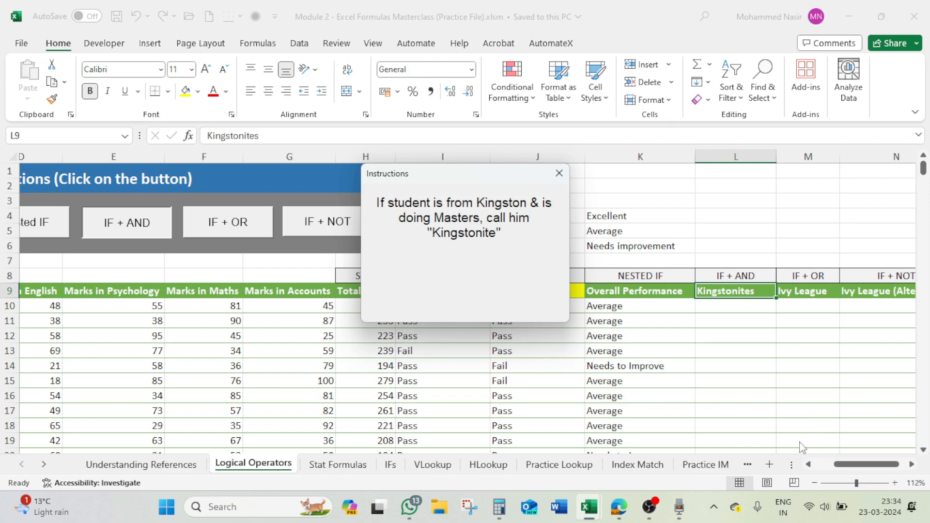
pyautogui.click(559, 173)
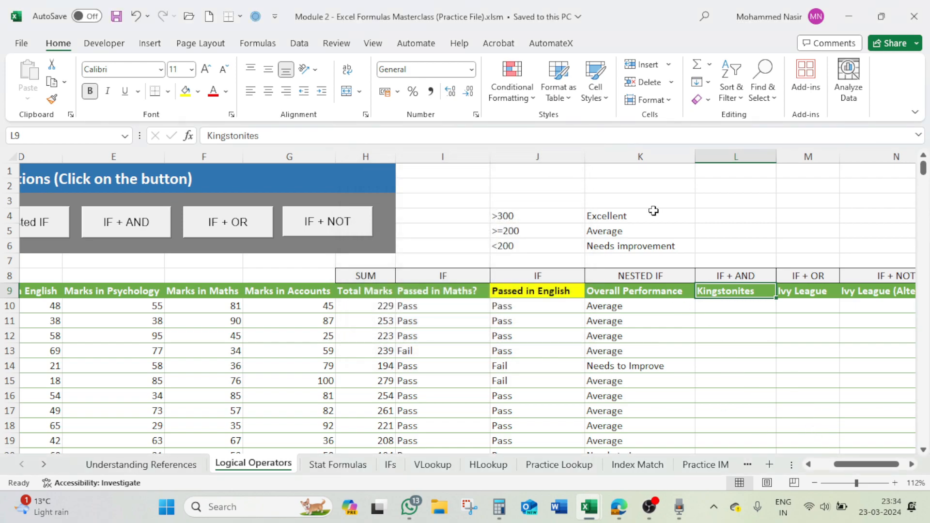
# - Enter the two criteria Kingston in K2 and Masters in K3 above the performance notes
pyautogui.click(599, 187)
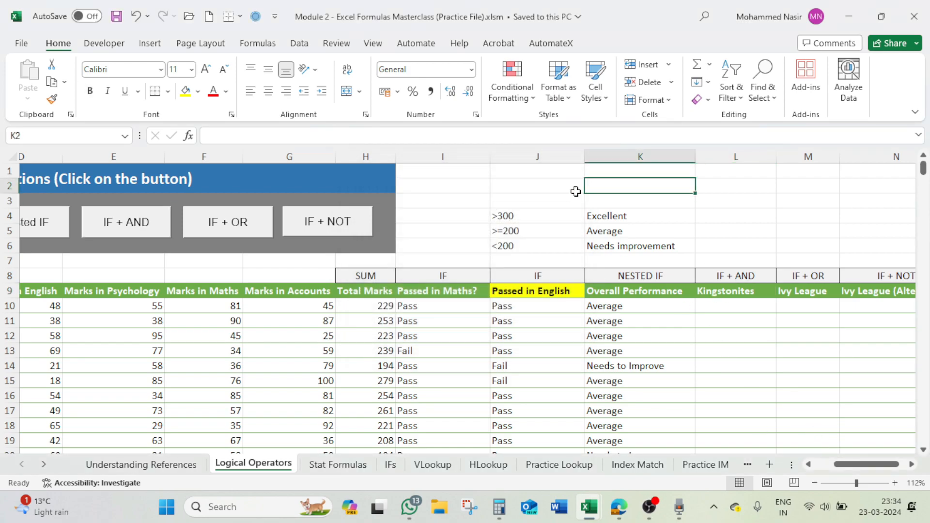
pyautogui.write('=')
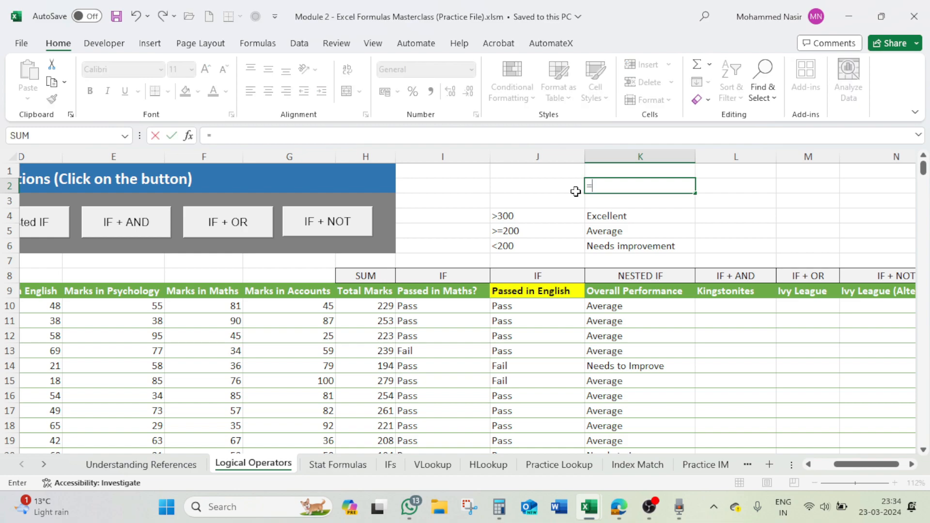
pyautogui.press('BackSpace')
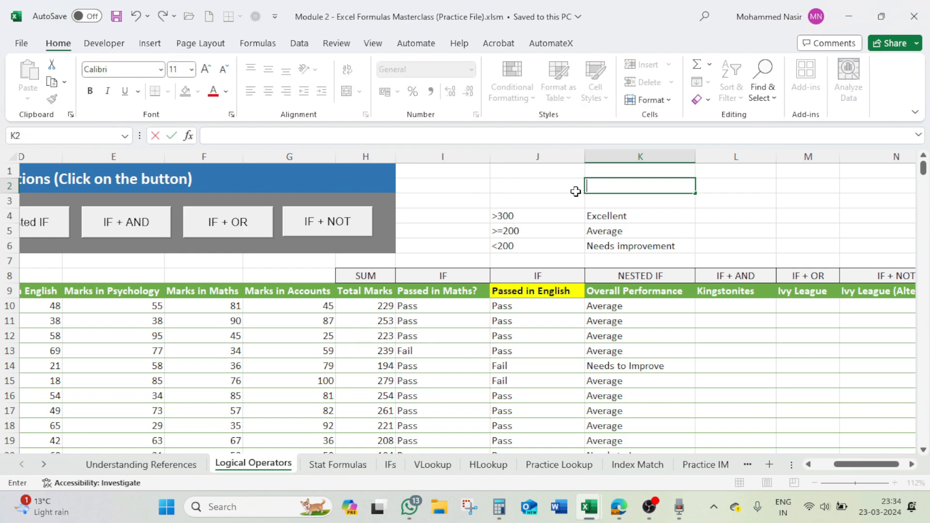
pyautogui.write('Kingston')
pyautogui.hotkey('ctrl', 'Return')
pyautogui.press('Down')
pyautogui.write('Masters')
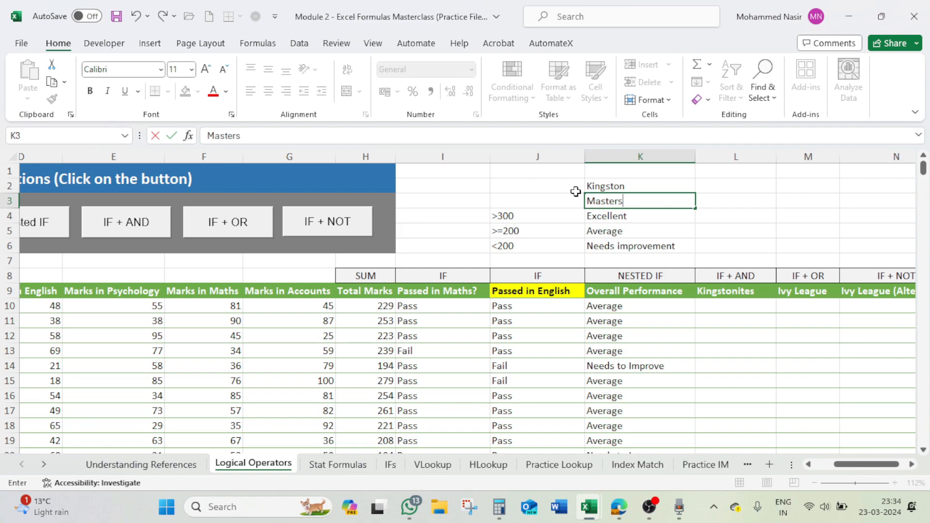
pyautogui.press('Return')
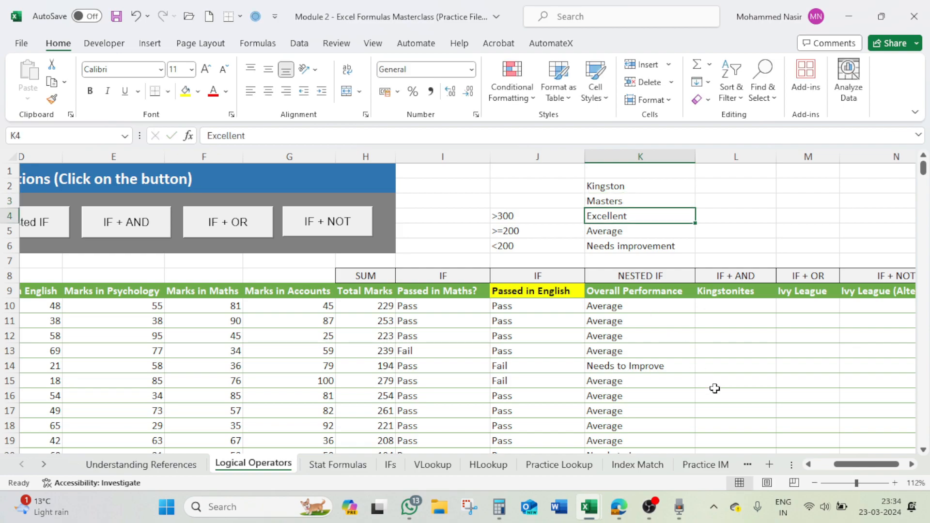
# - Examine the College and Degree columns for rows that match Kingston and Masters
pyautogui.moveTo(855, 465); pyautogui.dragTo(836, 468)
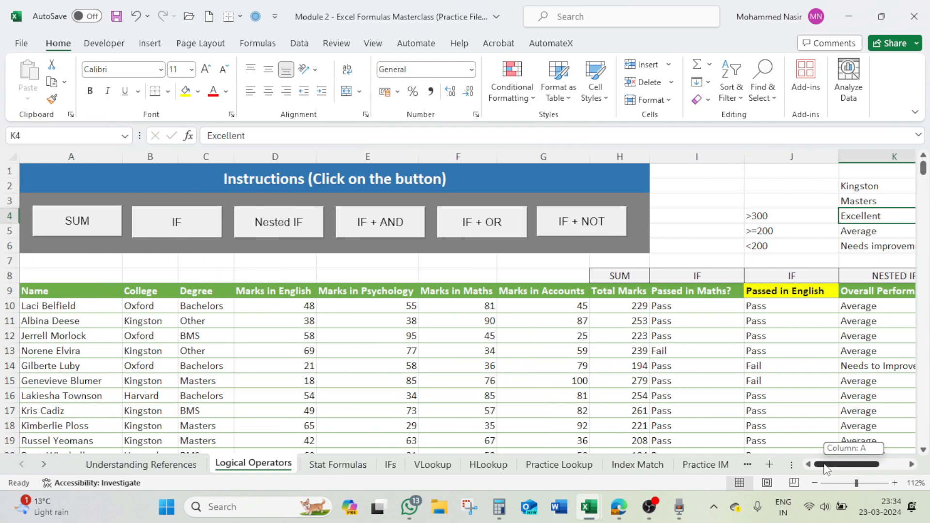
pyautogui.click(170, 304)
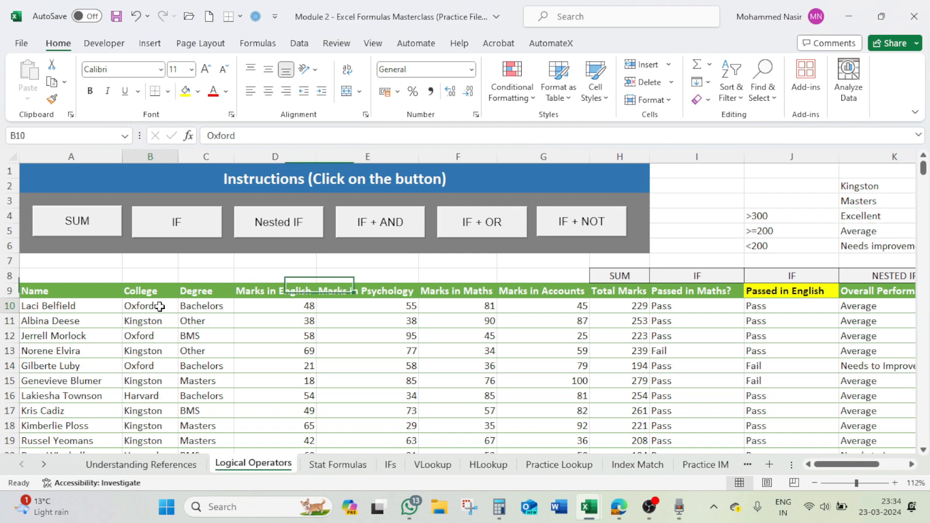
pyautogui.click(157, 320)
pyautogui.click(151, 336)
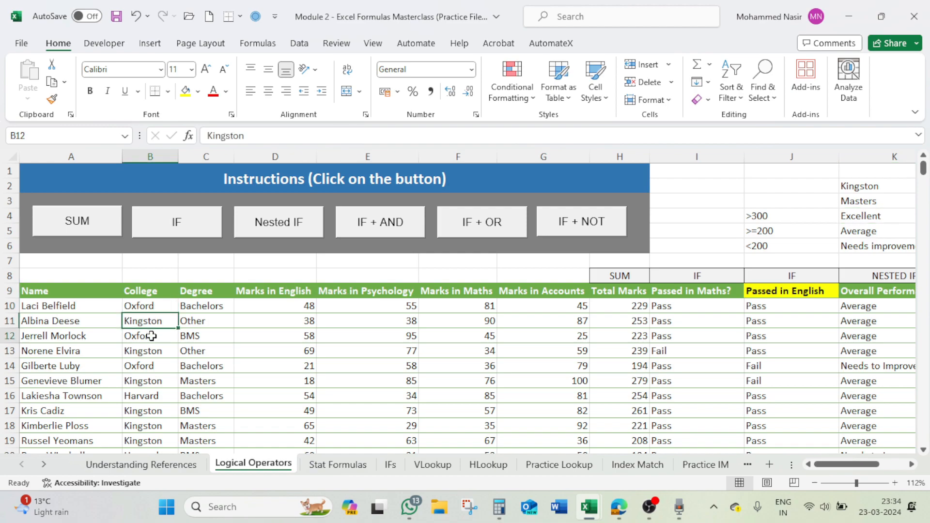
pyautogui.click(156, 396)
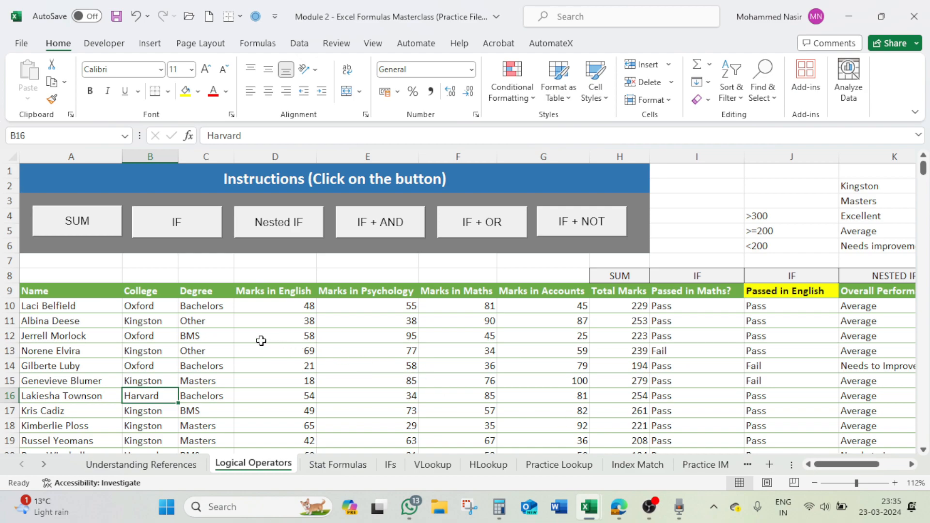
pyautogui.click(151, 320)
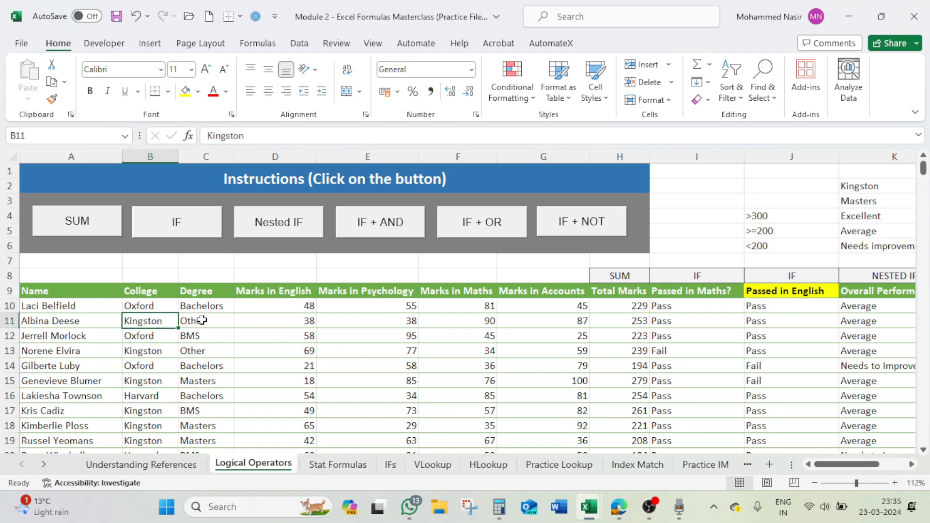
pyautogui.click(208, 381)
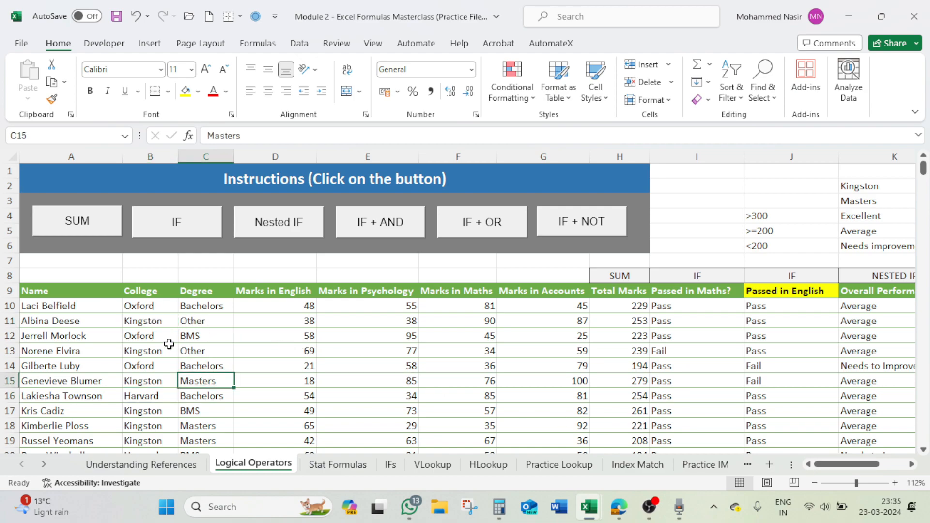
pyautogui.click(153, 320)
pyautogui.click(205, 383)
pyautogui.click(156, 321)
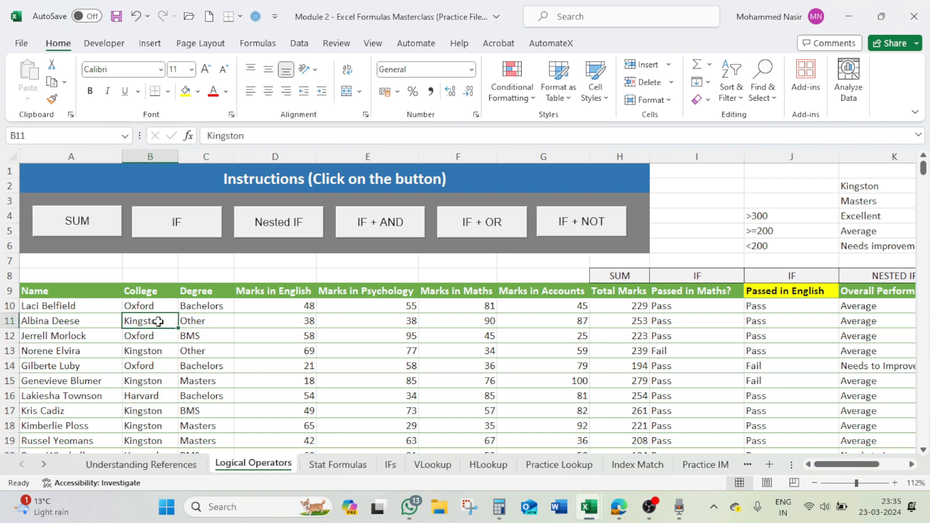
pyautogui.click(202, 382)
# - Start an AND formula in L10 under Kingstonites with the first condition B10="Kingston"
pyautogui.moveTo(862, 465); pyautogui.dragTo(883, 466)
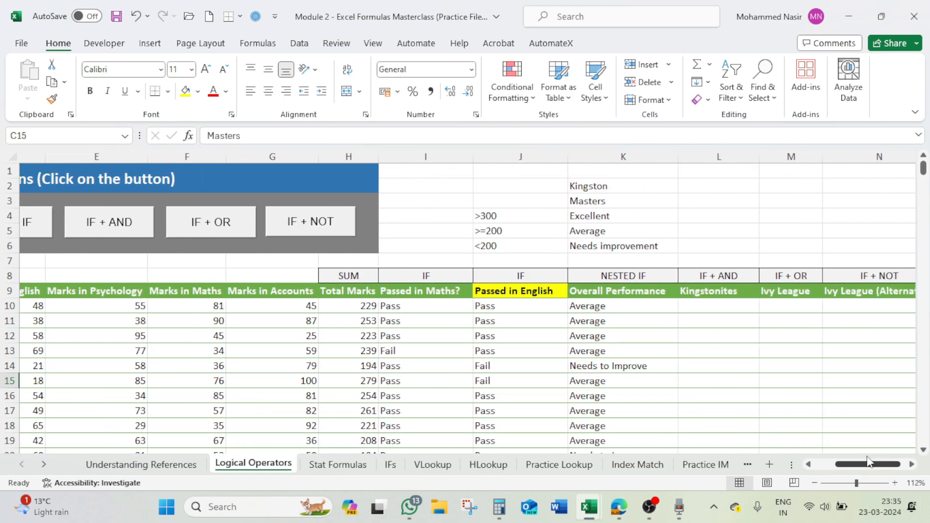
pyautogui.click(708, 308)
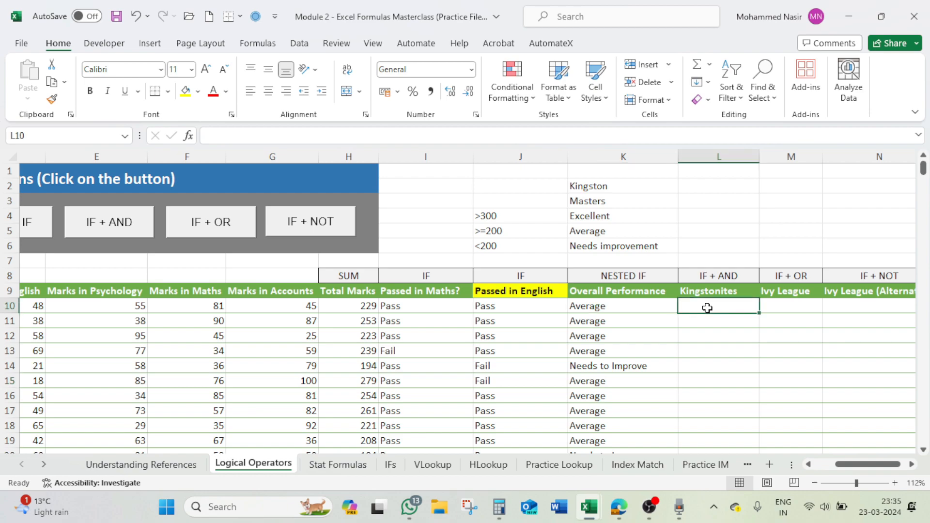
pyautogui.write('=an')
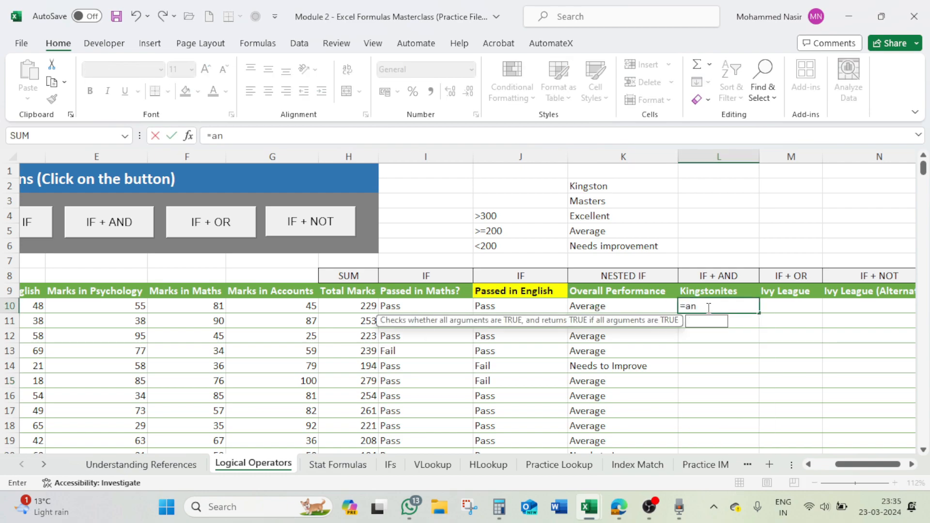
pyautogui.write('d(')
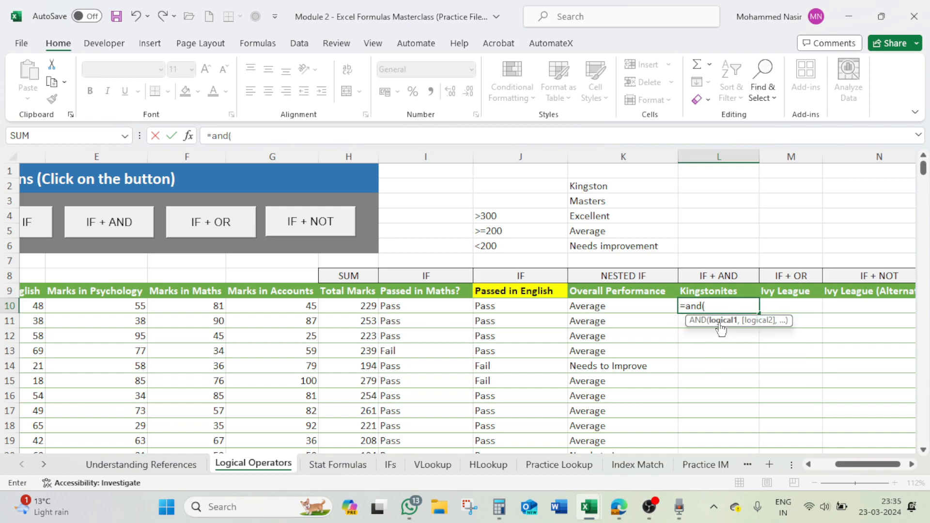
pyautogui.moveTo(851, 464); pyautogui.dragTo(838, 464)
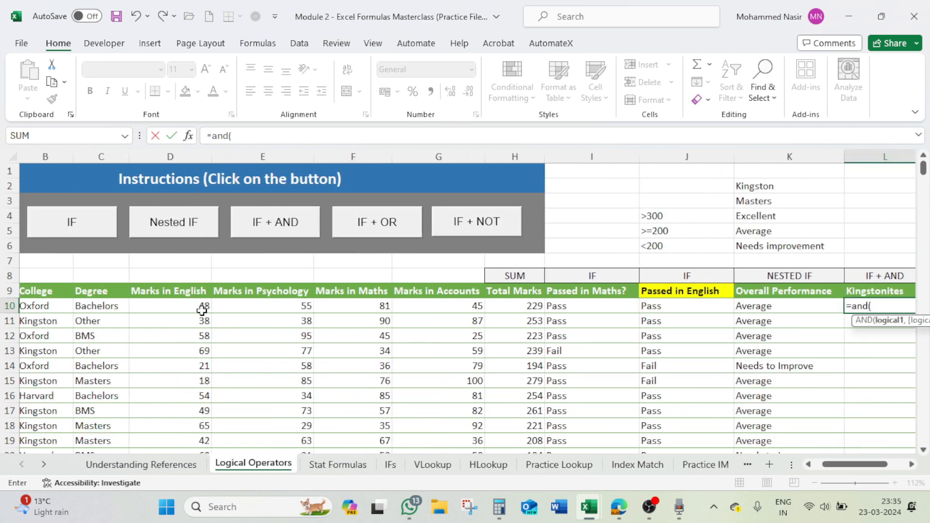
pyautogui.click(46, 308)
pyautogui.write('="')
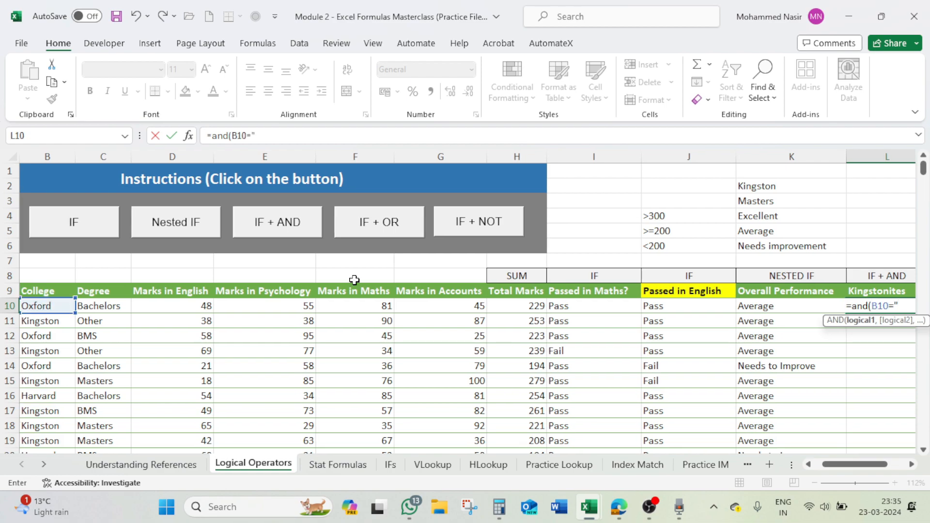
pyautogui.write('Kingsto')
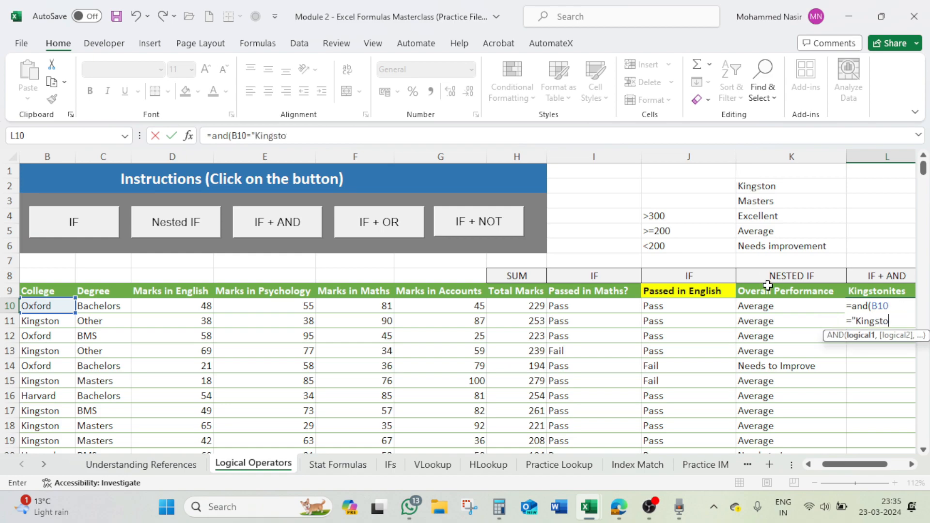
pyautogui.write('n",')
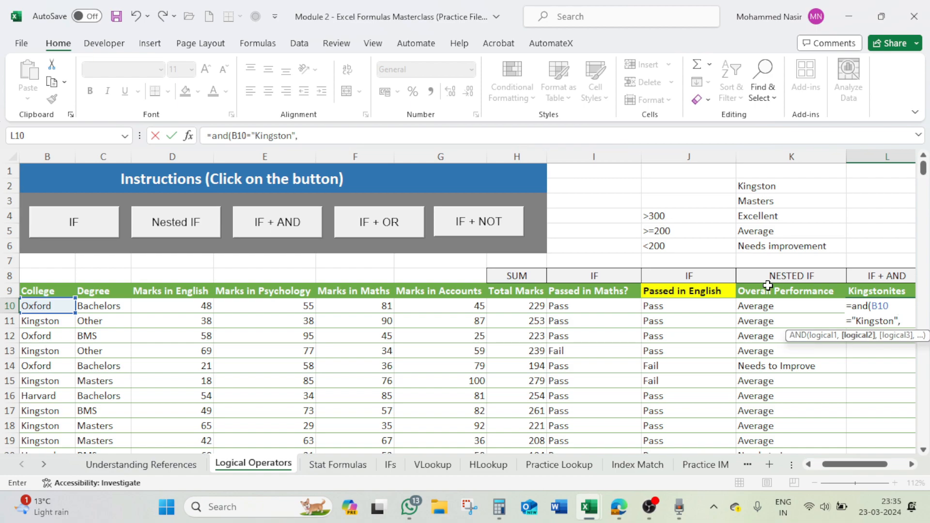
# - Add the second condition C10="Masters" and complete the AND formula in L10
pyautogui.click(112, 304)
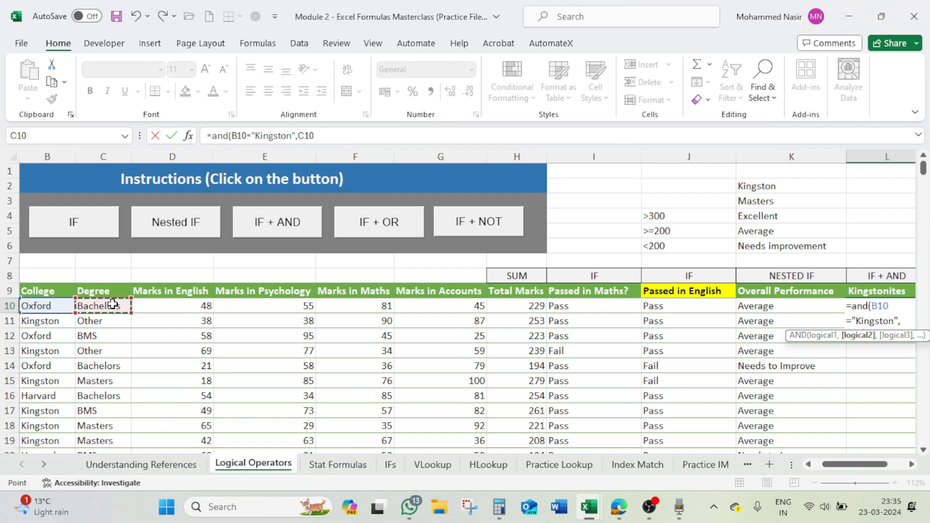
pyautogui.write('="')
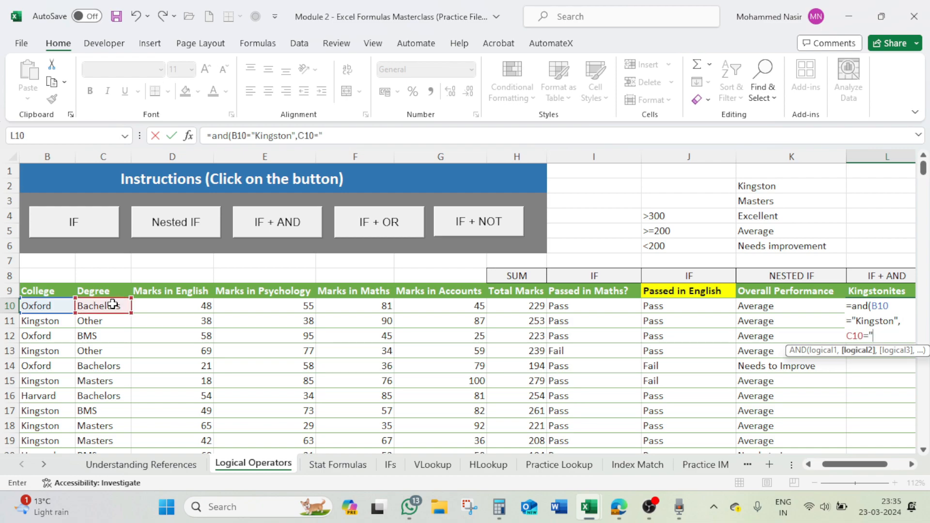
pyautogui.write('Masters")')
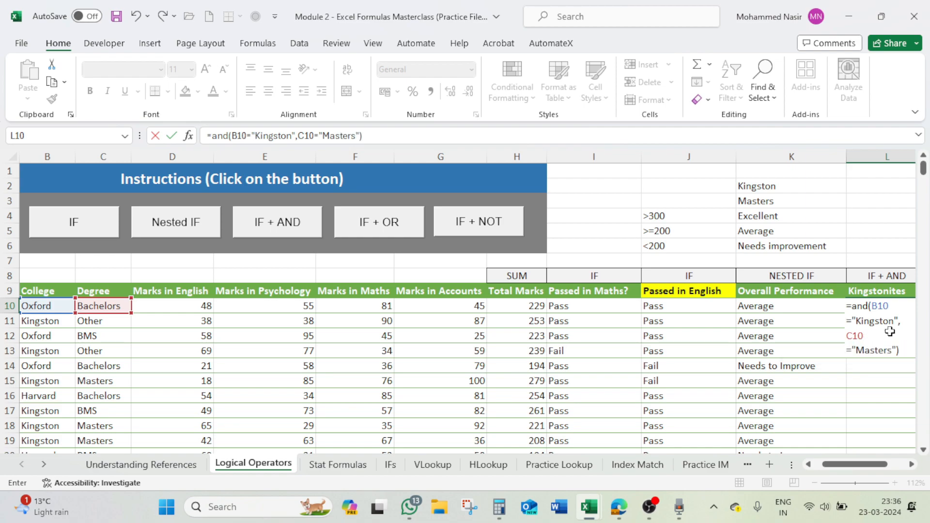
pyautogui.press('Return')
pyautogui.click(848, 304)
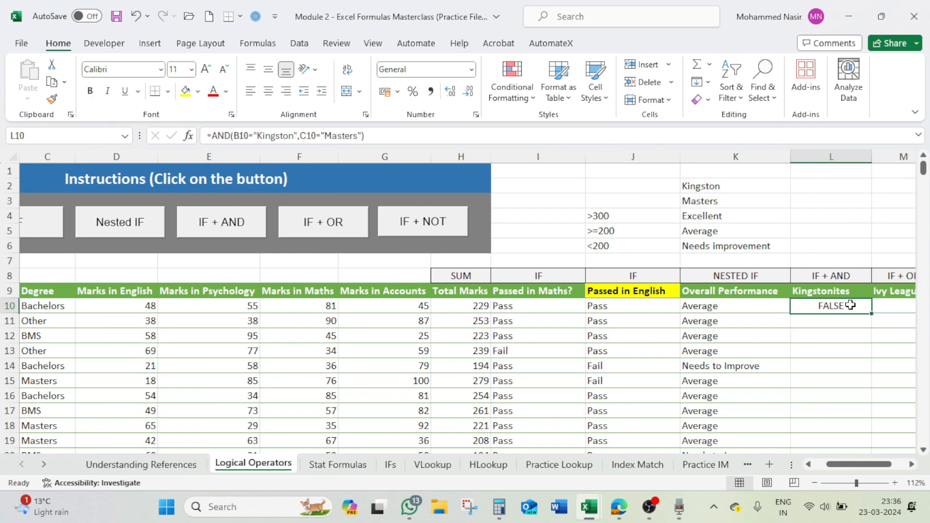
# - Narrow the Overall Performance and Passed in English columns so the sheet fits from Name through Kingstonites
pyautogui.scroll(-1, 795, 377)
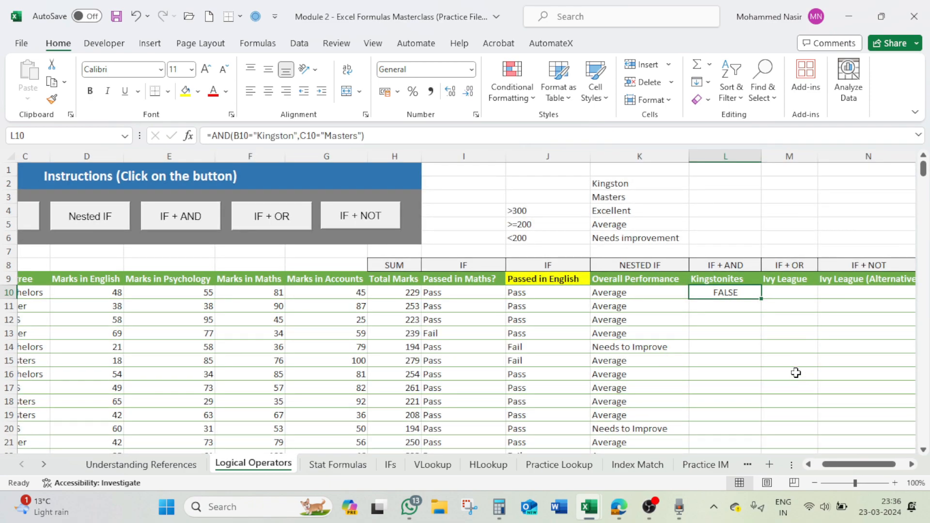
pyautogui.moveTo(862, 472); pyautogui.dragTo(852, 470)
pyautogui.moveTo(845, 155); pyautogui.dragTo(820, 156)
pyautogui.moveTo(749, 156); pyautogui.dragTo(725, 157)
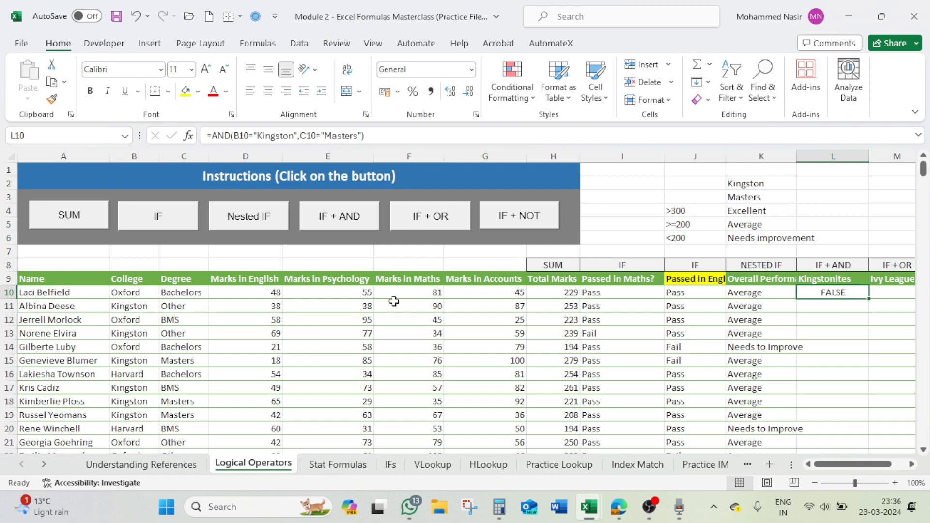
# - Check the first student's college and degree, and fill the AND formula from L10 down the Kingstonites column
pyautogui.click(145, 296)
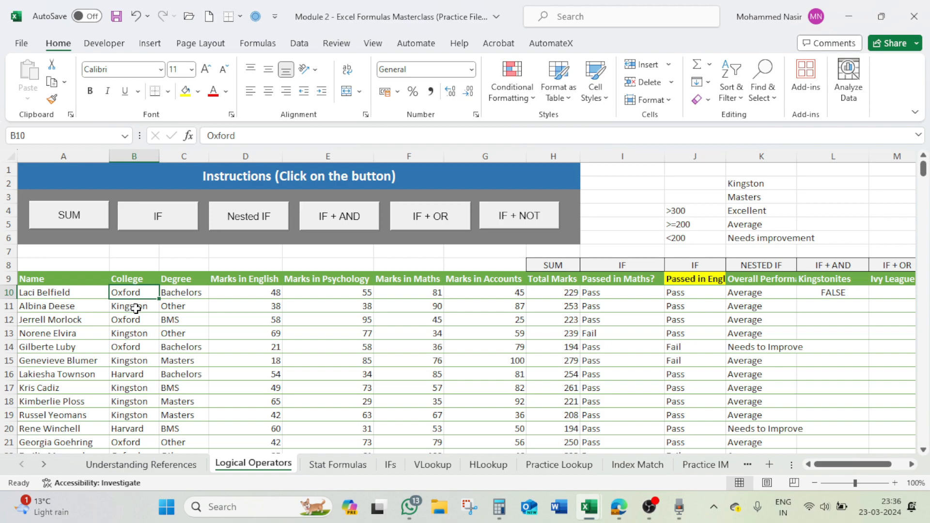
pyautogui.click(173, 294)
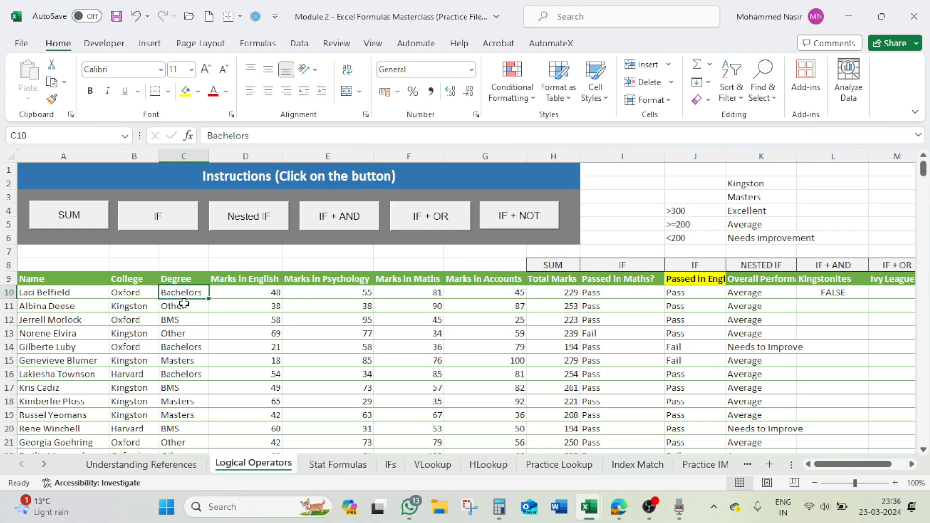
pyautogui.click(145, 308)
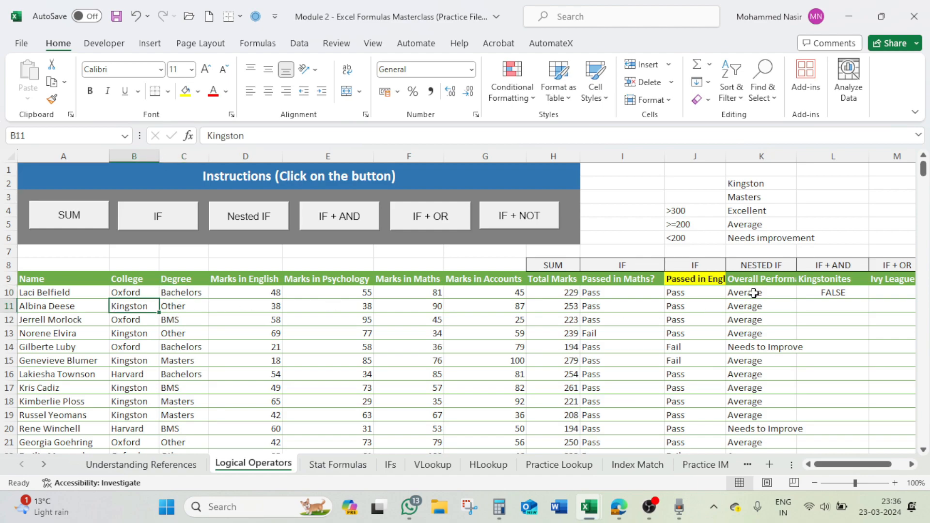
pyautogui.click(833, 293)
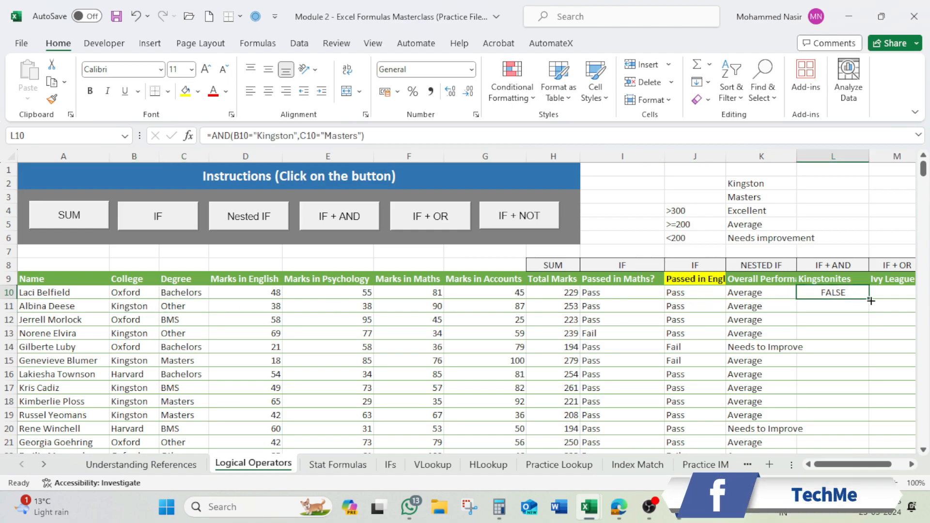
pyautogui.doubleClick(870, 301)
# - Compare the Kingstonites results in rows 11 and 15 with each student's college and degree
pyautogui.click(842, 307)
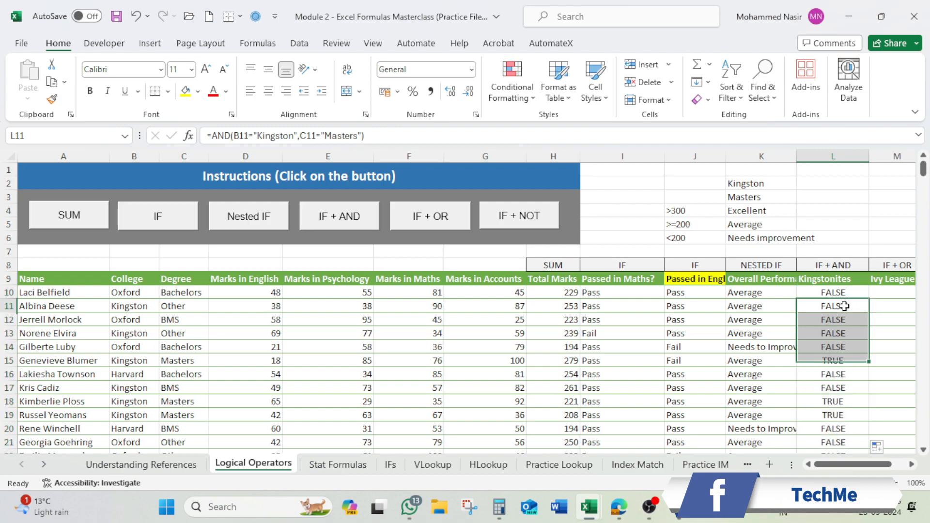
pyautogui.click(153, 309)
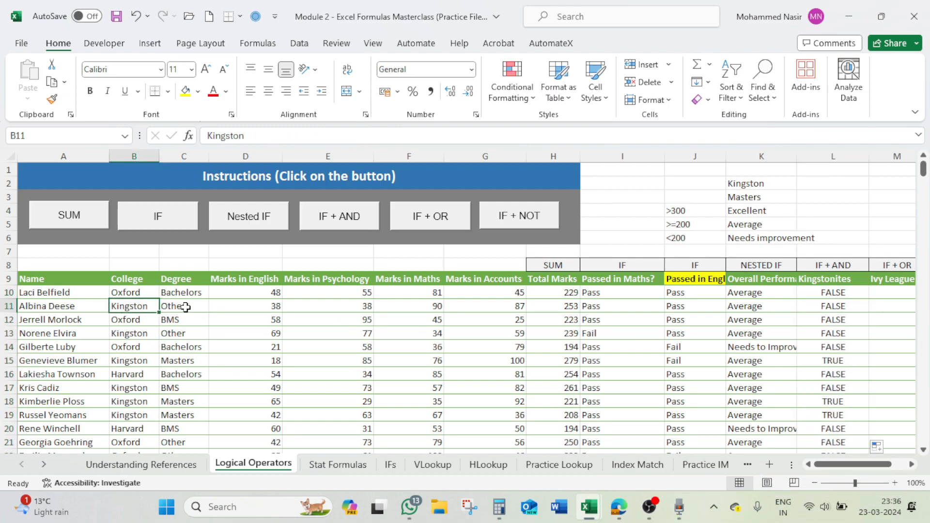
pyautogui.click(186, 307)
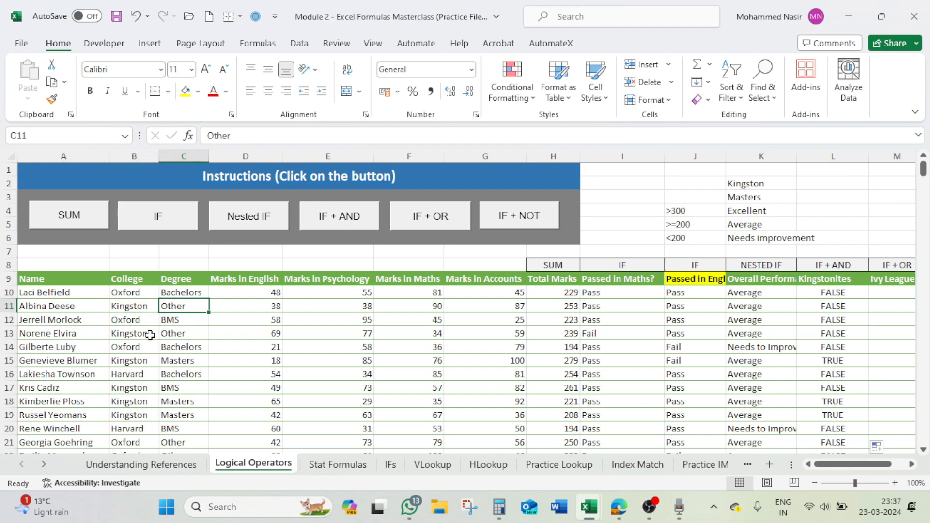
pyautogui.click(835, 360)
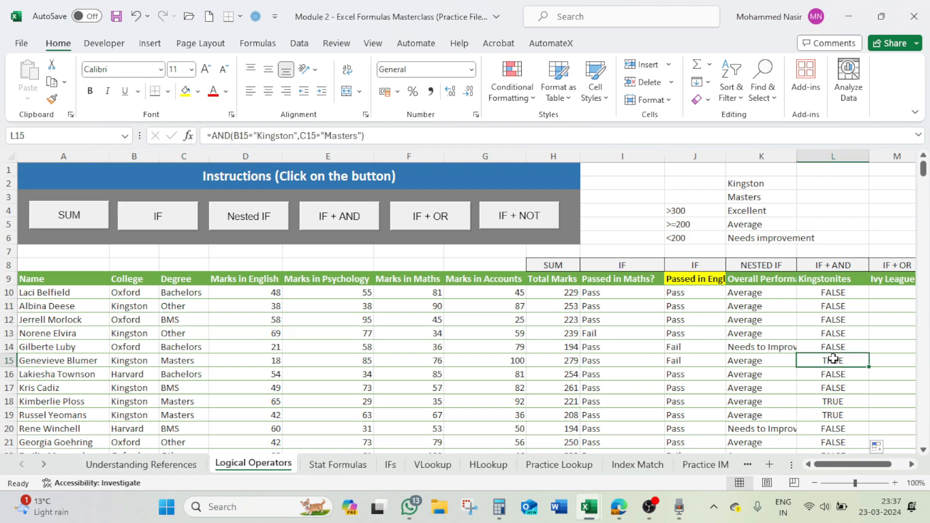
pyautogui.click(130, 361)
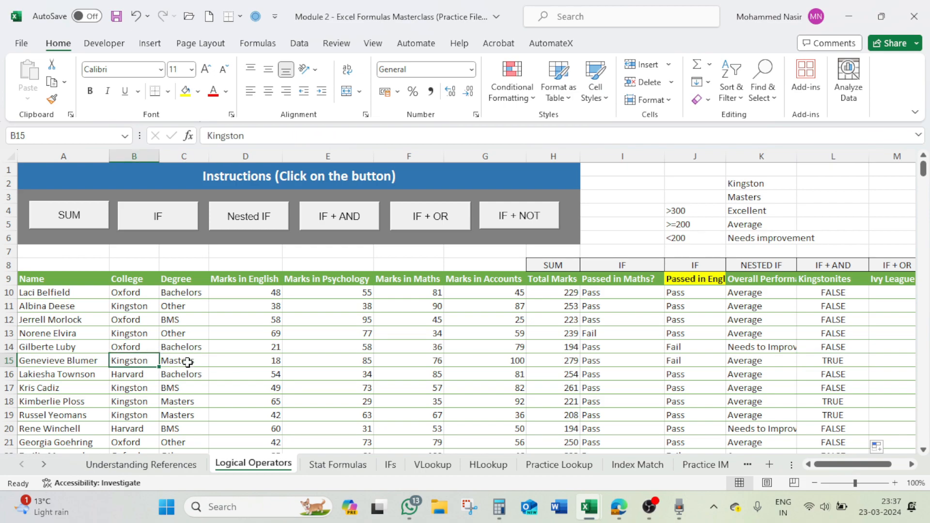
# - Highlight the Kingston and Masters criteria cells K2:K3 with yellow fill
pyautogui.moveTo(740, 184); pyautogui.dragTo(744, 198)
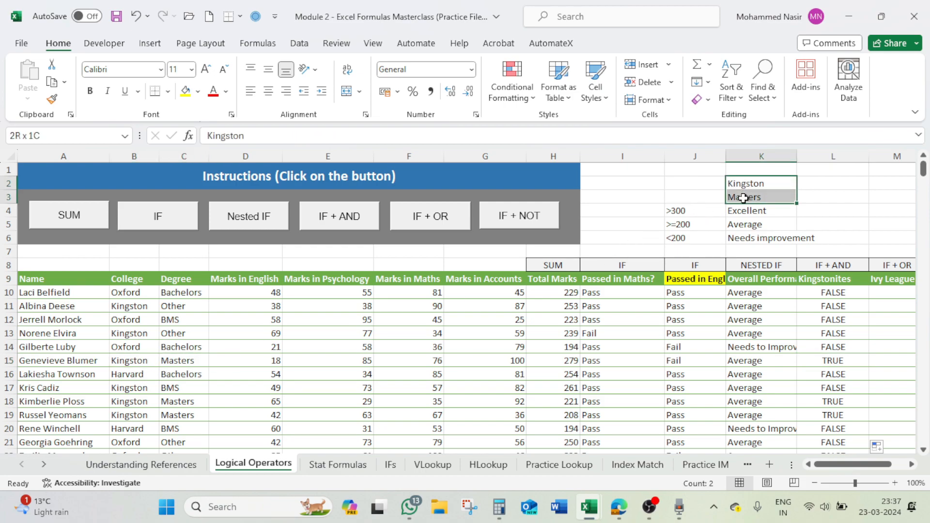
pyautogui.click(185, 91)
pyautogui.click(735, 197)
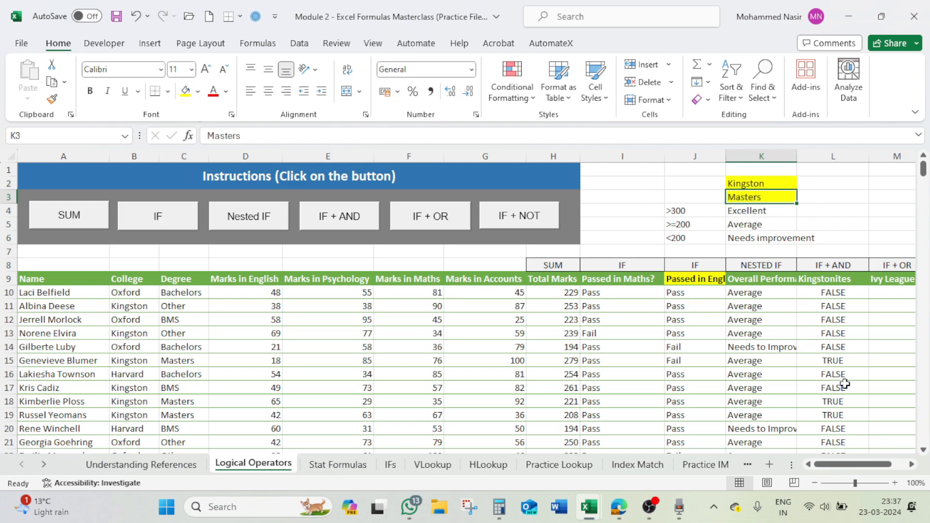
# - Check the AND result in L15 and read the IF + AND instructions for naming qualifying students
pyautogui.click(846, 361)
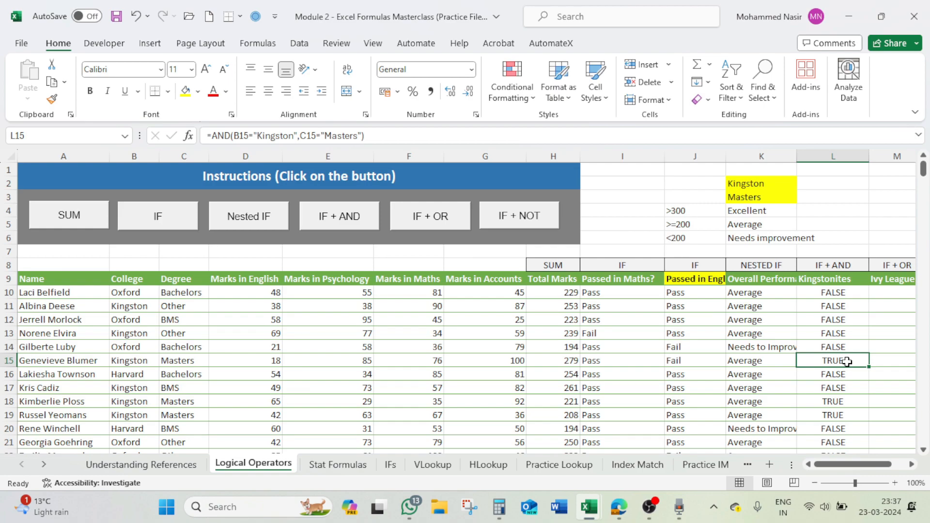
pyautogui.click(353, 213)
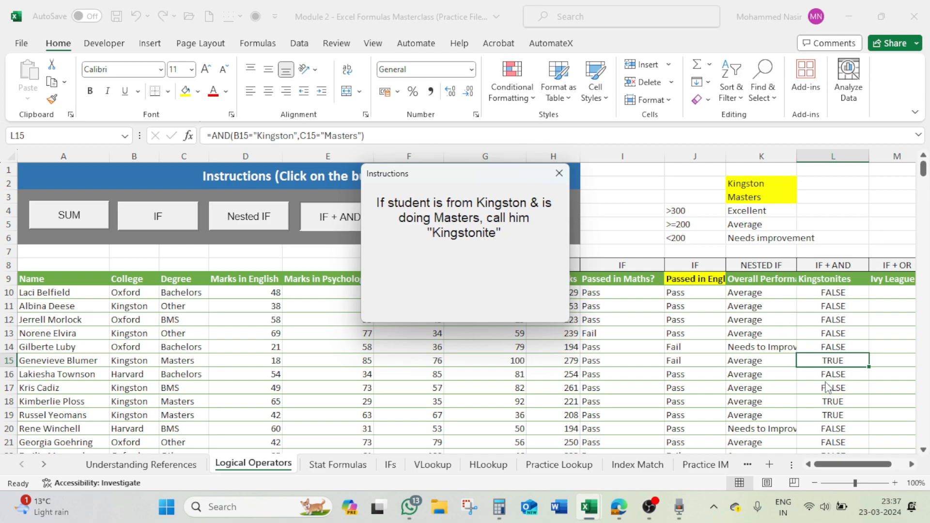
pyautogui.click(559, 173)
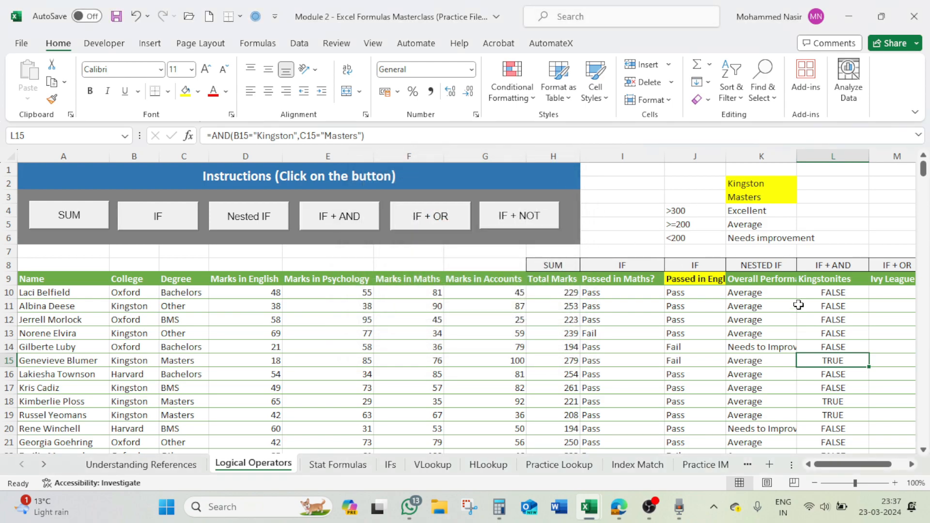
# - Wrap the AND formula in L10 inside an IF function as its logical test
pyautogui.click(815, 293)
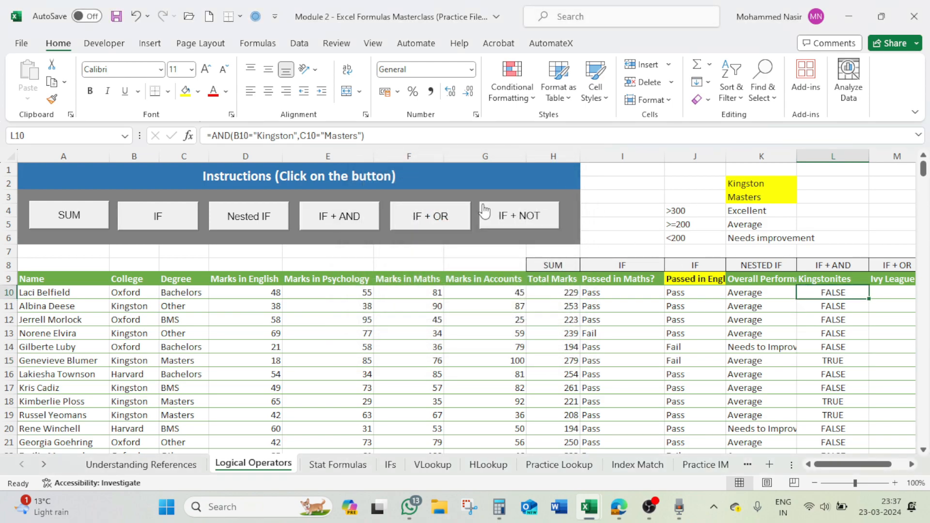
pyautogui.click(212, 136)
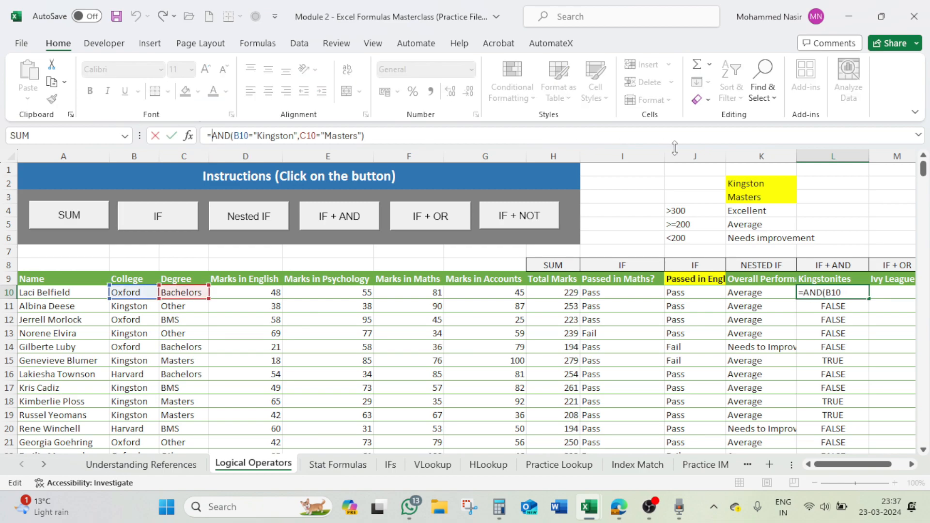
pyautogui.write('if(')
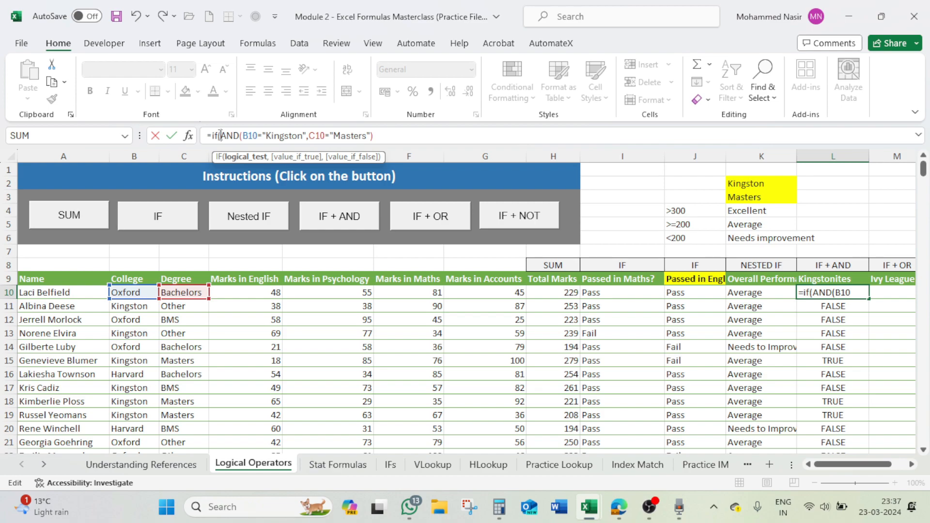
pyautogui.moveTo(221, 136); pyautogui.dragTo(379, 139)
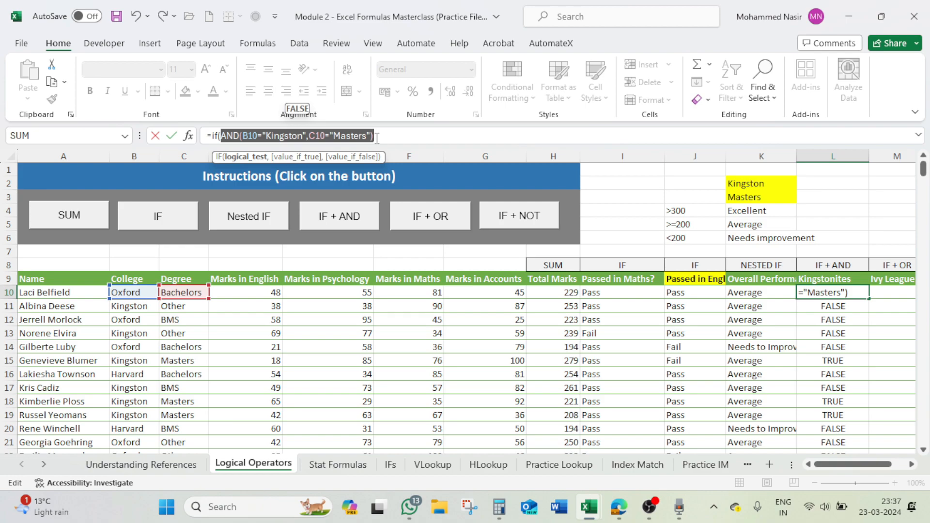
pyautogui.click(377, 138)
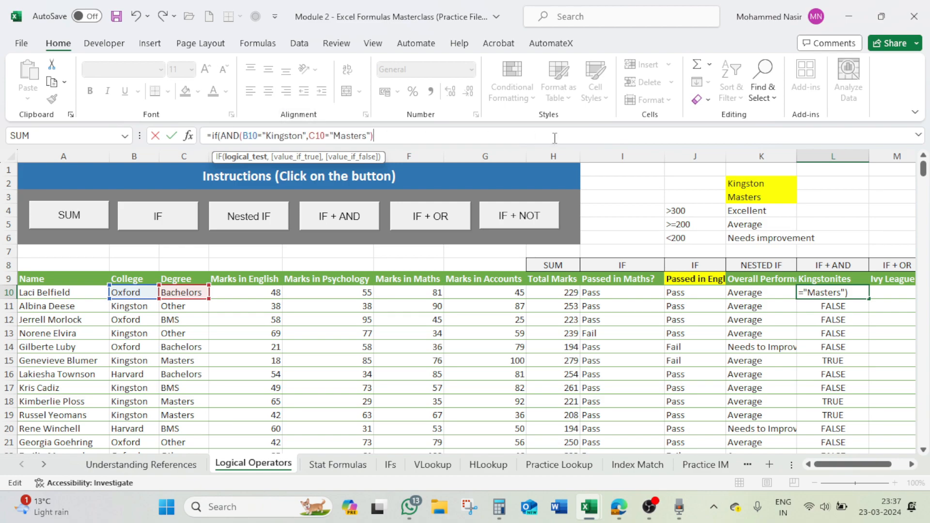
pyautogui.write(',')
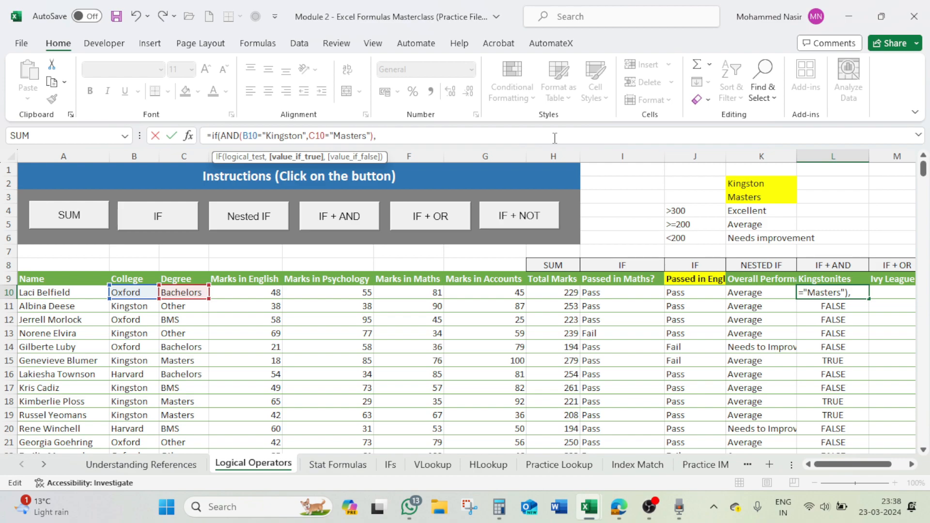
# - Complete the IF formula in L10 with "Kingstonite" as the true value and "Not a Kingstonite" as the false value
pyautogui.write('Kingstonite","No')
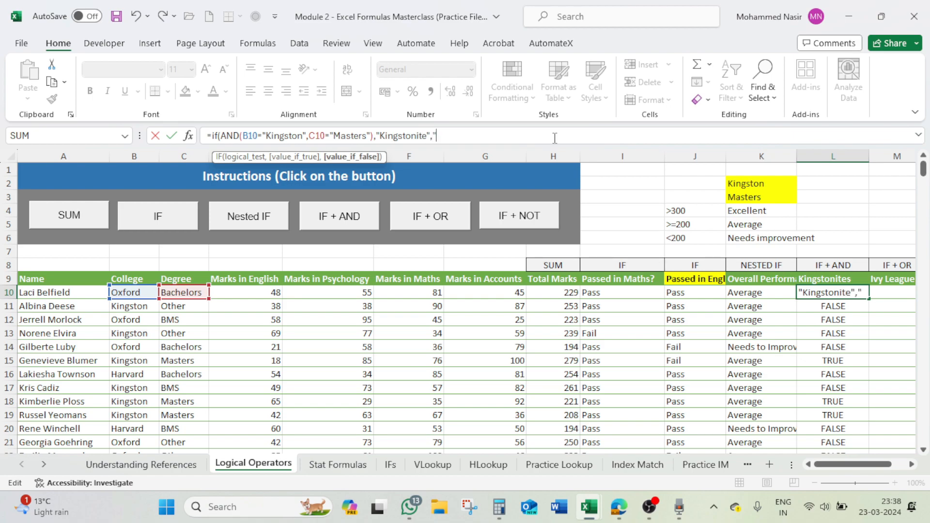
pyautogui.write('t a Kin')
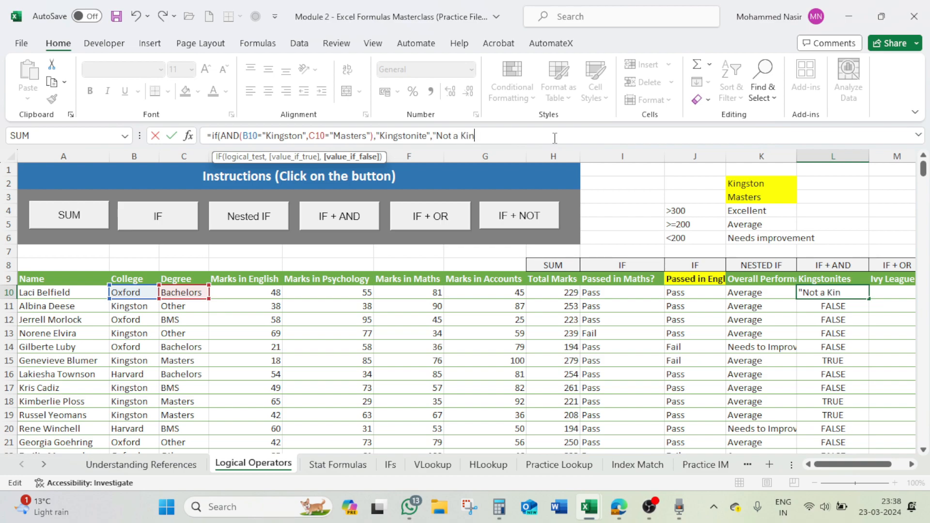
pyautogui.write('gstonite")')
pyautogui.press('Return')
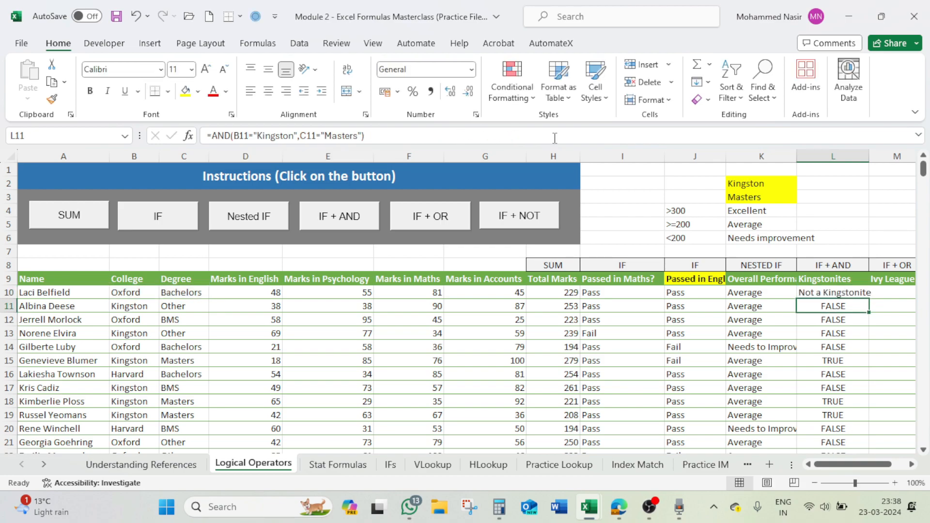
# - Fill the IF + AND formula from L10 down the Kingstonites column and check row 15 against its college
pyautogui.click(858, 291)
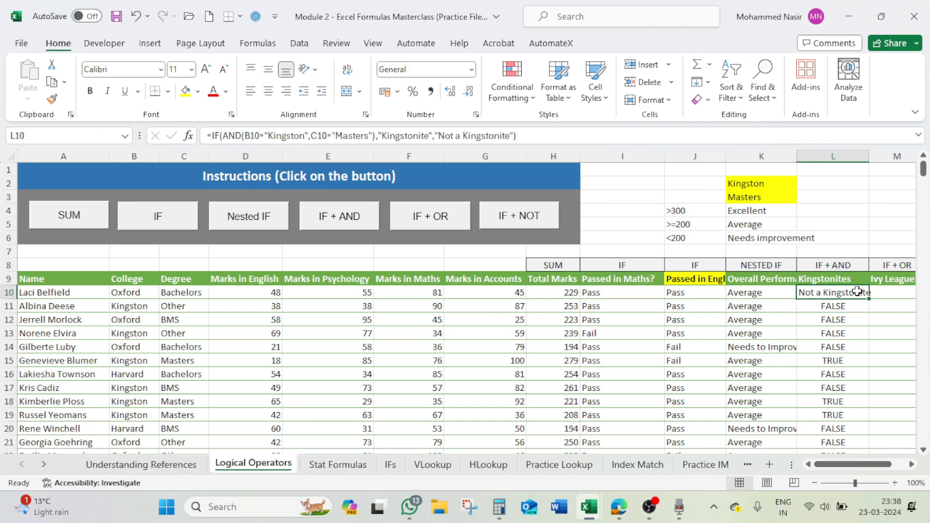
pyautogui.doubleClick(869, 299)
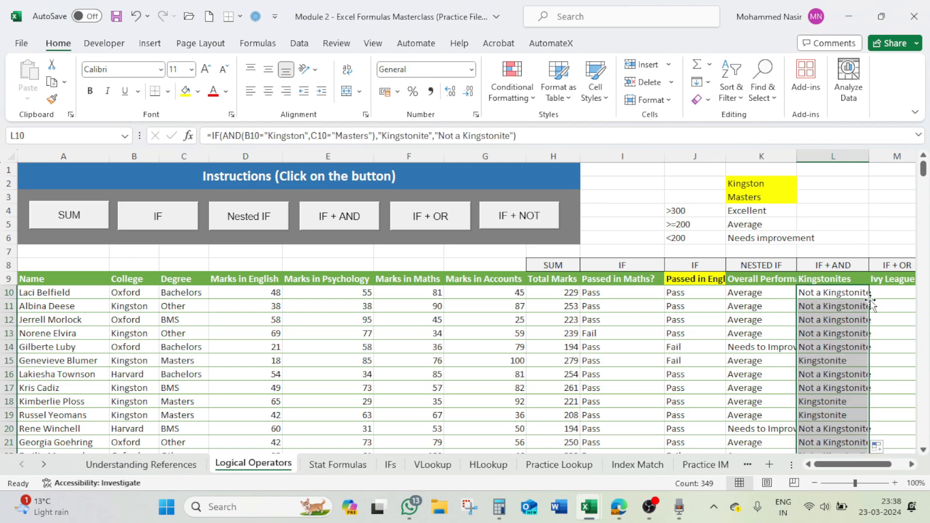
pyautogui.scroll(-1, 848, 340)
pyautogui.click(846, 320)
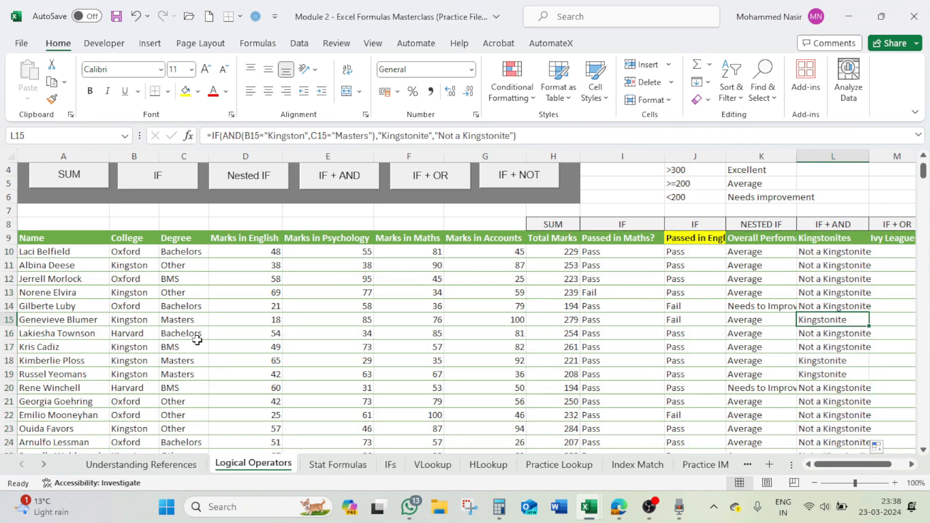
pyautogui.click(123, 322)
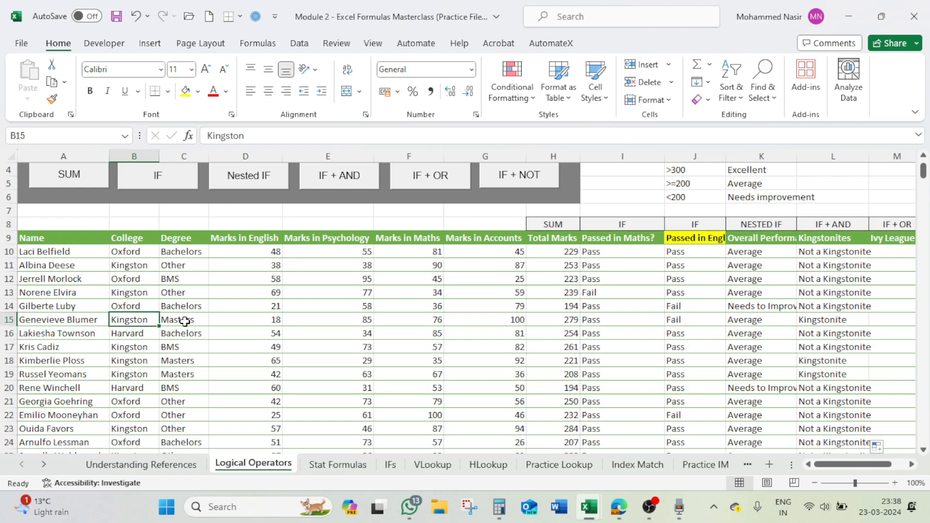
# - Reread the IF + AND instructions and check the Kingstonites results in rows 15, 17 and 19
pyautogui.click(341, 186)
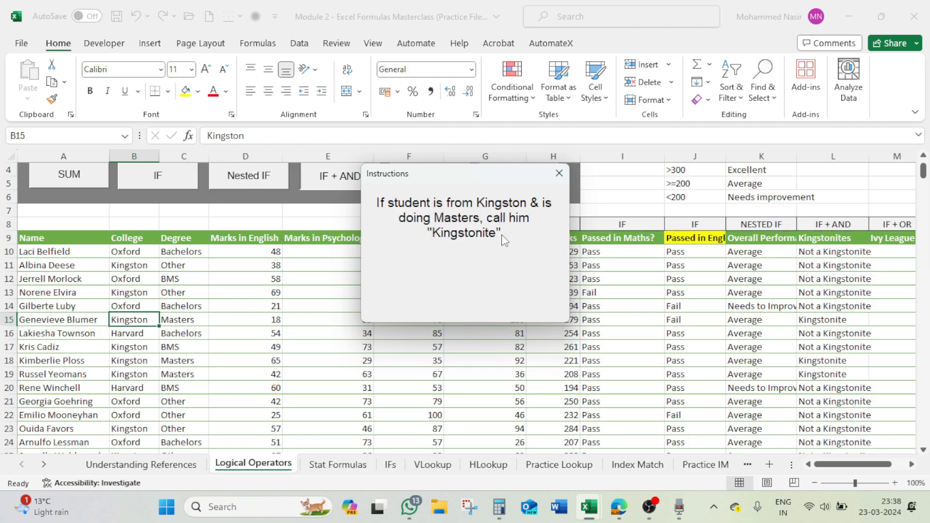
pyautogui.click(559, 174)
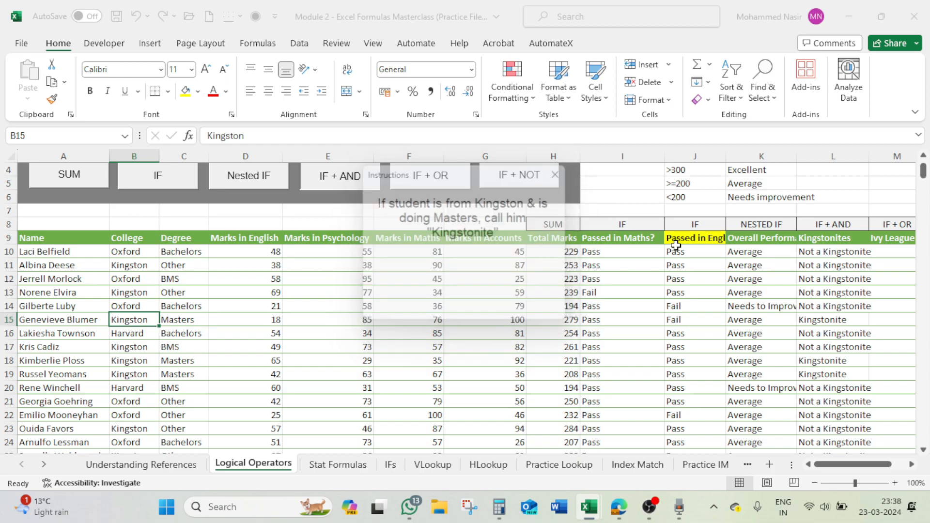
pyautogui.click(845, 322)
pyautogui.click(860, 348)
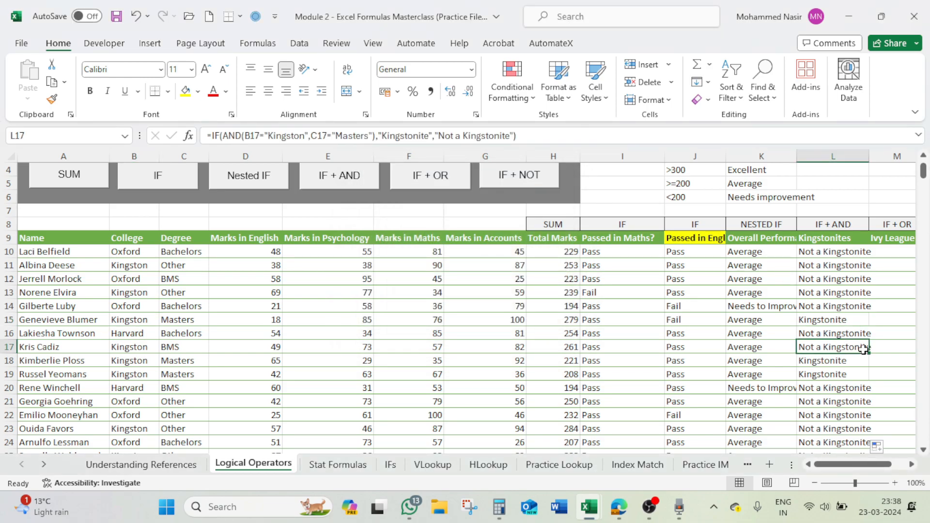
pyautogui.click(850, 373)
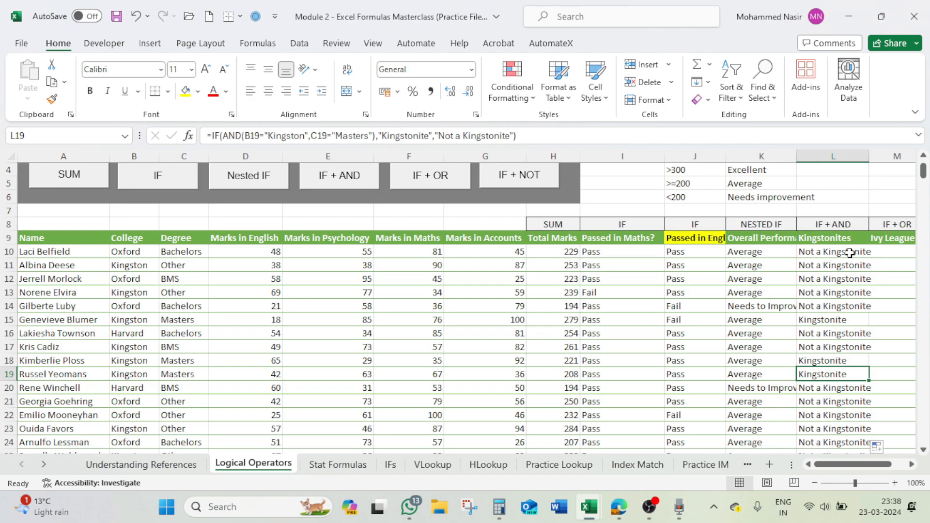
# - Clear all formulas in the Kingstonites column from L10 down to L358
pyautogui.scroll(1, 850, 253)
pyautogui.click(835, 294)
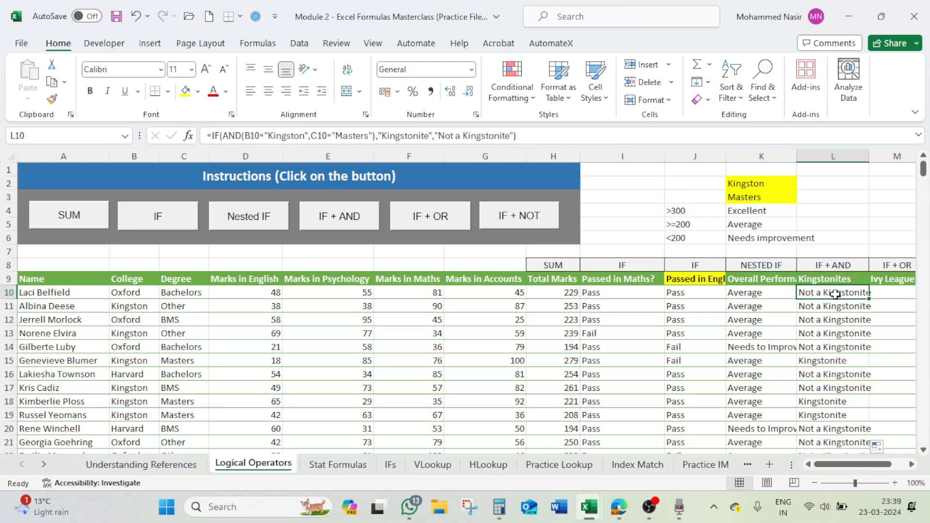
pyautogui.hotkey('ctrl', 'shift', 'Down')
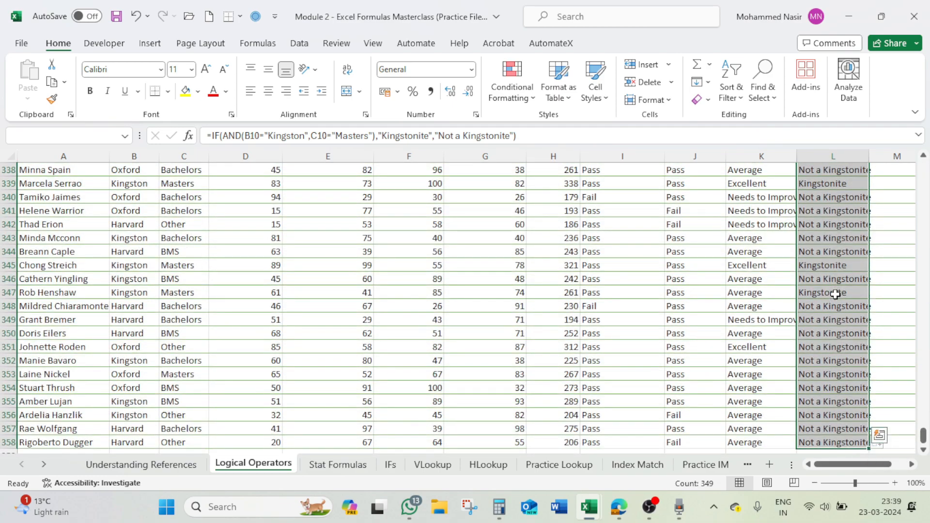
pyautogui.press('Delete')
# - Start an IF formula in L10 with a nested AND whose first condition is B10="Kingston"
pyautogui.click(835, 294)
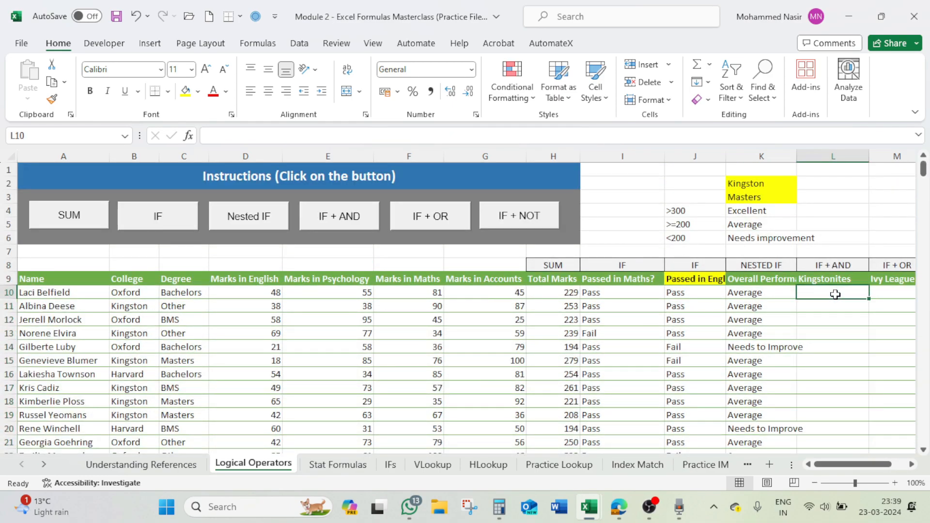
pyautogui.write('=if')
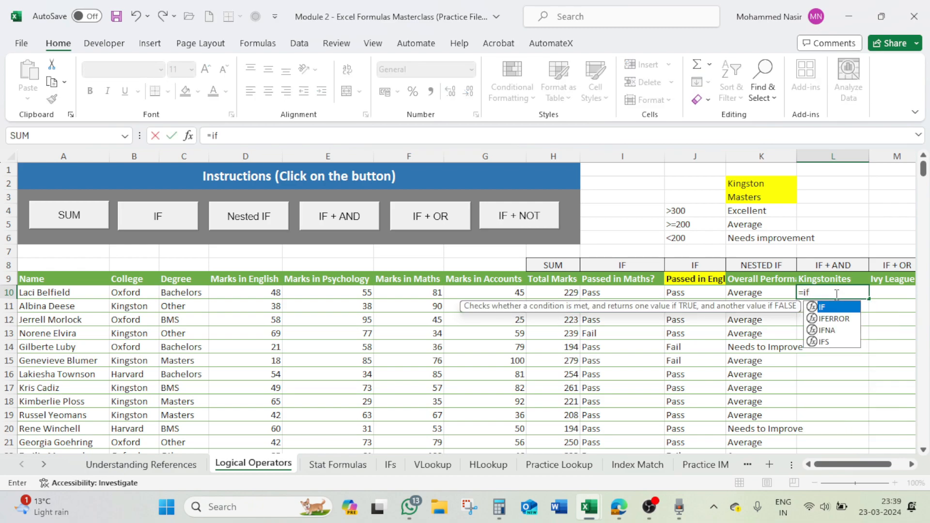
pyautogui.write('(and(')
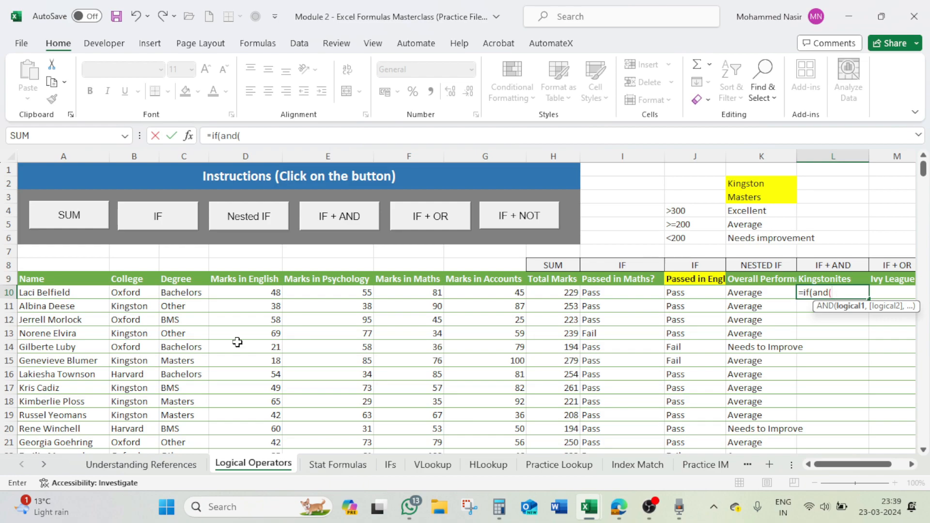
pyautogui.click(132, 293)
pyautogui.write('=')
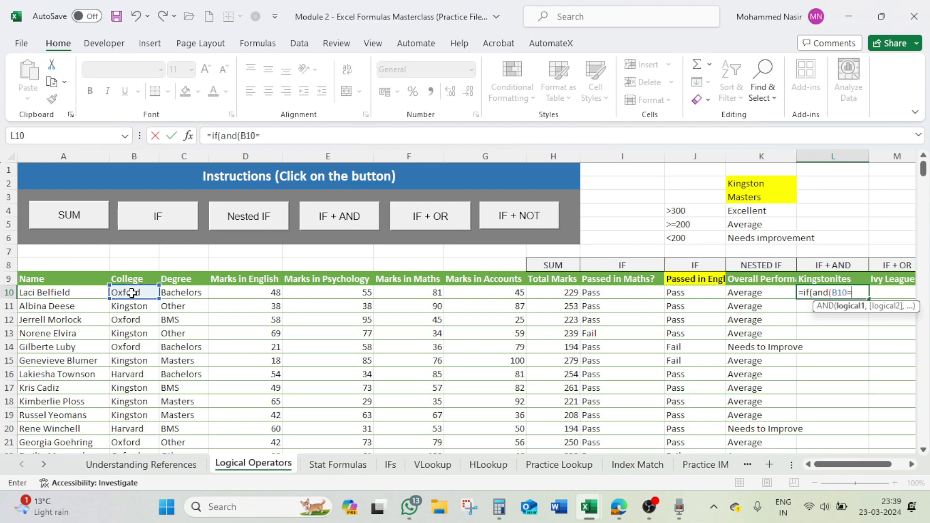
pyautogui.write('"Kingston",')
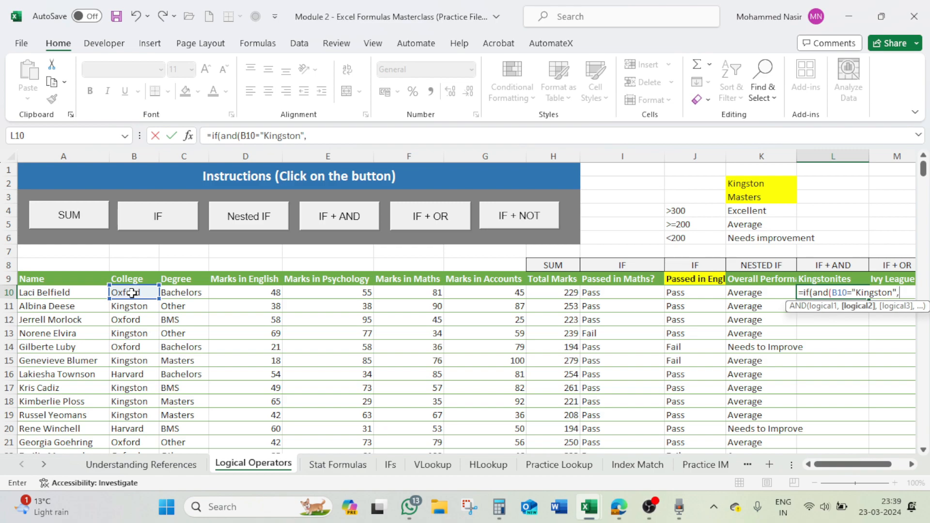
# - Add C10="Masters" as the second AND condition in L10 and close the AND function
pyautogui.click(173, 294)
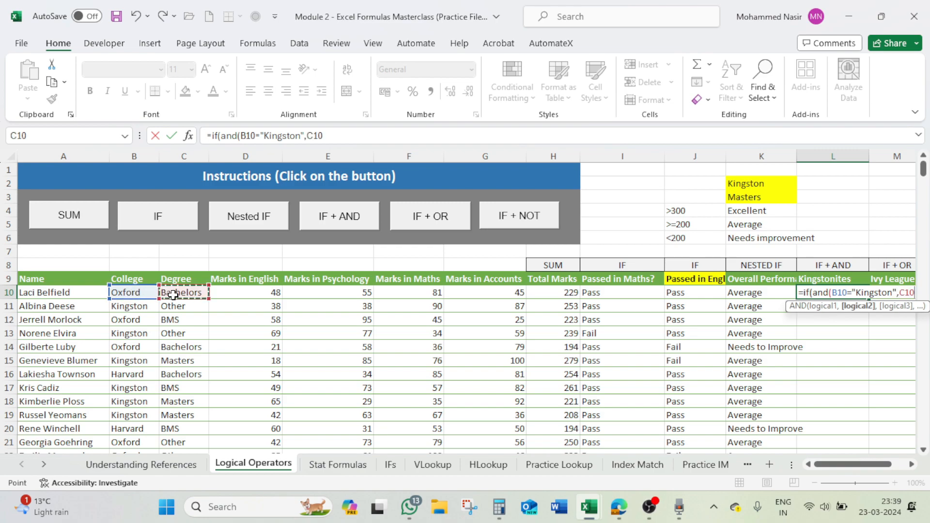
pyautogui.write('="Masters"')
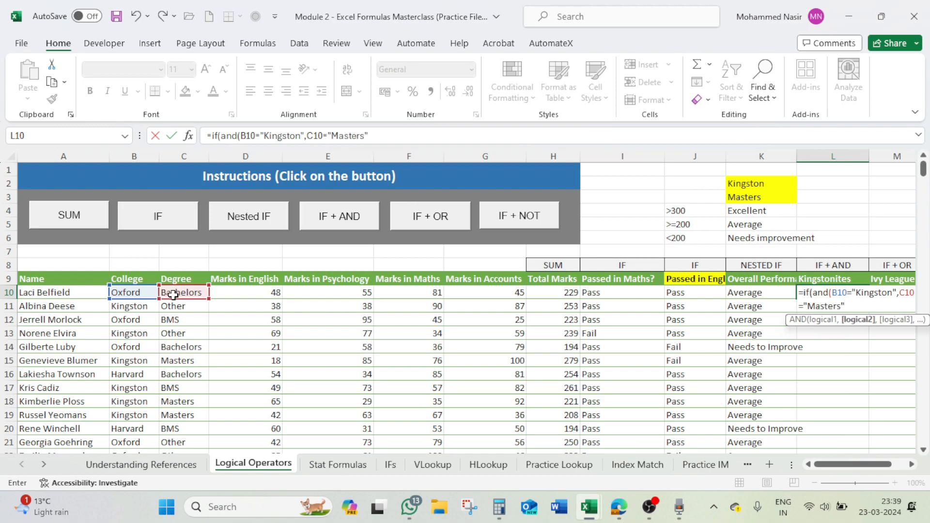
pyautogui.write('),')
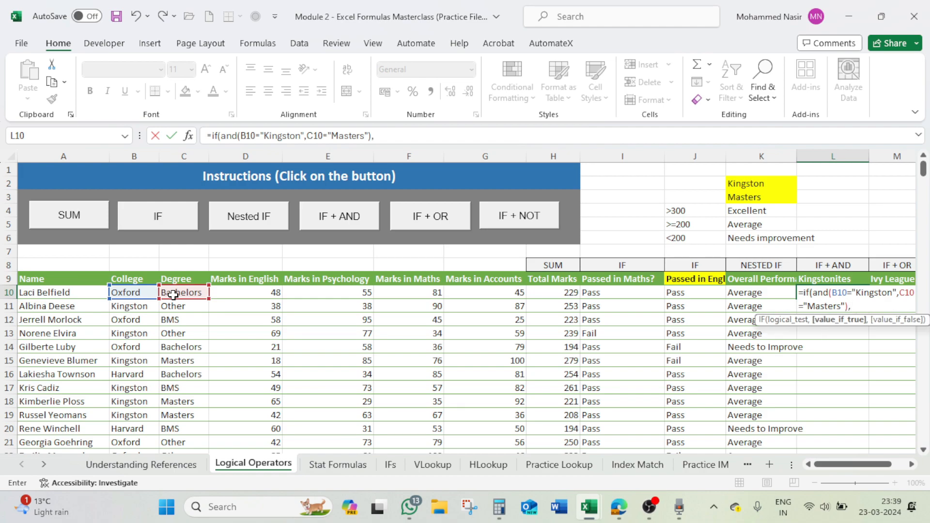
pyautogui.write('"Kingstonite')
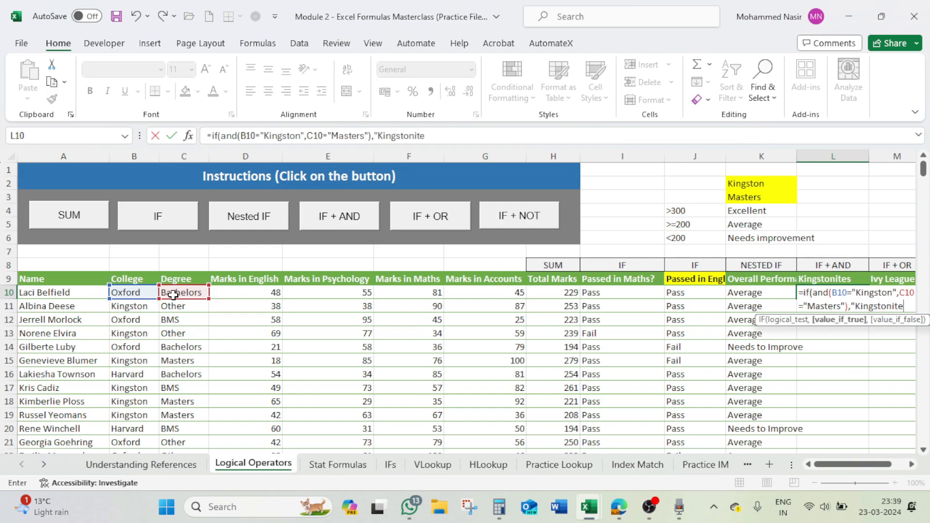
pyautogui.write('","Not')
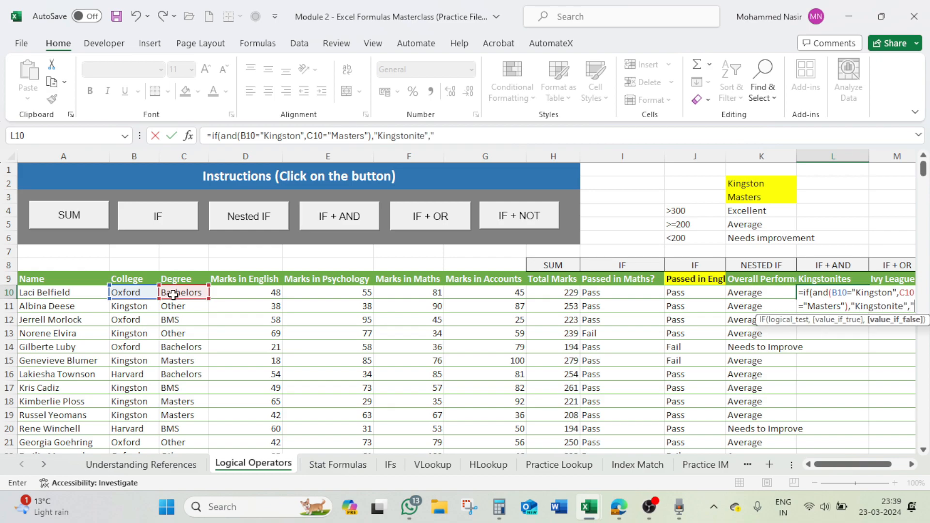
pyautogui.write(' a Kingstonite')
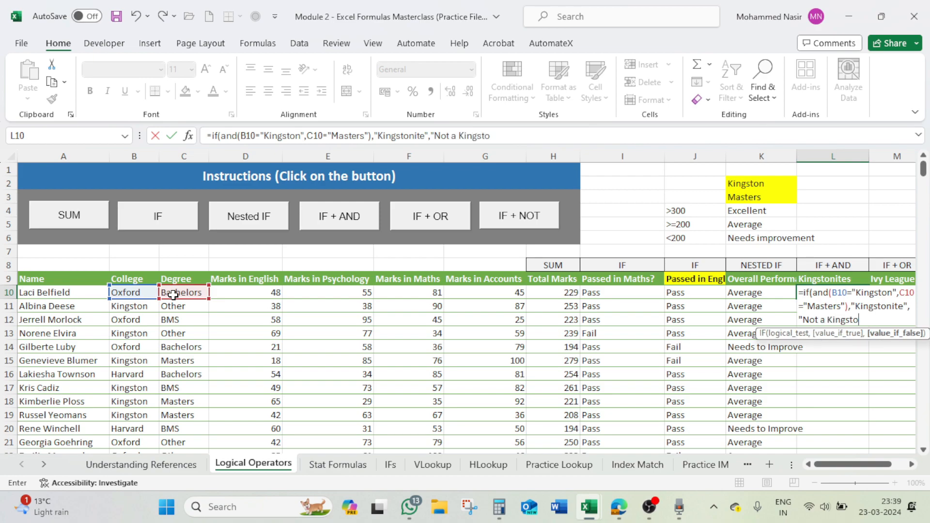
pyautogui.write('")')
# - Finish the L10 formula with "Kingstonite" as the true value and "Not a Kingstonite" as the false value
pyautogui.press('Return')
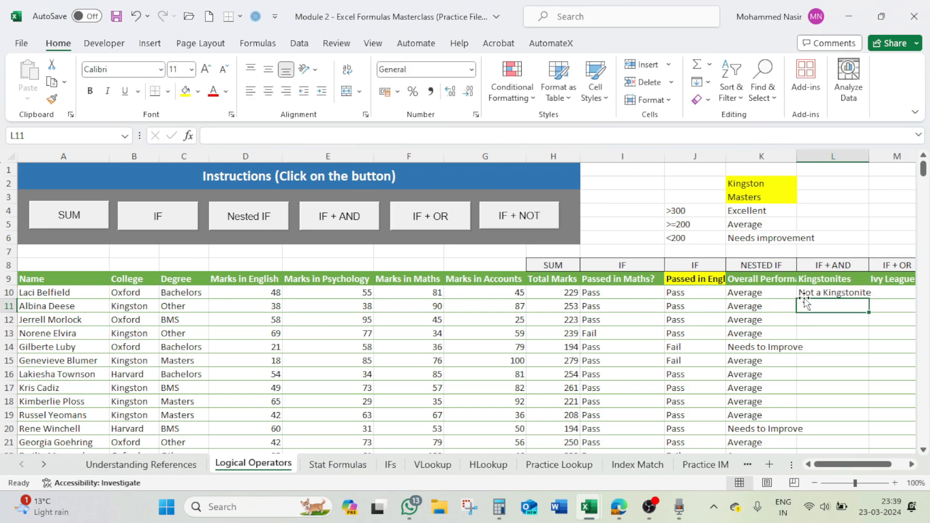
# - Fill the L10 formula down the whole Kingstonites column and look over the filled rows
pyautogui.click(828, 293)
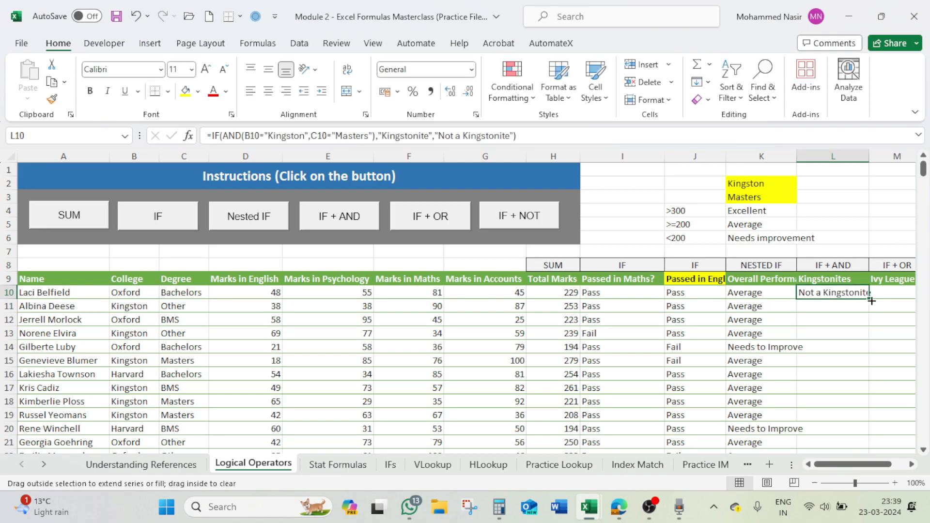
pyautogui.doubleClick(871, 301)
pyautogui.scroll(-4, 872, 317)
pyautogui.scroll(-5, 872, 318)
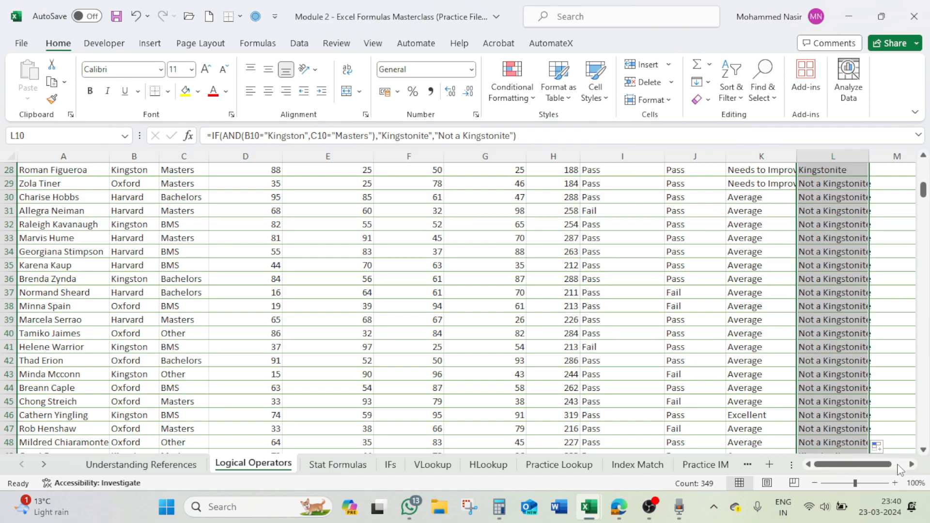
pyautogui.scroll(7, 925, 203)
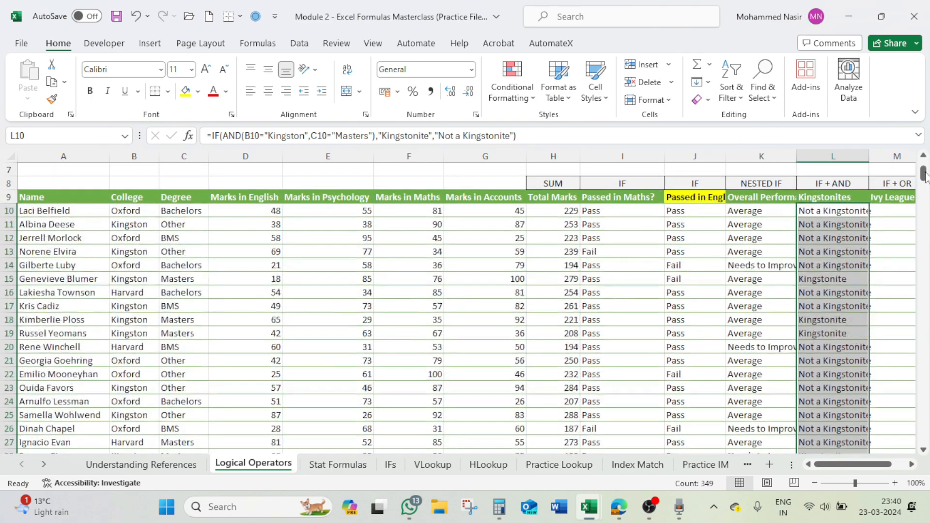
# - Select M10 in the Ivy League column and read the IF + OR exercise instructions
pyautogui.click(912, 464)
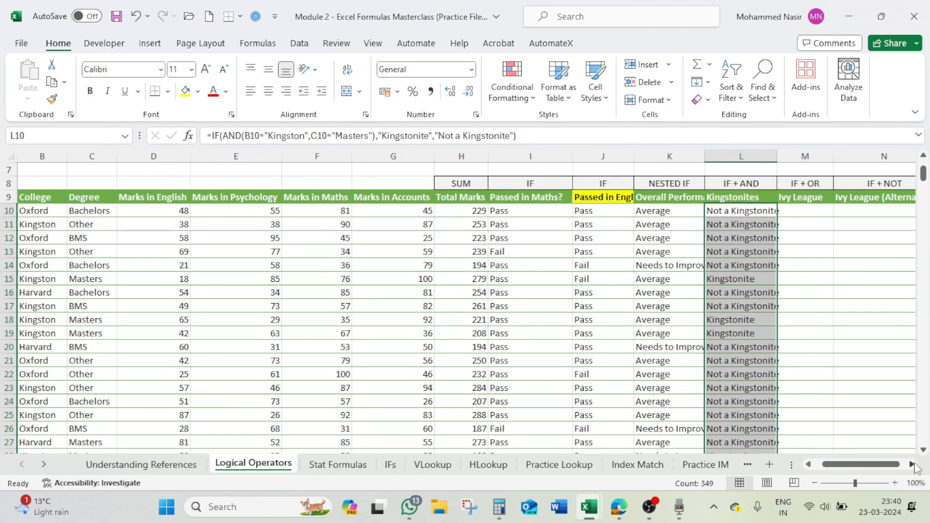
pyautogui.click(806, 210)
pyautogui.moveTo(876, 469); pyautogui.dragTo(857, 469)
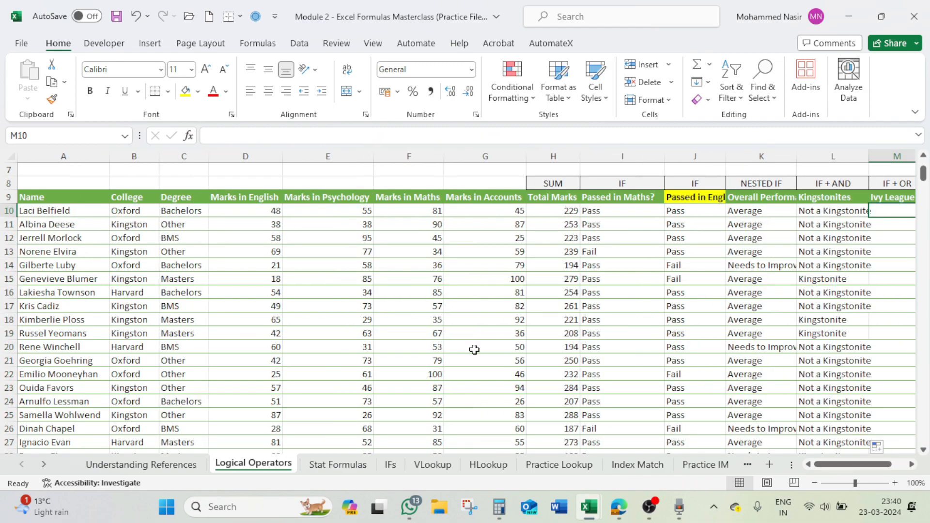
pyautogui.scroll(2, 517, 359)
pyautogui.click(449, 223)
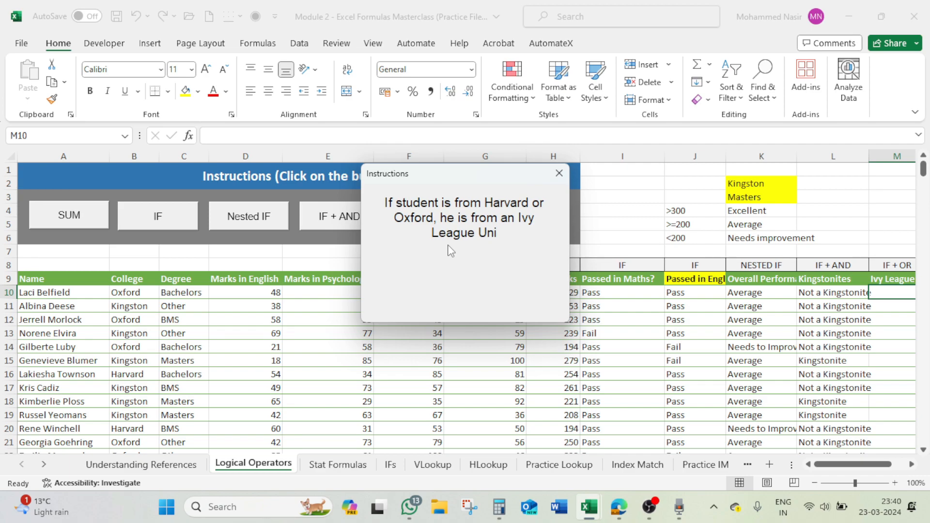
pyautogui.click(560, 173)
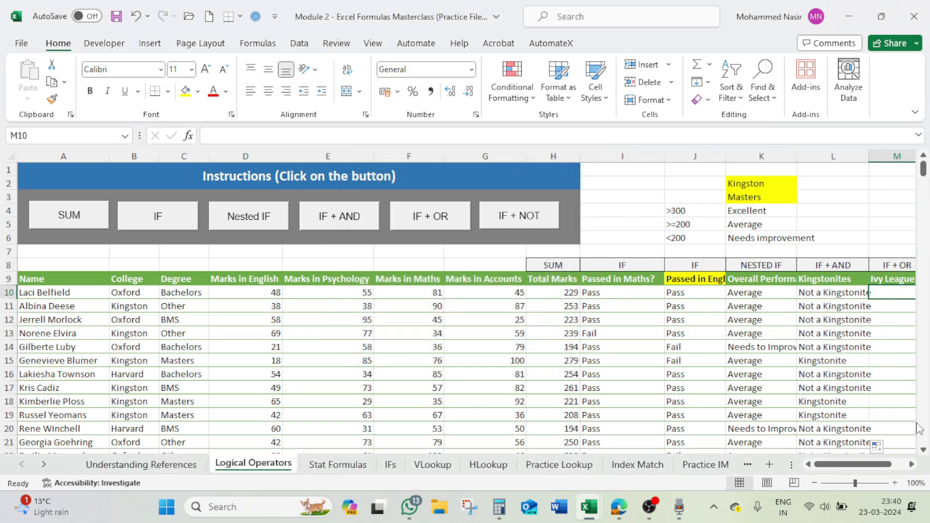
# - Start an OR formula in M10 with B10="Oxford" as the first condition
pyautogui.click(912, 464)
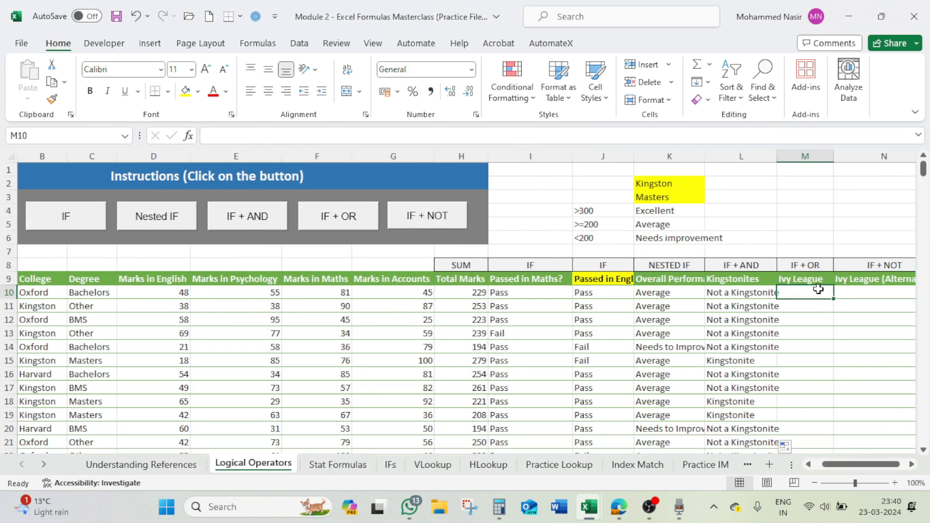
pyautogui.write('=or')
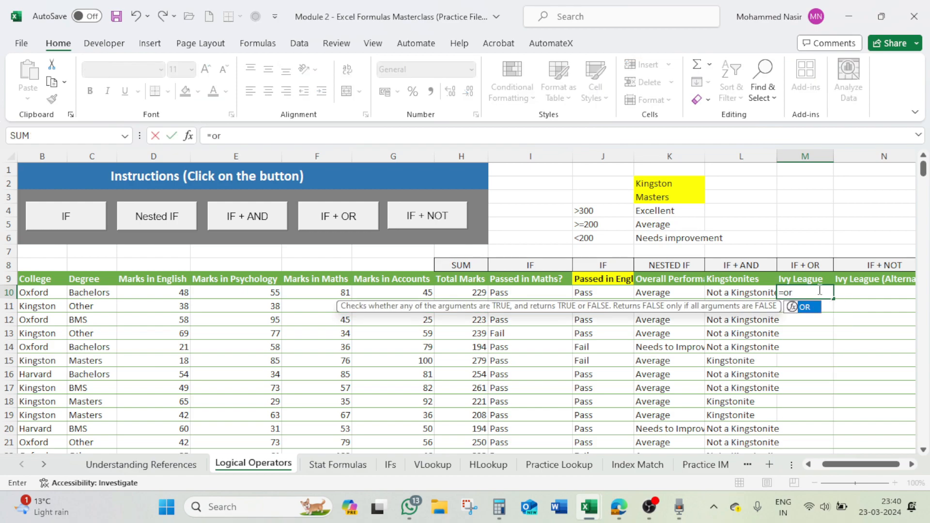
pyautogui.write('(')
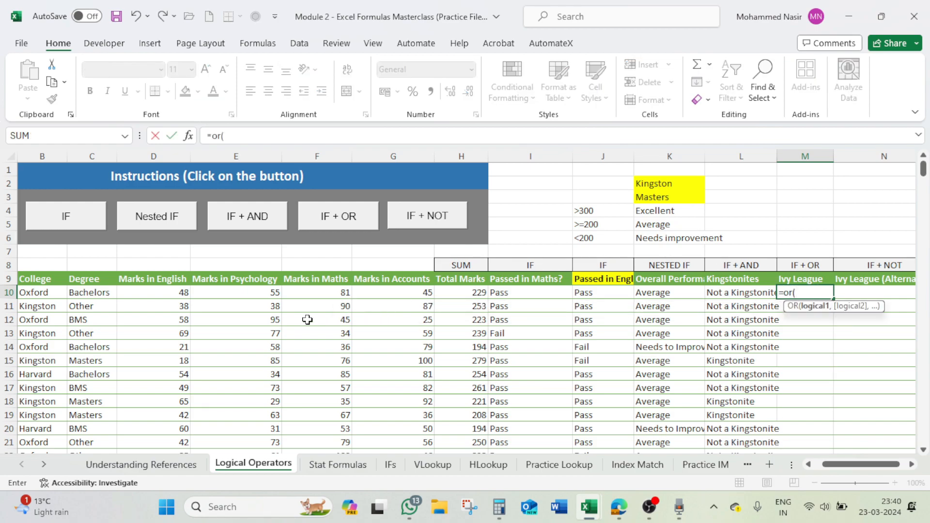
pyautogui.click(52, 294)
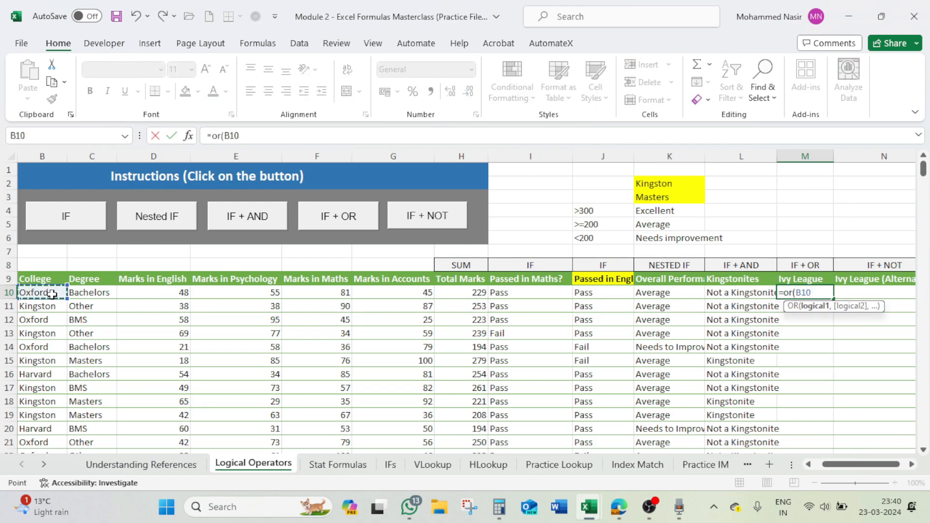
pyautogui.write('="')
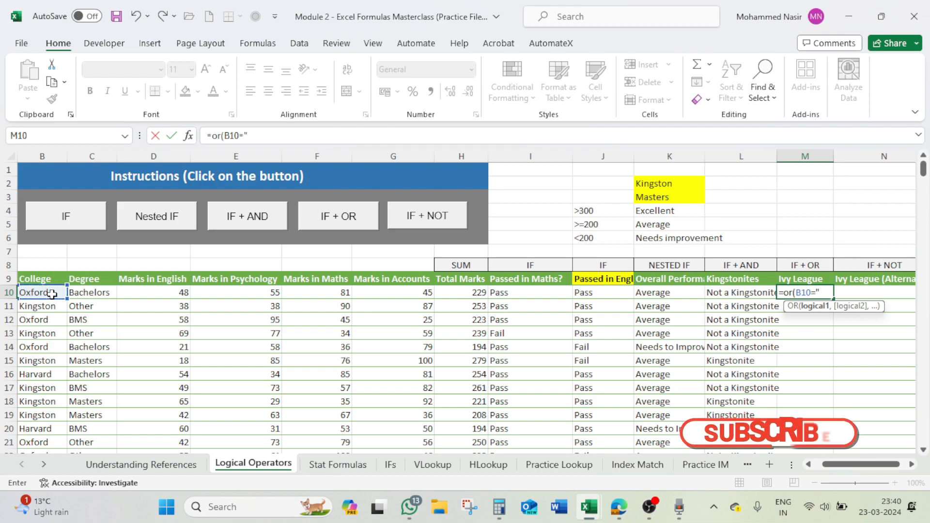
pyautogui.write('Oxford')
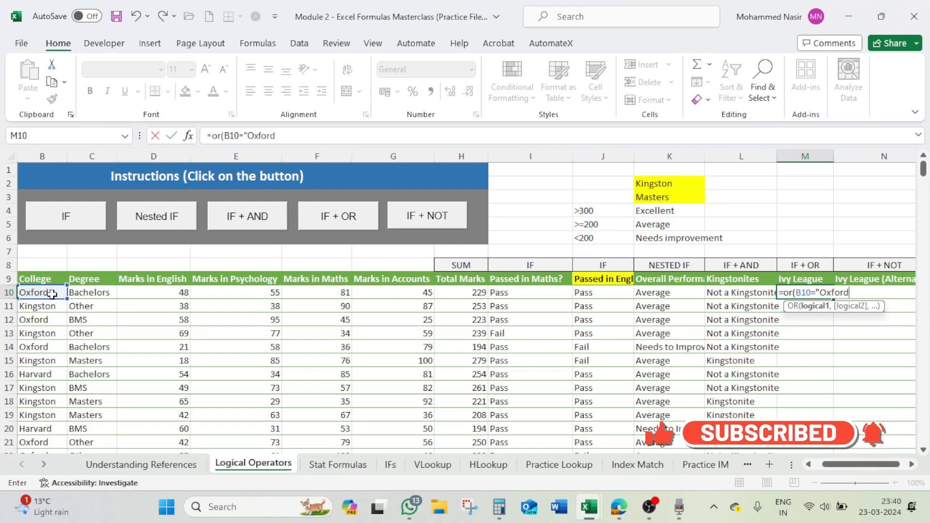
pyautogui.write('",')
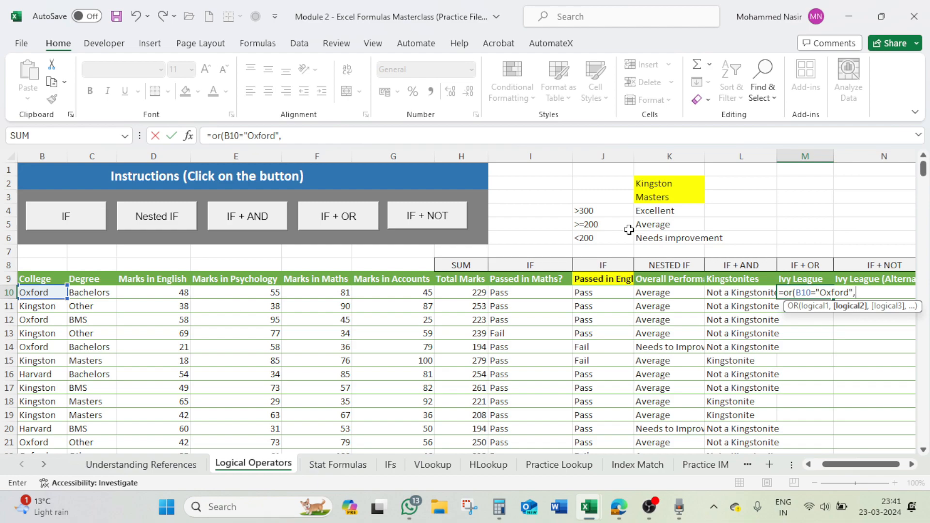
# - Add B10="Harvard" as the second OR condition and enter the formula in M10
pyautogui.click(36, 293)
pyautogui.write('=')
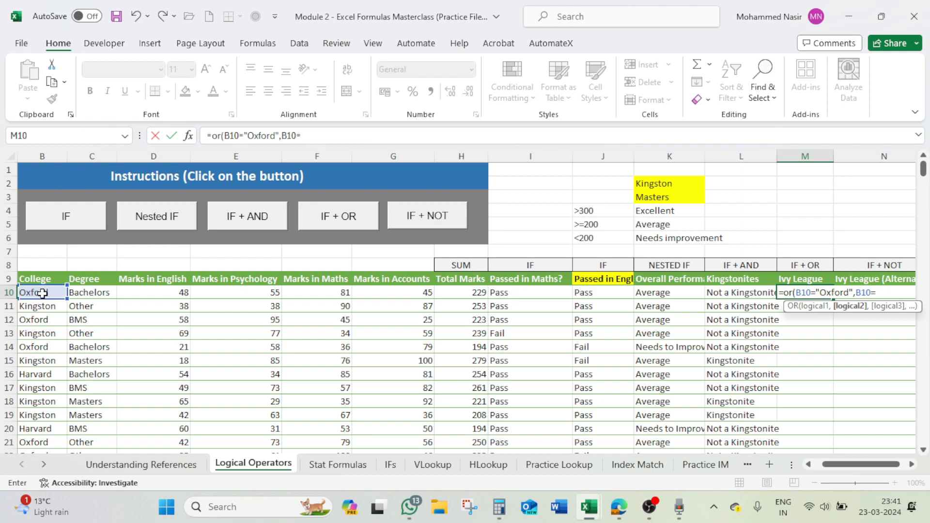
pyautogui.write('"Harvard"')
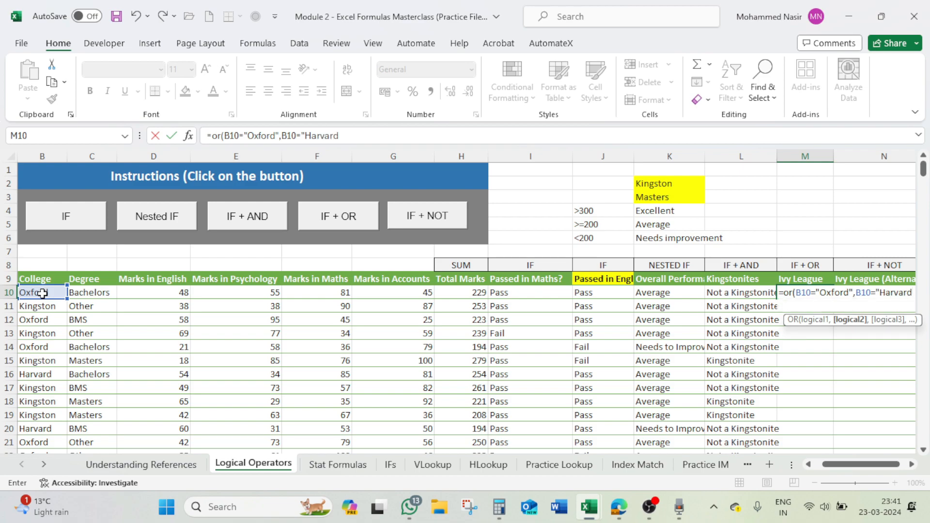
pyautogui.press('Return')
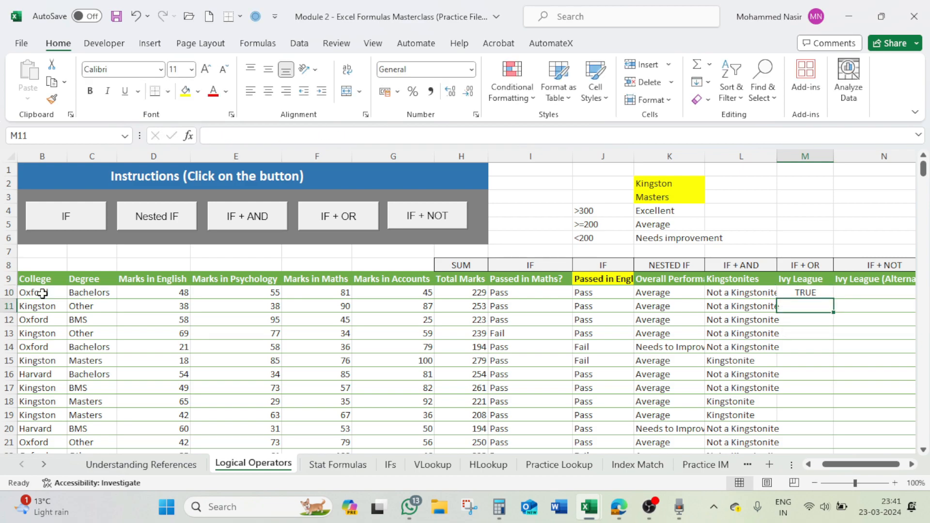
# - Fill the OR formula from M10 down the Ivy League column
pyautogui.click(804, 289)
pyautogui.moveTo(836, 301); pyautogui.dragTo(836, 301)
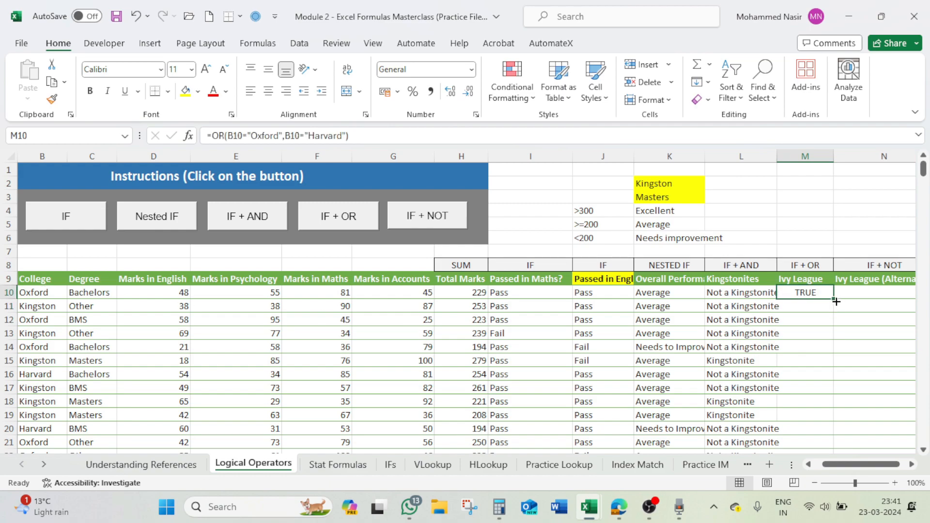
pyautogui.doubleClick(836, 302)
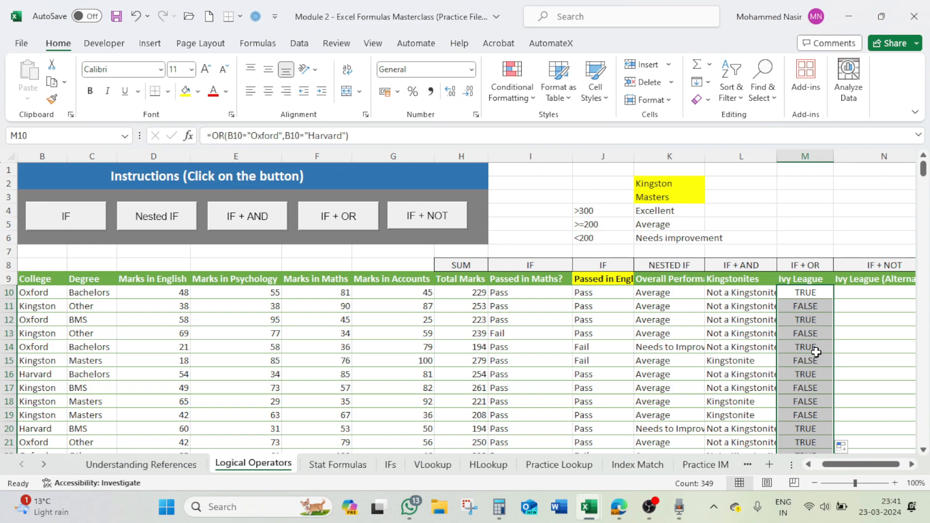
# - Compare the Ivy League results with the colleges in rows 10, 11, 12 and 16
pyautogui.click(815, 294)
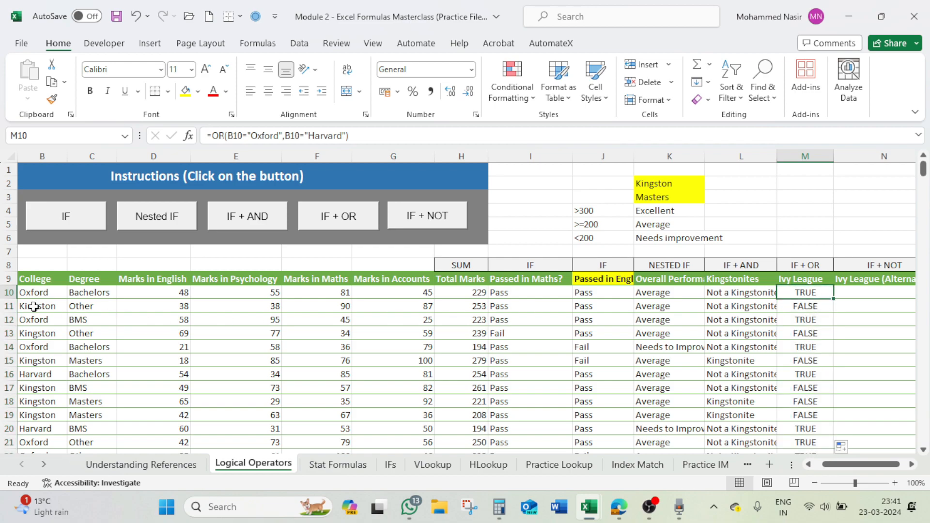
pyautogui.click(52, 290)
pyautogui.click(52, 305)
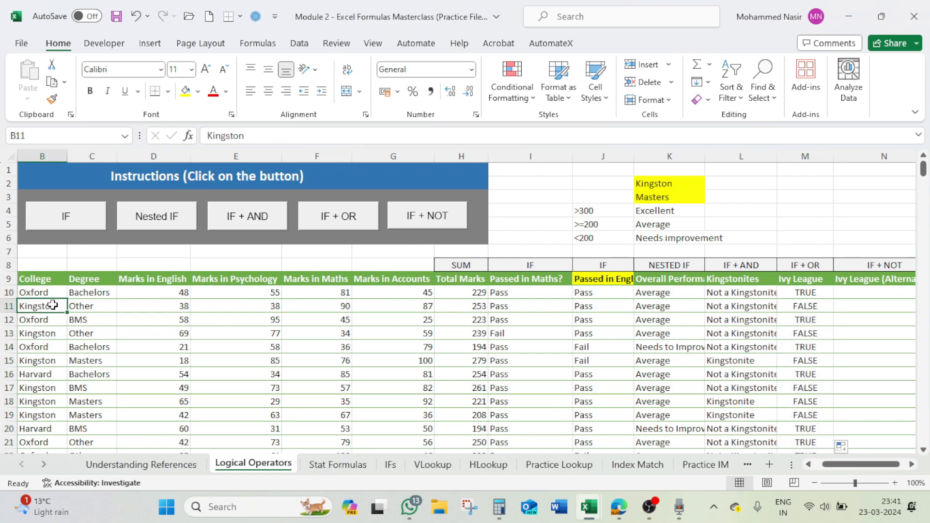
pyautogui.click(805, 304)
pyautogui.click(807, 320)
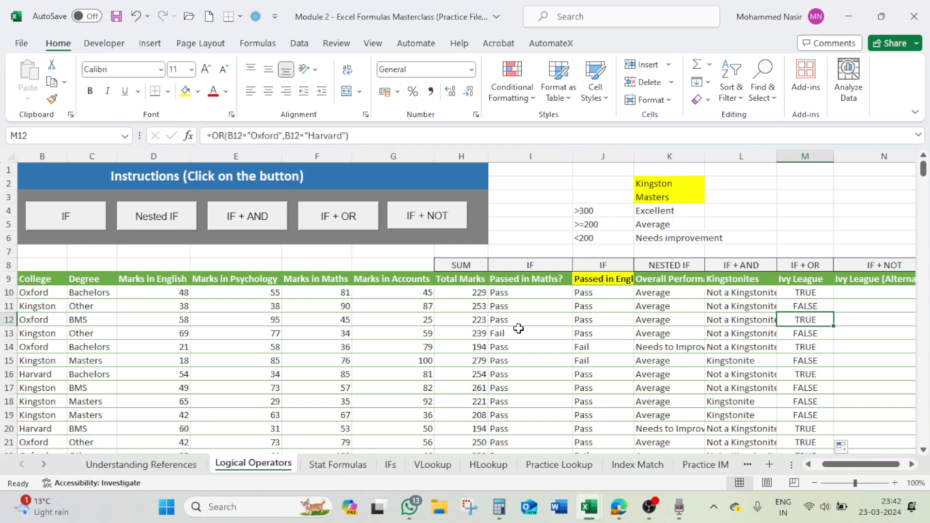
pyautogui.click(44, 375)
pyautogui.click(811, 377)
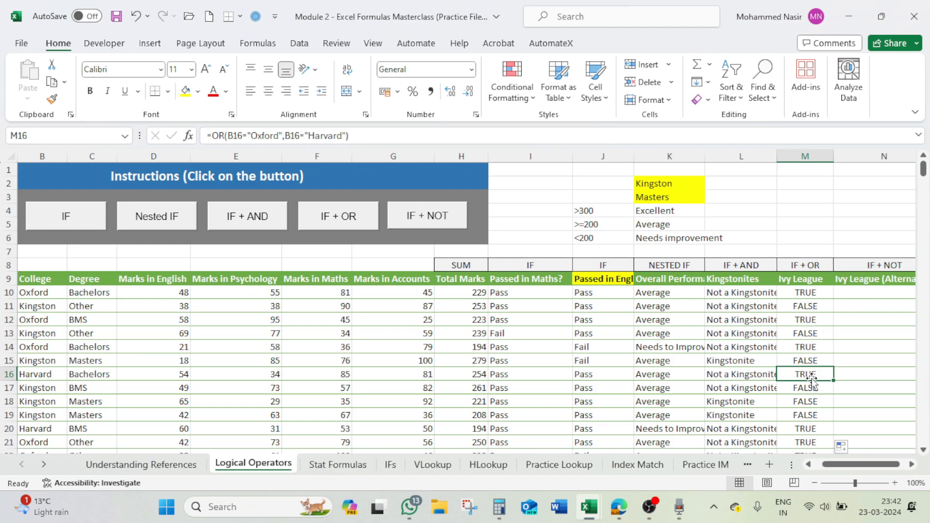
# - Wrap the OR formula in M10 in an IF function, using the OR expression as the logical test
pyautogui.click(810, 295)
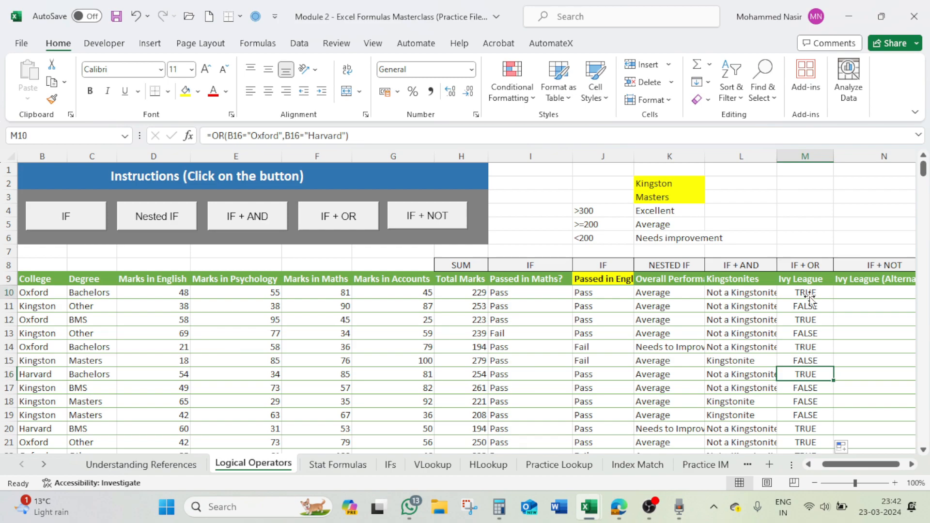
pyautogui.click(215, 136)
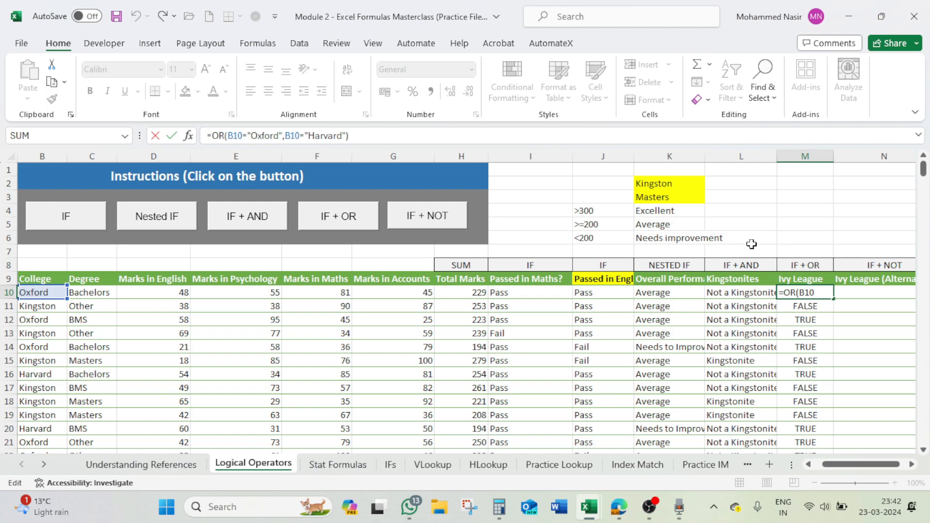
pyautogui.write('if(')
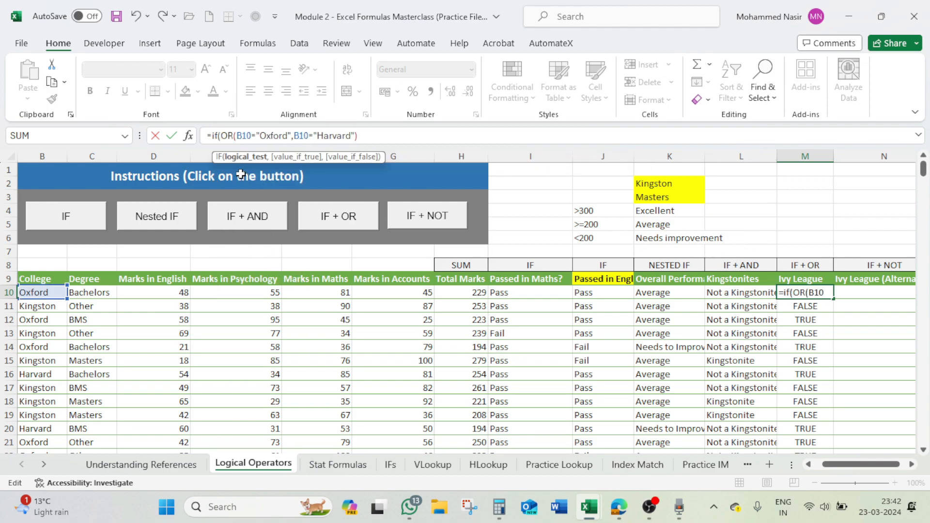
pyautogui.moveTo(221, 136); pyautogui.dragTo(377, 139)
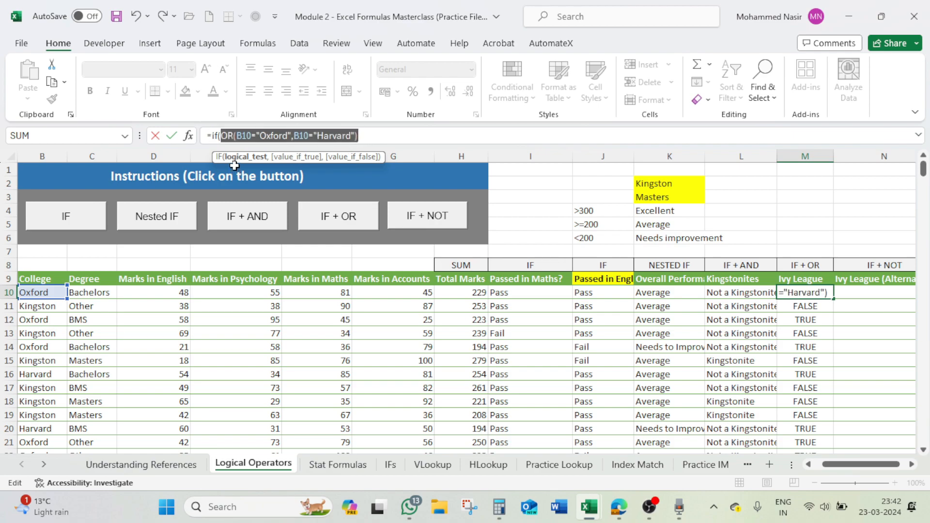
pyautogui.click(369, 138)
pyautogui.write(',"')
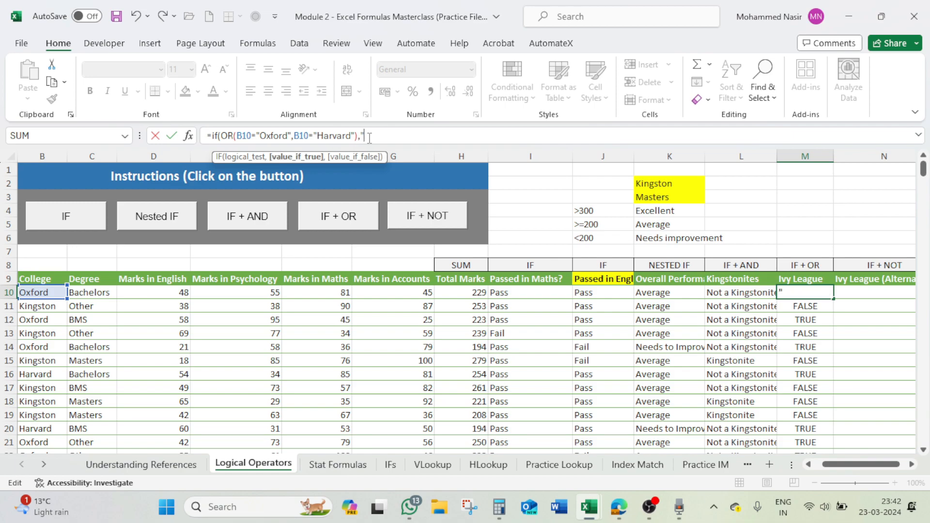
pyautogui.write('IVL')
# - Set "IVLY Univ" as the value if true in M10's IF formula
pyautogui.press('BackSpace')
pyautogui.press('BackSpace')
pyautogui.write('VLY Unive')
pyautogui.press('BackSpace')
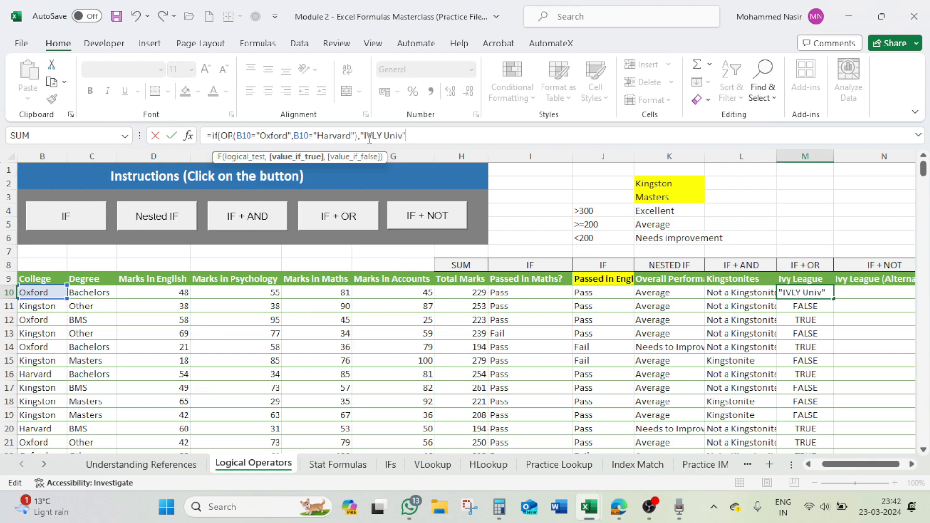
# - Set "Not ILU" as the value if false and enter the IF + OR formula in M10
pyautogui.write(',')
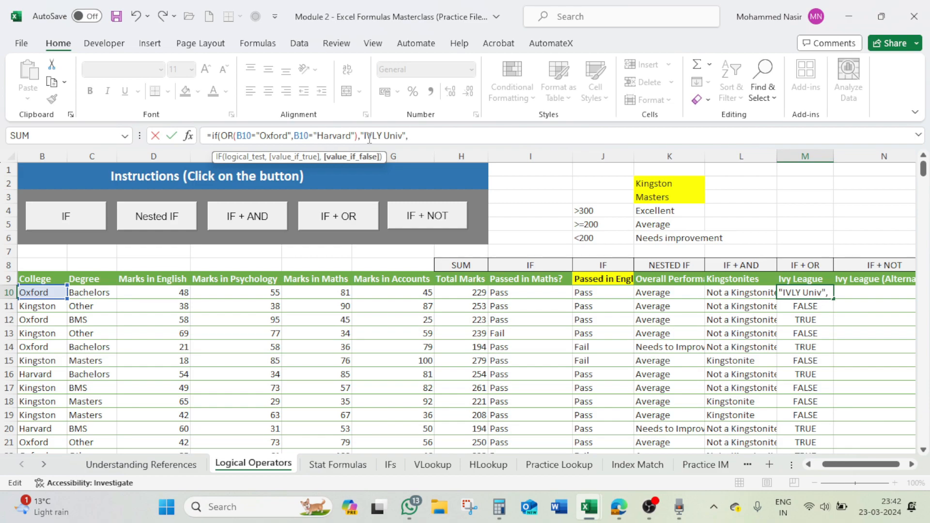
pyautogui.write('"Not ILU")')
pyautogui.press('Return')
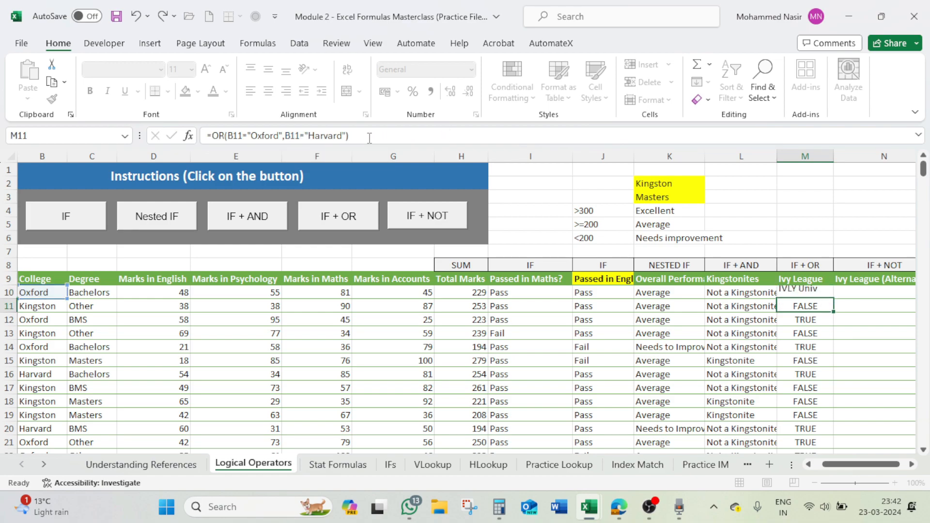
# - Fill the IF + OR formula from M10 down the Ivy League column and check the results in rows 11 to 14
pyautogui.click(790, 290)
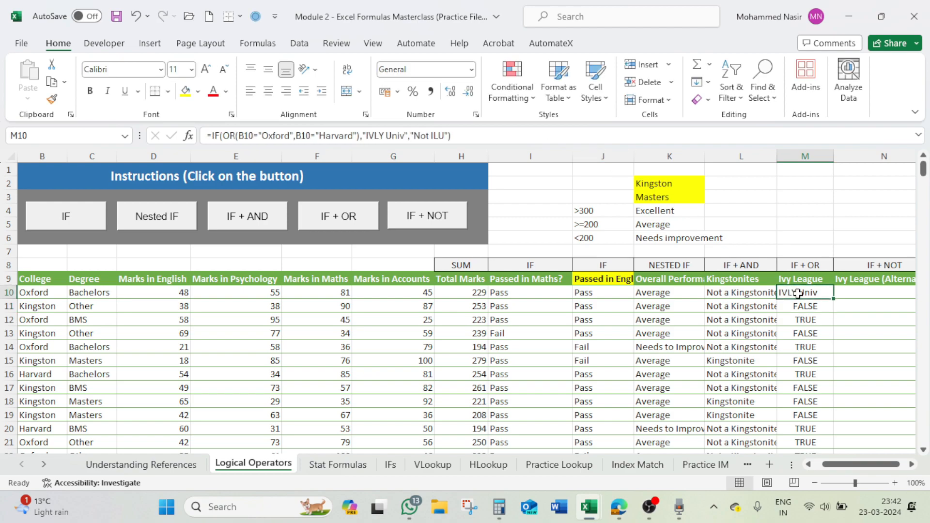
pyautogui.doubleClick(834, 298)
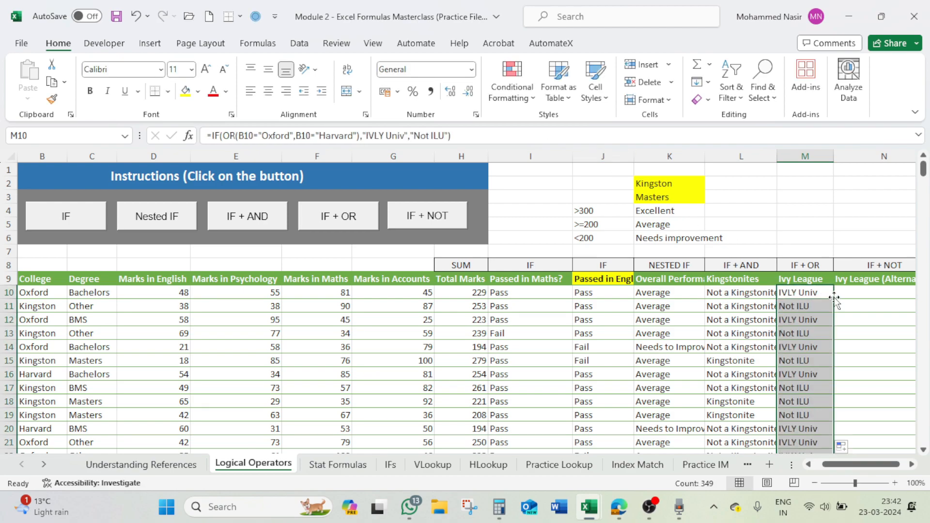
pyautogui.click(815, 306)
pyautogui.click(818, 320)
pyautogui.click(818, 334)
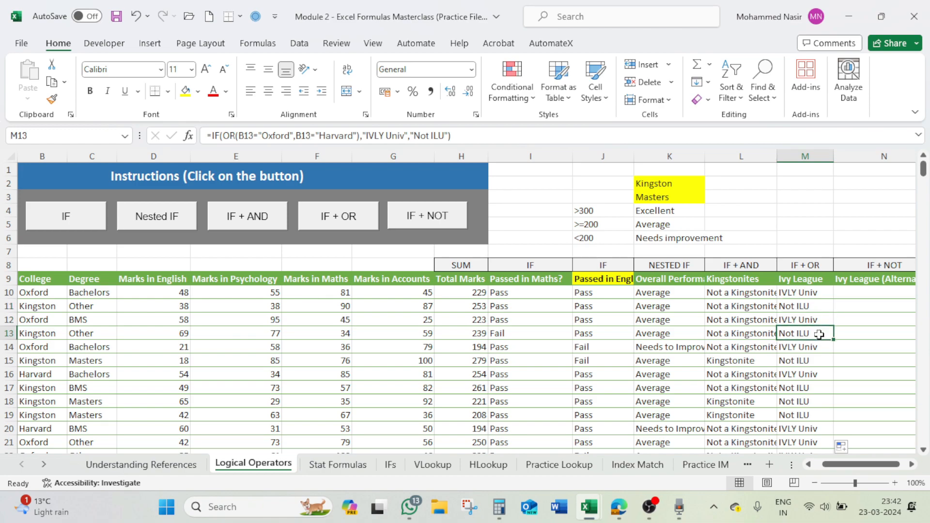
pyautogui.click(819, 348)
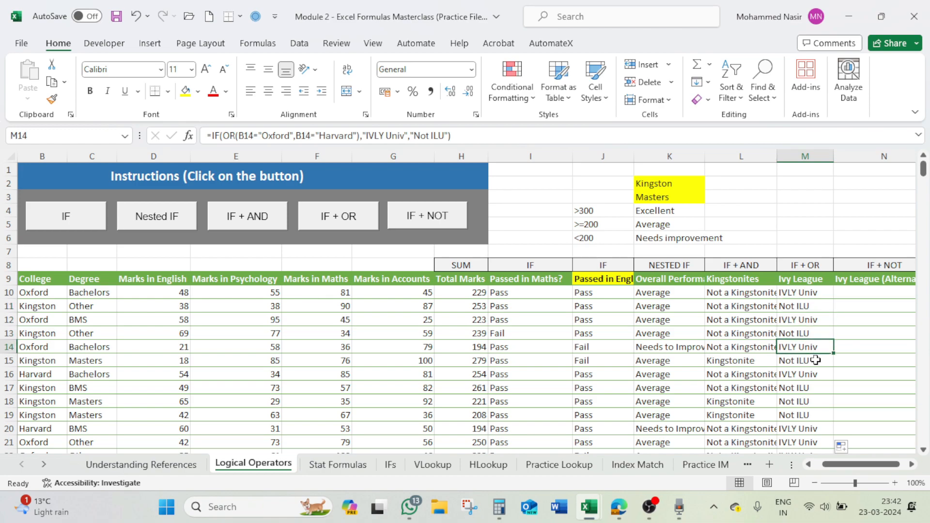
pyautogui.click(47, 349)
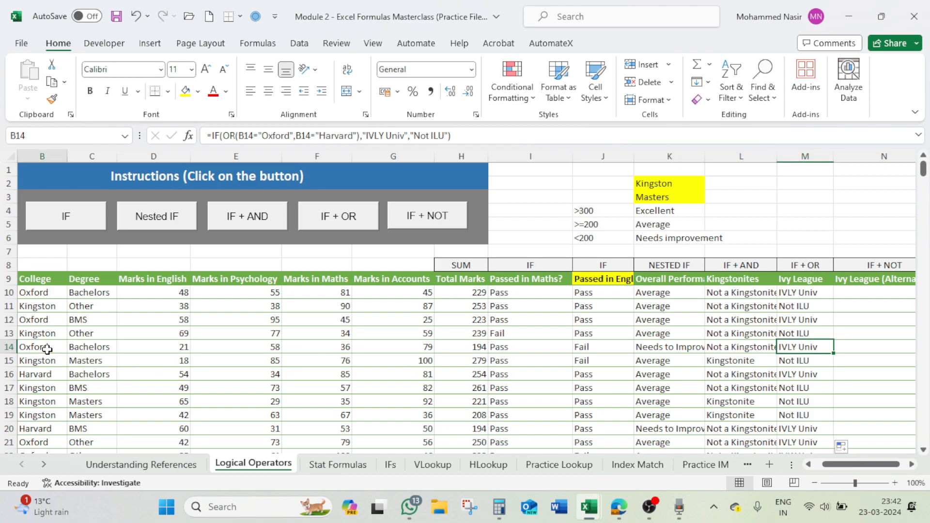
# - Read the IF + OR instructions and compare the Ivy League labels with the colleges in rows 10, 15 and 16
pyautogui.click(358, 216)
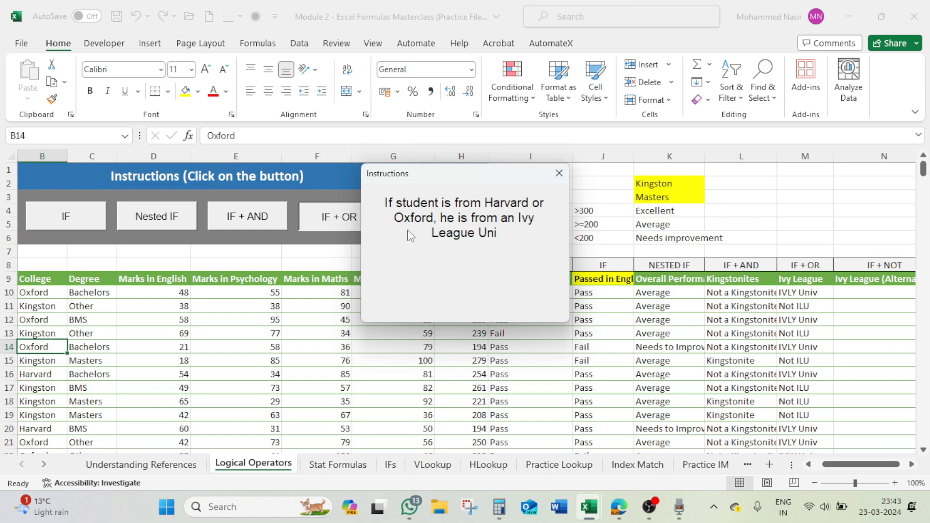
pyautogui.click(559, 173)
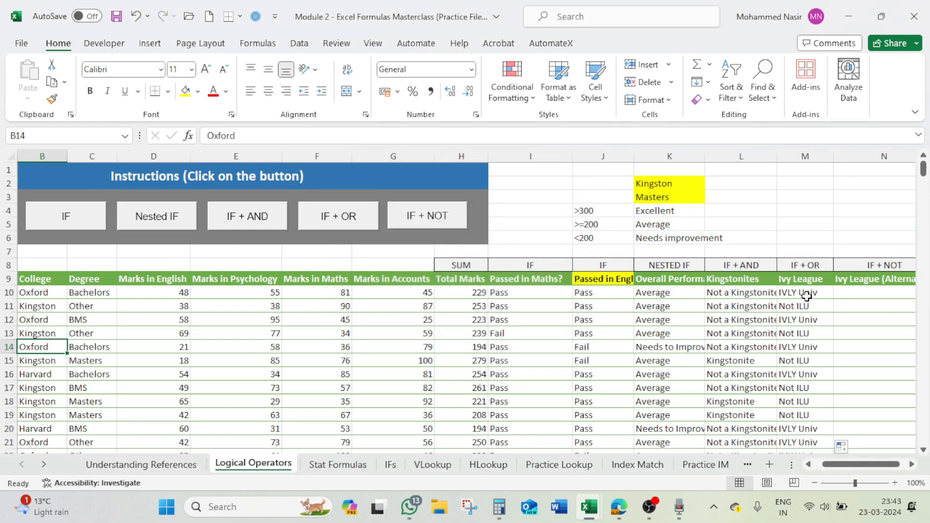
pyautogui.click(29, 293)
pyautogui.click(40, 376)
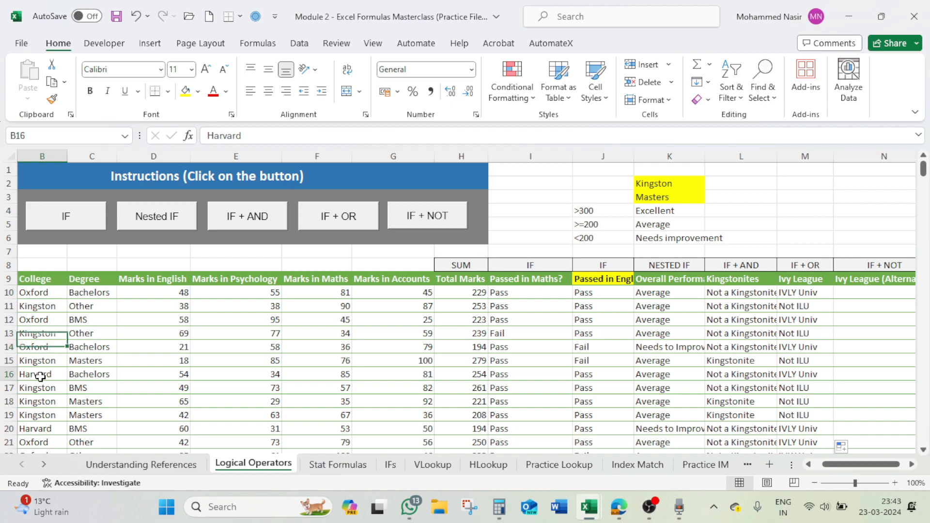
pyautogui.click(810, 375)
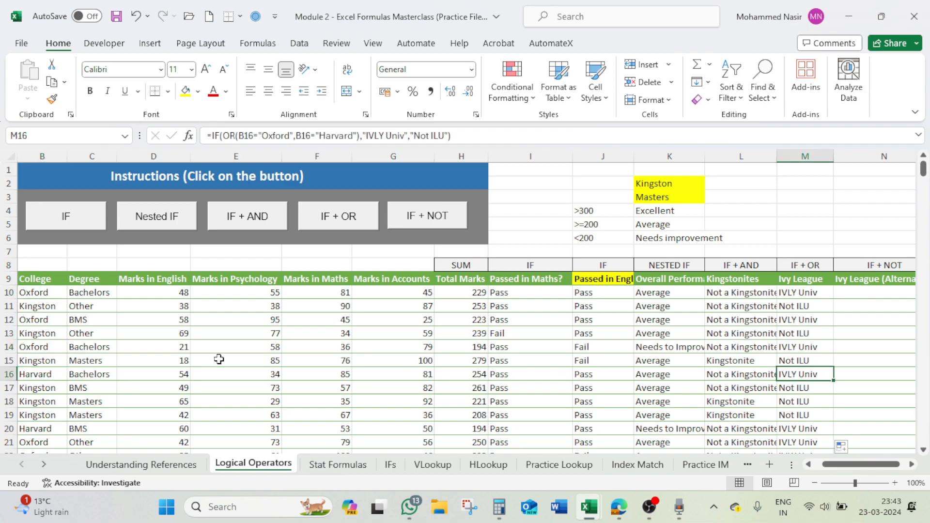
pyautogui.click(48, 360)
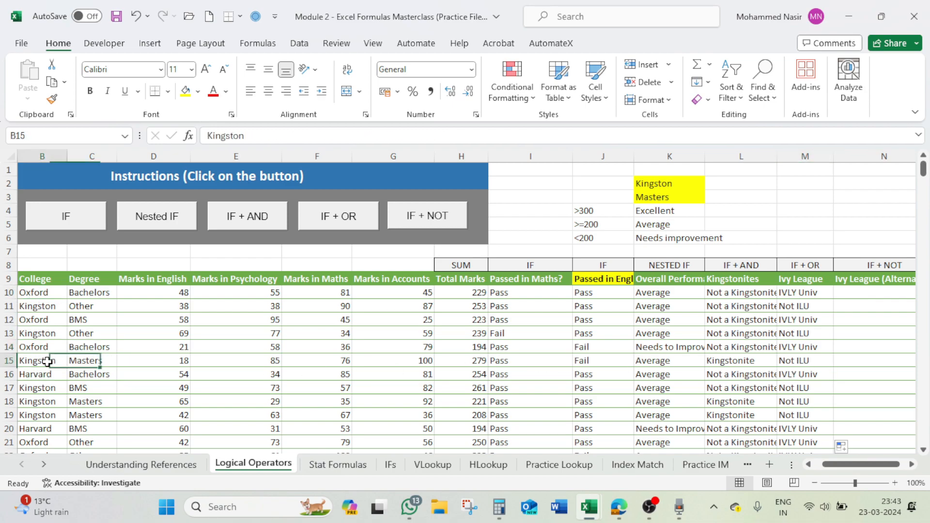
pyautogui.click(799, 363)
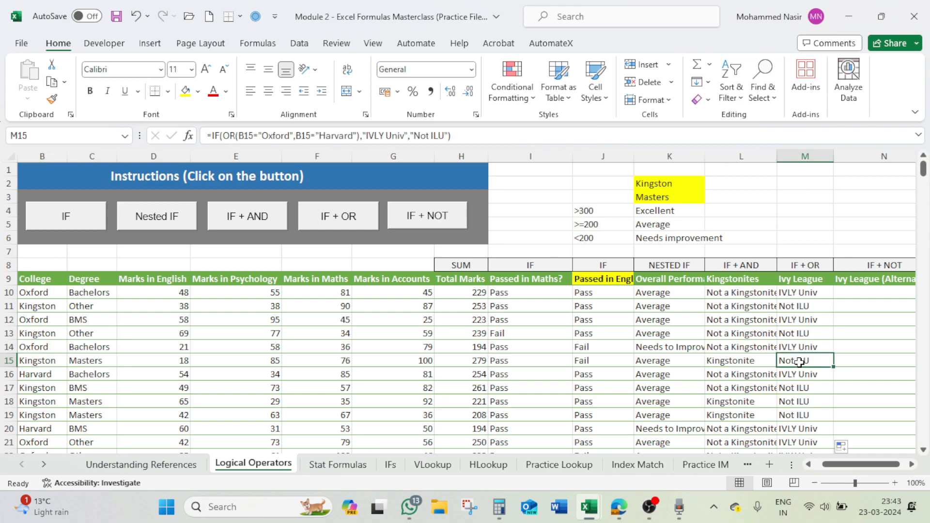
# - Clear all formulas in the Ivy League column from M10 down
pyautogui.click(812, 295)
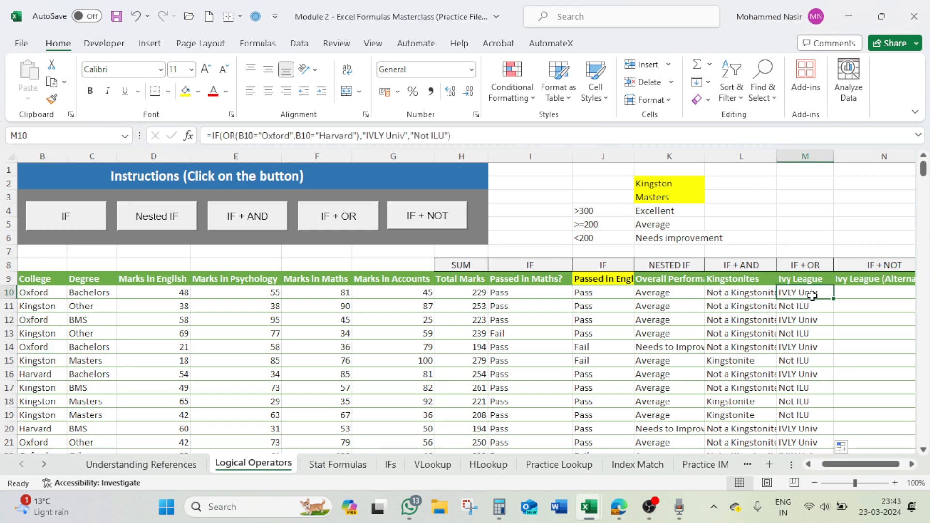
pyautogui.hotkey('ctrl', 'shift', 'Down')
pyautogui.press('Delete')
pyautogui.hotkey('ctrl', 'BackSpace')
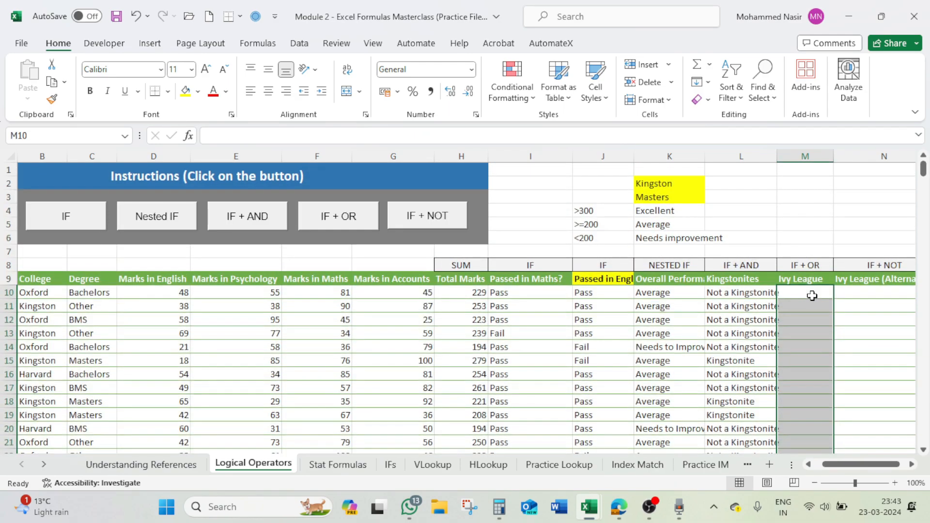
# - Start an IF formula in M10 with a nested OR whose first condition is B10="Orxford"
pyautogui.click(805, 292)
pyautogui.write('=')
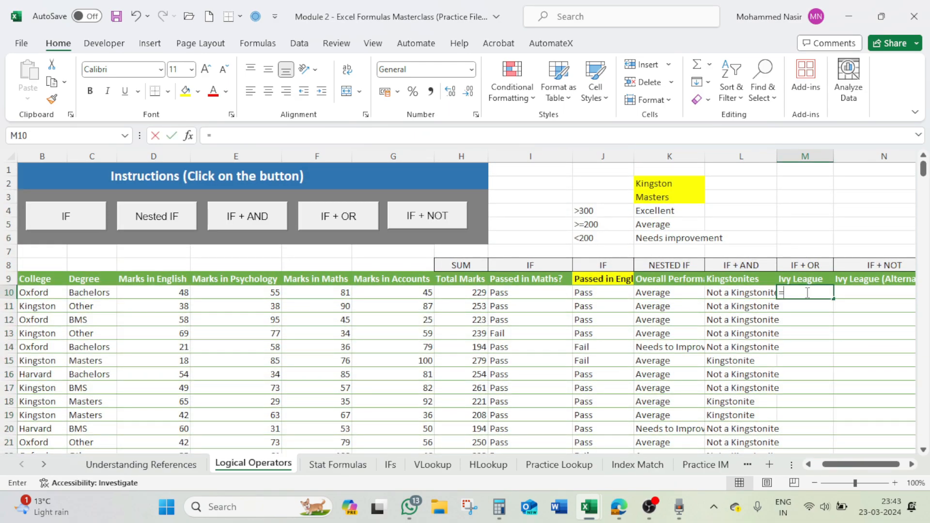
pyautogui.write('if')
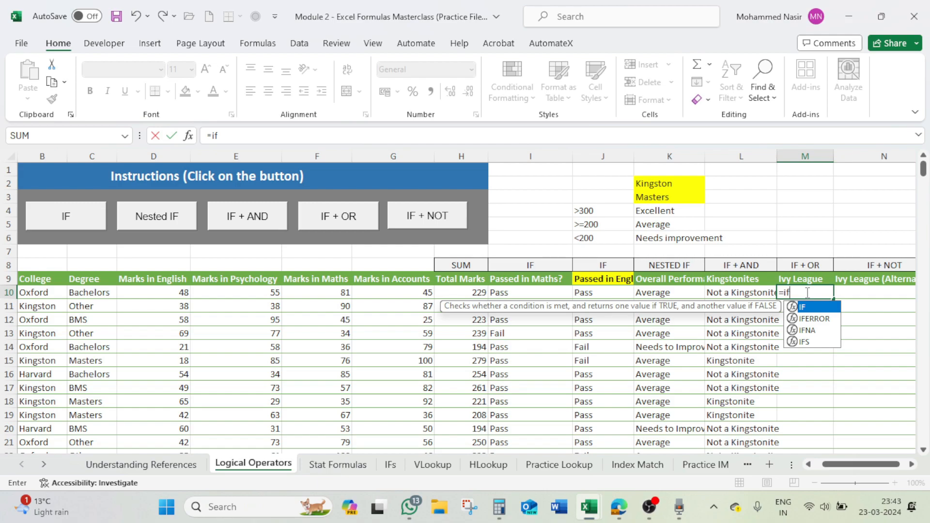
pyautogui.write('(or(')
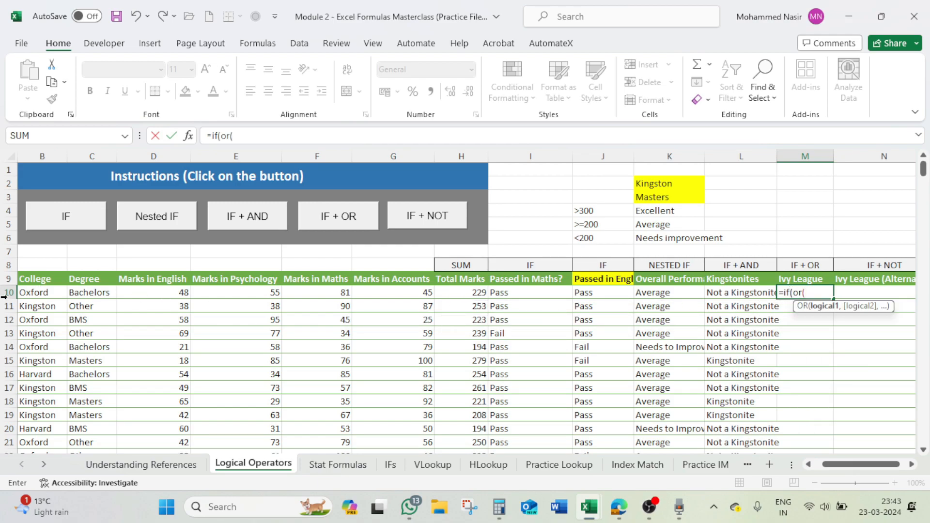
pyautogui.click(45, 292)
pyautogui.write('=')
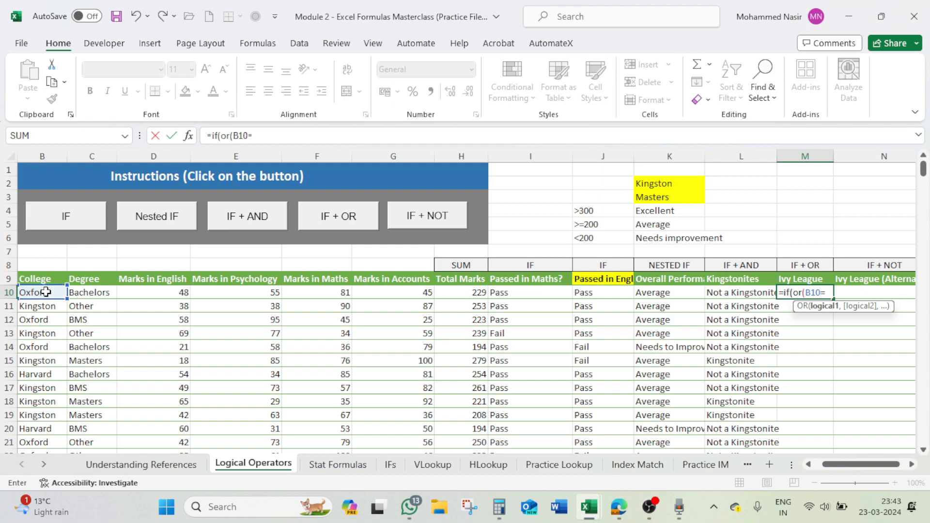
pyautogui.write('"Orxford')
pyautogui.write('",')
pyautogui.write('b1')
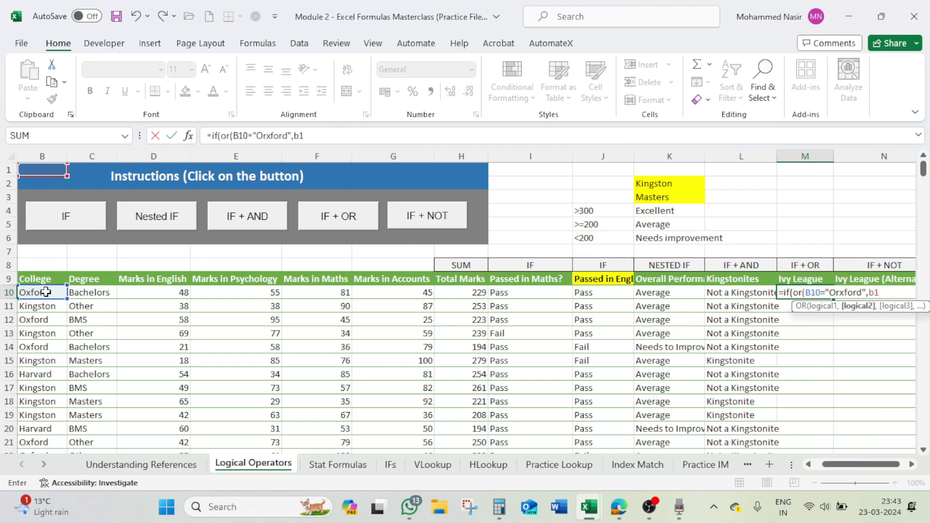
pyautogui.write('0="')
pyautogui.write('Harva')
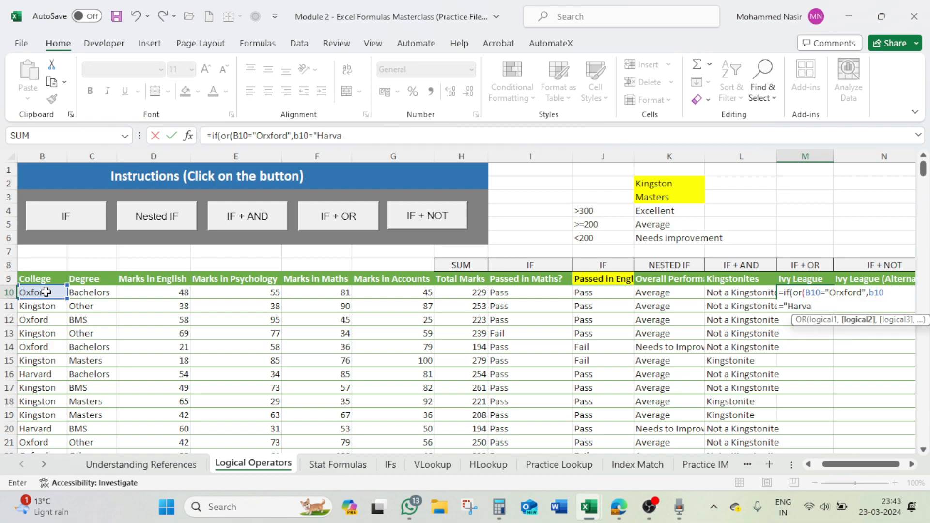
pyautogui.write('rd"),"L')
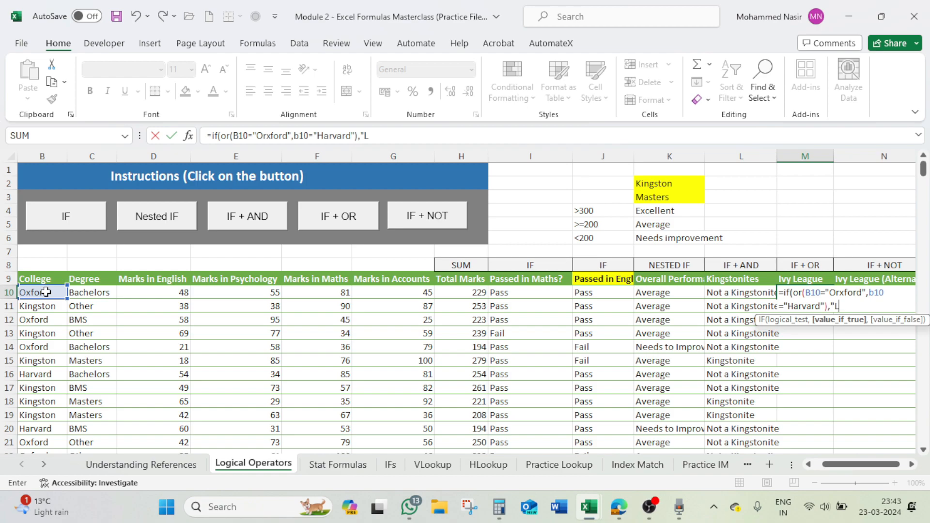
pyautogui.write('I')
pyautogui.write('V Univ')
pyautogui.write(',"')
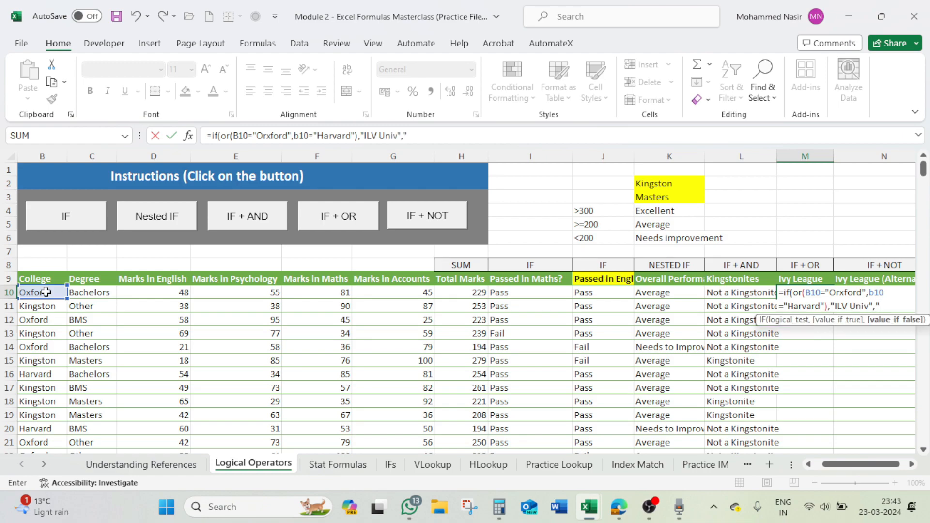
pyautogui.write('n')
# - Set "Not IVL Univ" as the value if false and enter the formula in M10
pyautogui.press('BackSpace')
pyautogui.write('Not IVL')
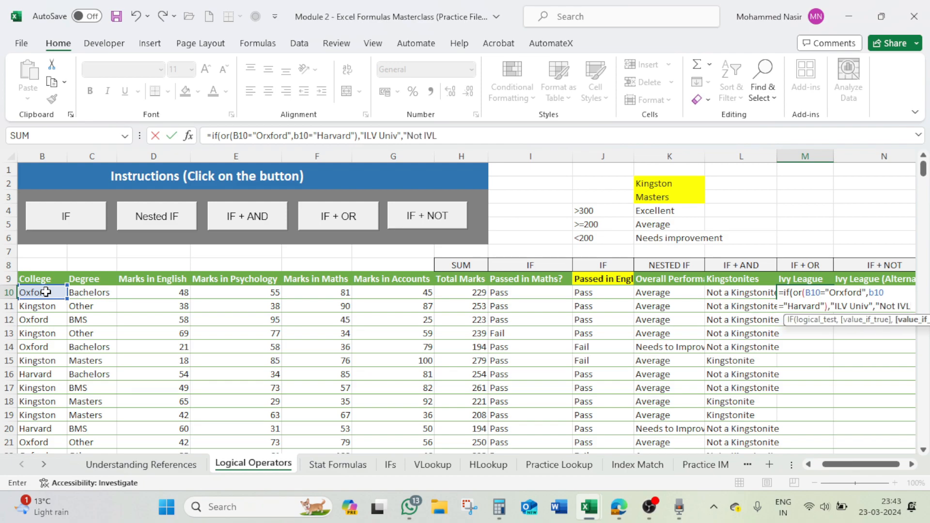
pyautogui.write(' Univ')
pyautogui.write('")')
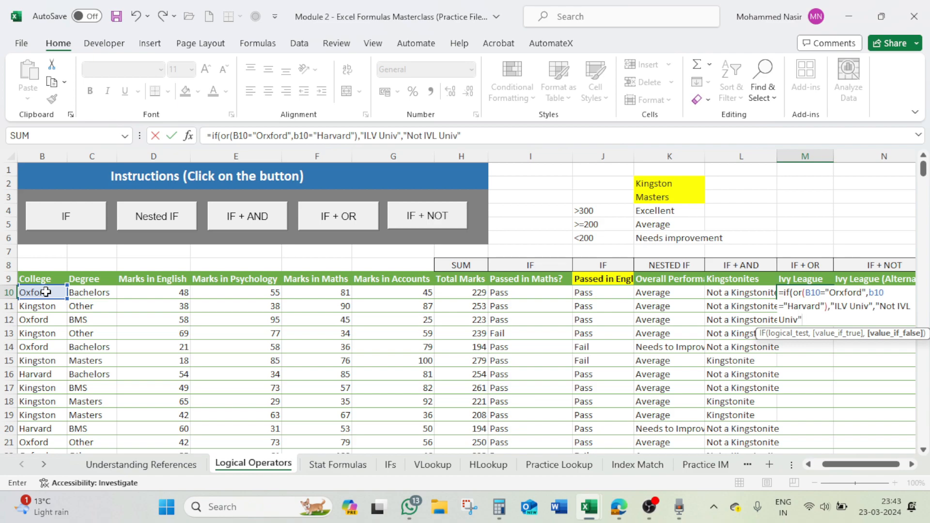
pyautogui.press('Return')
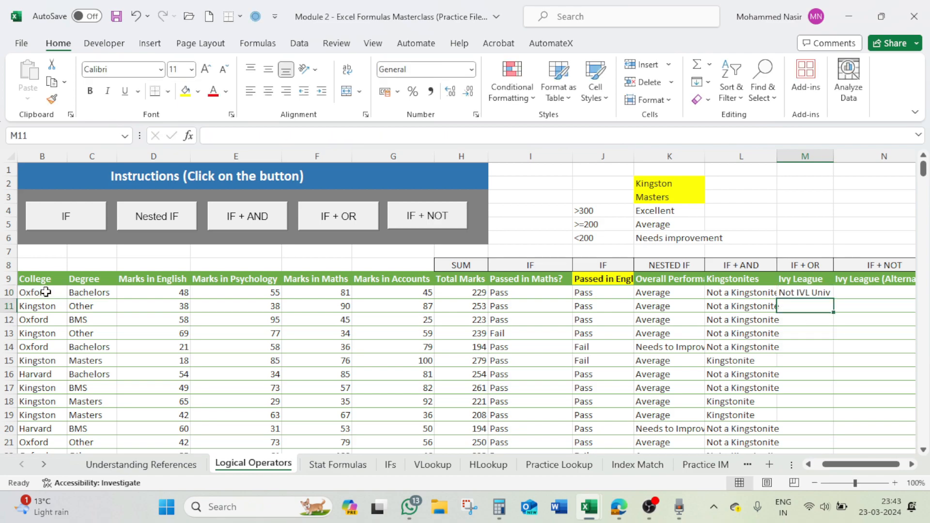
# - Correct the misspelled college name in the first OR condition of the M10 formula to "Oxford"
pyautogui.click(804, 292)
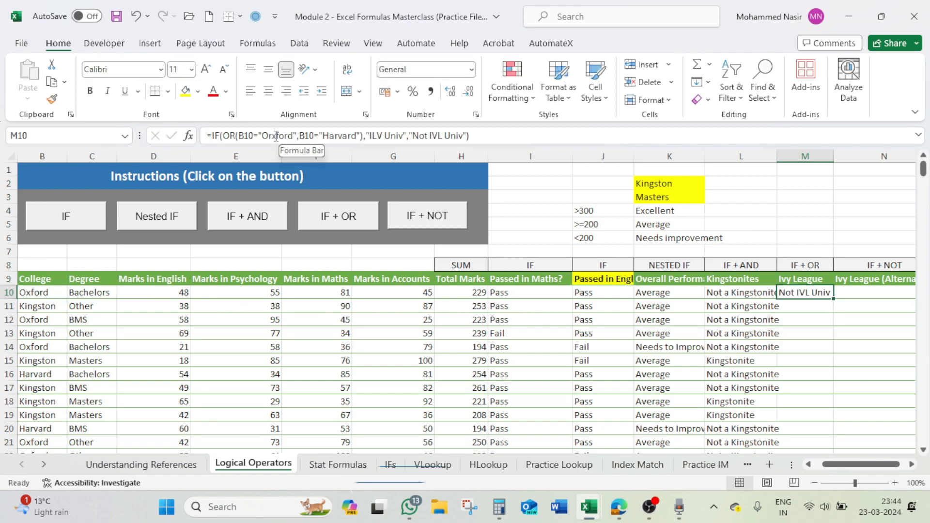
pyautogui.click(278, 140)
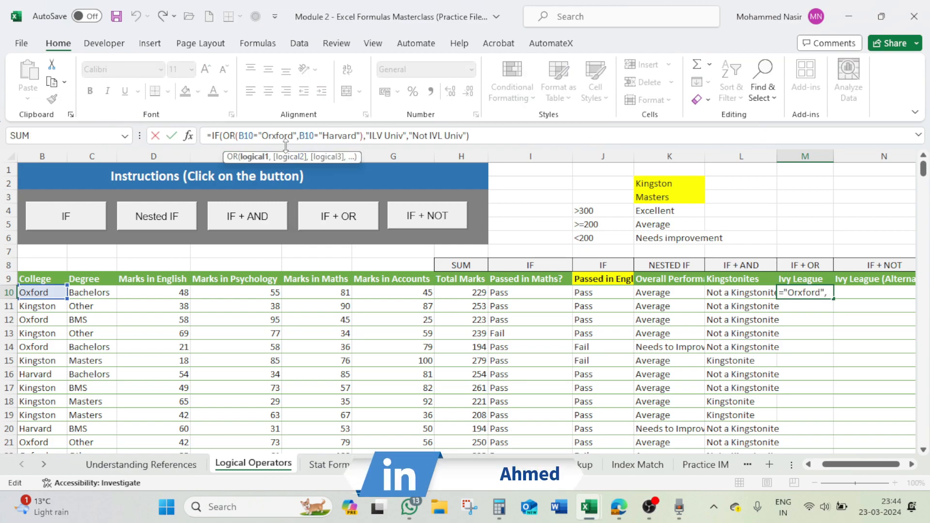
pyautogui.press('BackSpace')
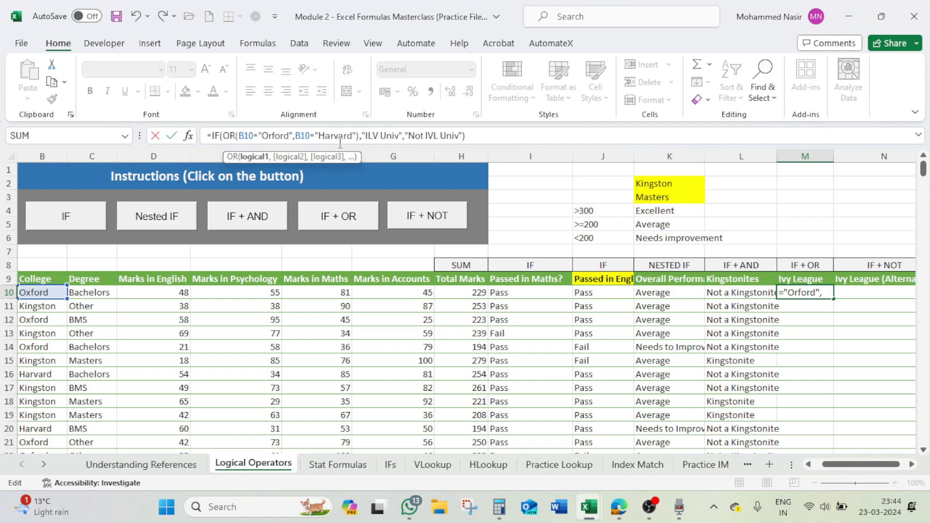
pyautogui.press('BackSpace')
pyautogui.write('x')
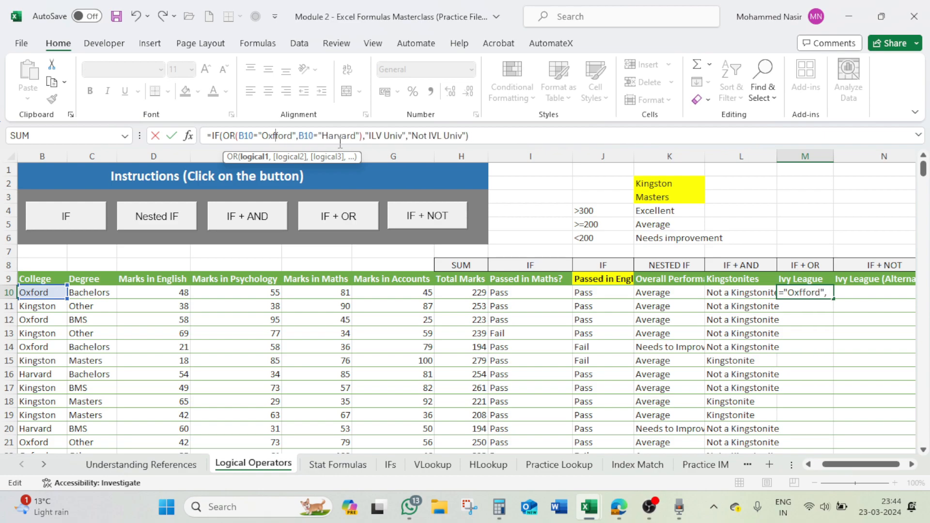
pyautogui.press('BackSpace')
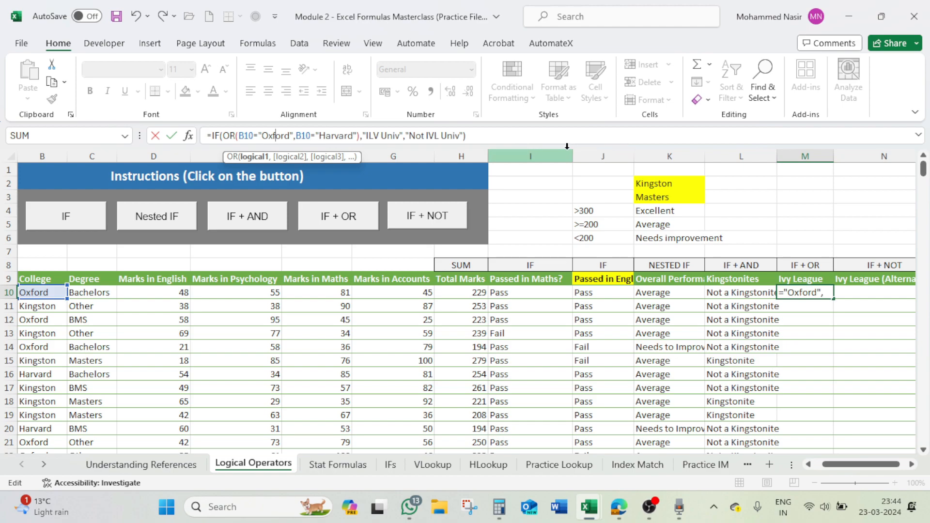
pyautogui.press('Return')
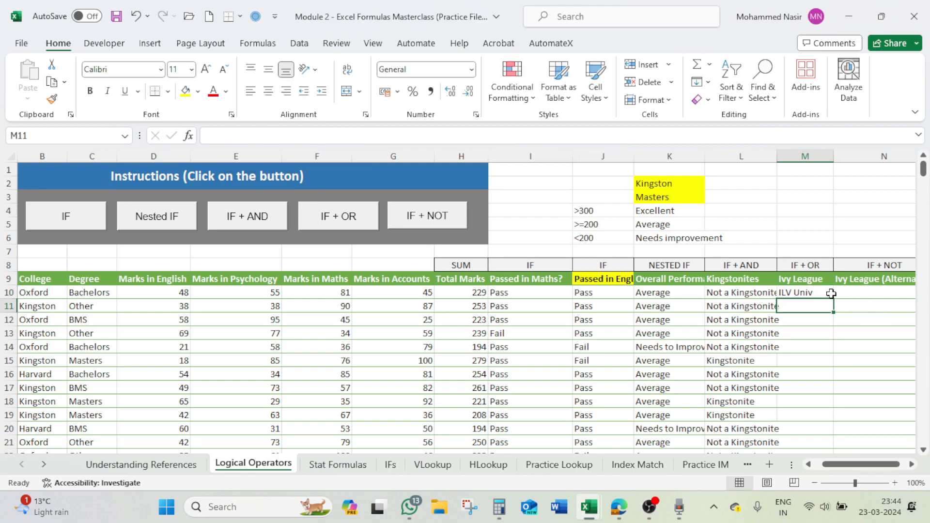
# - Fill the M10 formula down the Ivy League column and check the copied formulas in M11 to M13
pyautogui.click(832, 293)
pyautogui.doubleClick(834, 299)
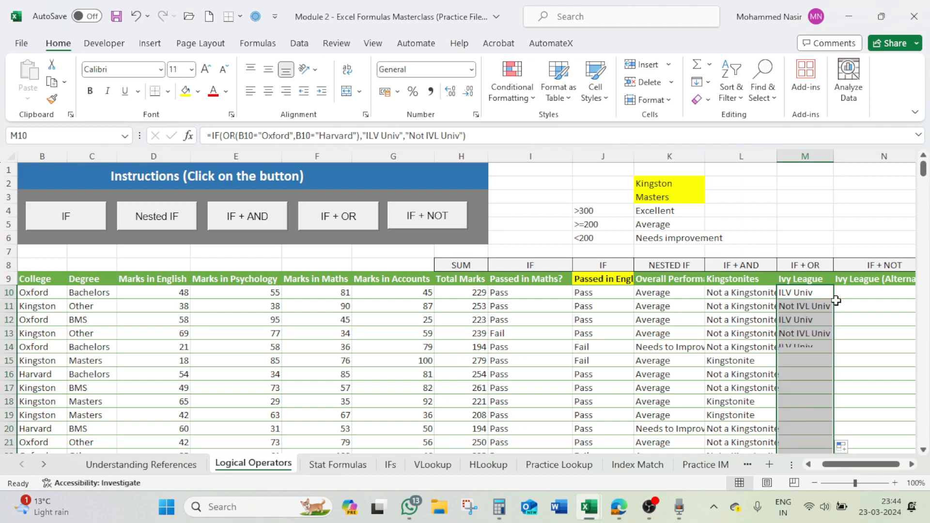
pyautogui.click(821, 305)
pyautogui.click(813, 318)
pyautogui.click(818, 334)
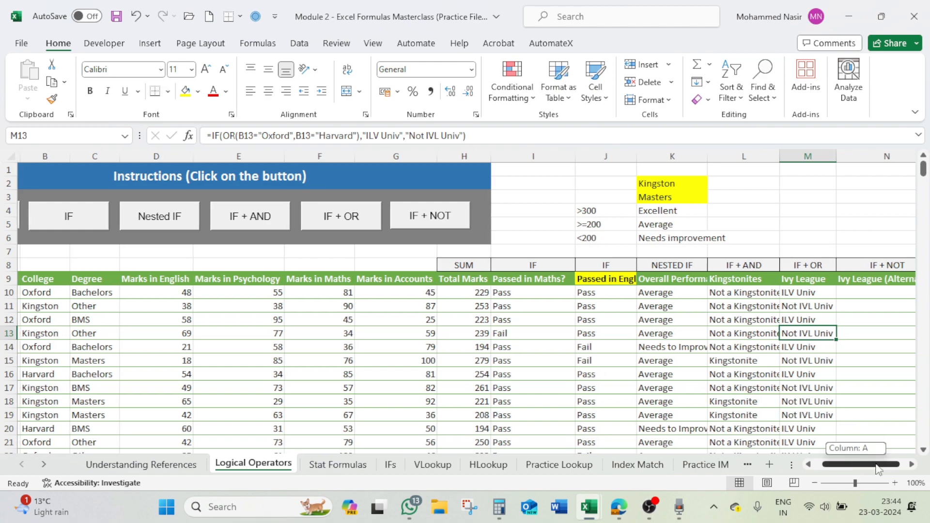
# - Enter 1 and 2 in P9 and P10 and extend the number series down to P19
pyautogui.click(911, 464)
pyautogui.click(913, 465)
pyautogui.click(913, 464)
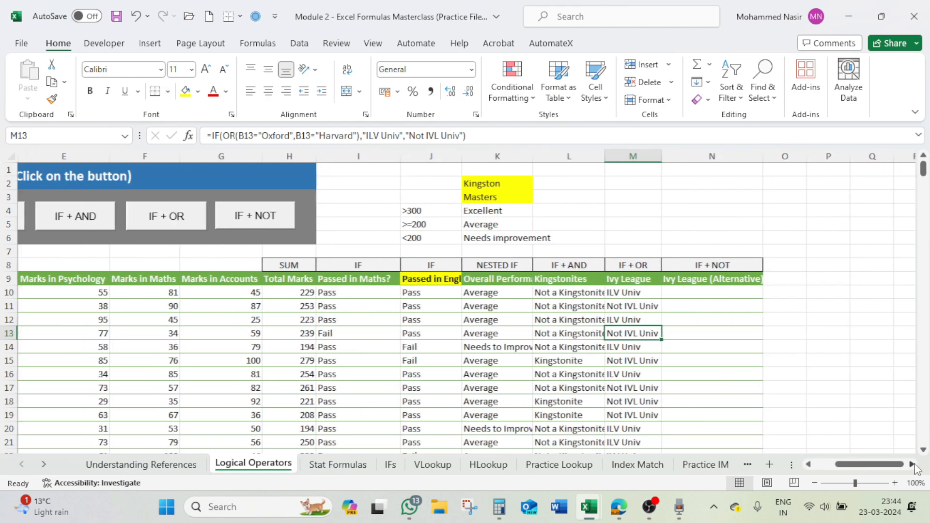
pyautogui.click(912, 464)
pyautogui.click(632, 266)
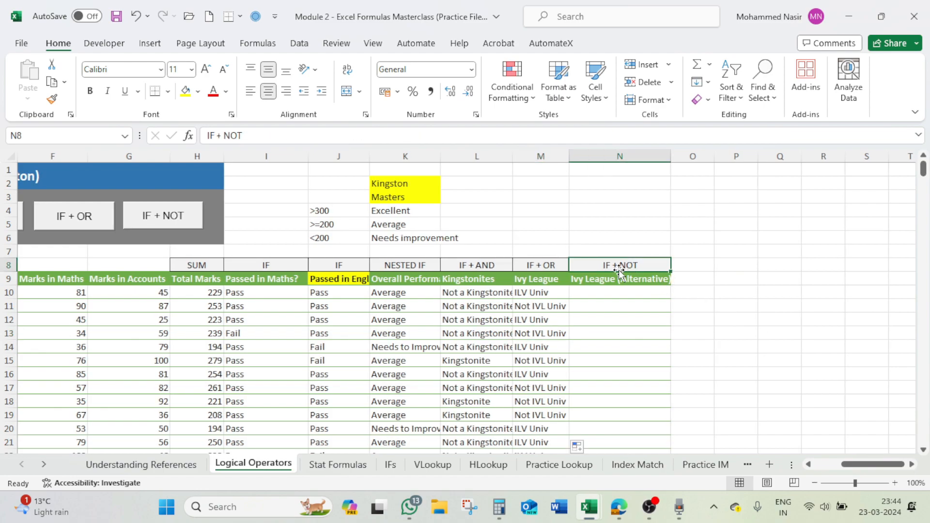
pyautogui.click(740, 281)
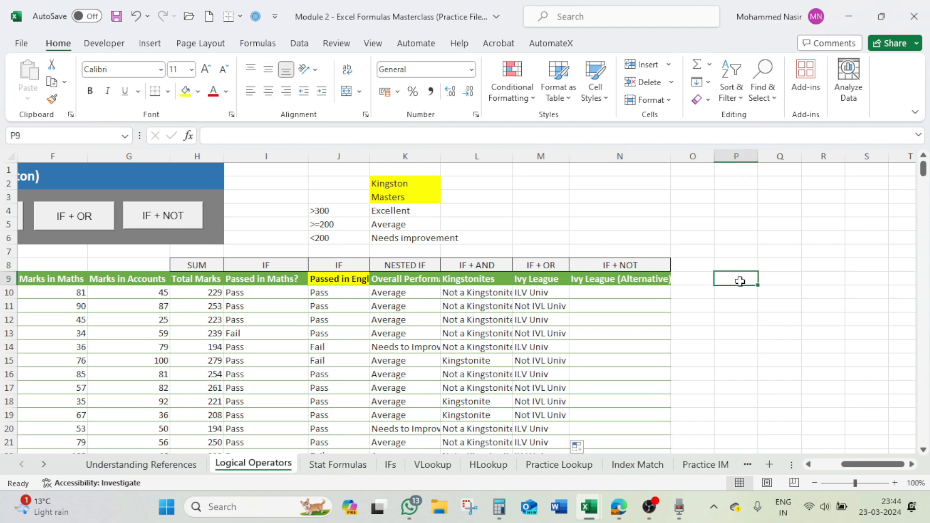
pyautogui.write('1')
pyautogui.press('Return')
pyautogui.write('2')
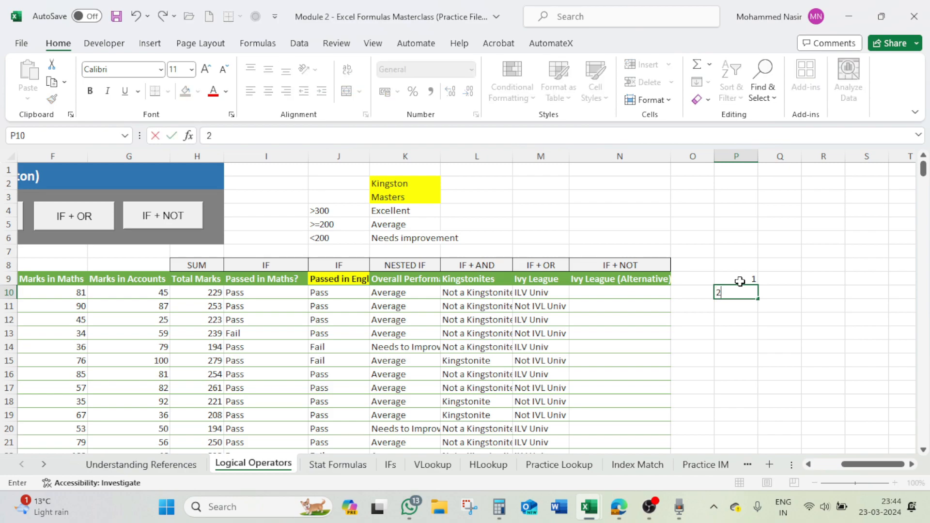
pyautogui.press('Return')
pyautogui.moveTo(740, 281); pyautogui.dragTo(761, 410)
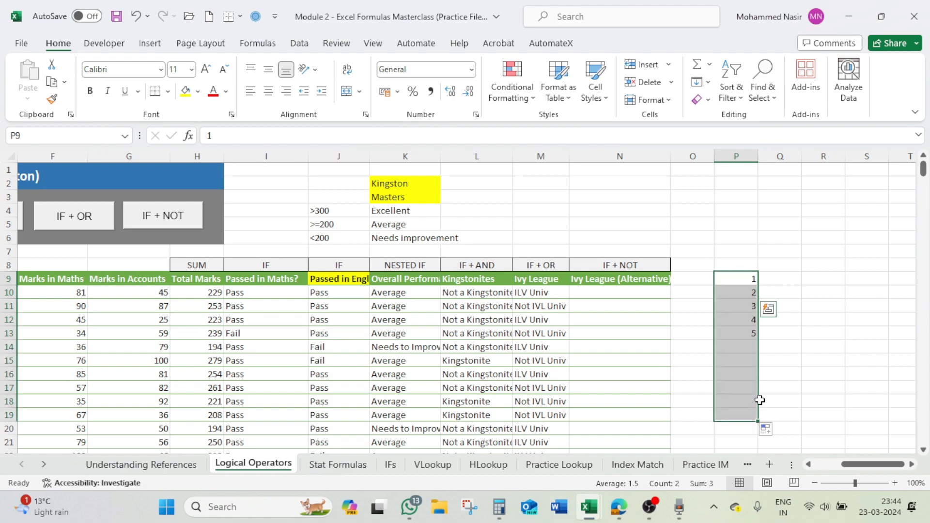
# - Replace the number in P9 with the formula =SEQUENCE(20)
pyautogui.click(746, 283)
pyautogui.write('=')
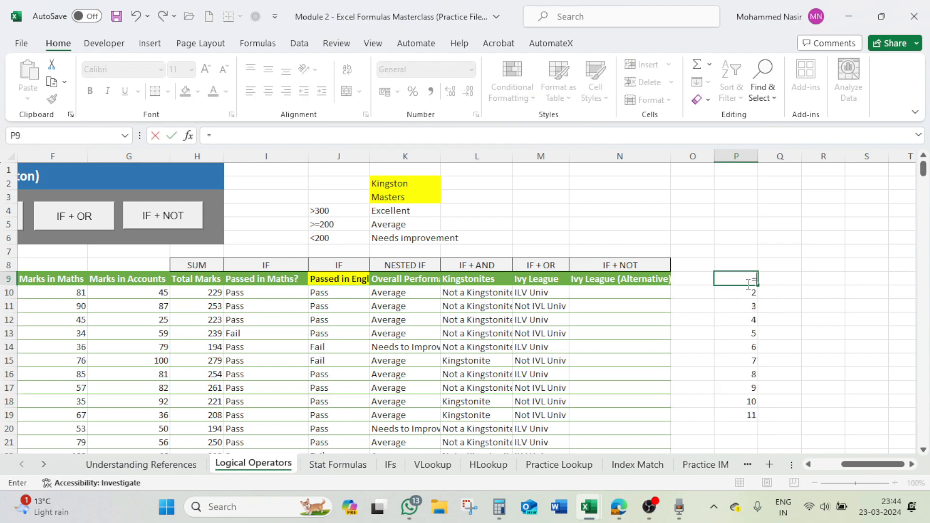
pyautogui.write('seque')
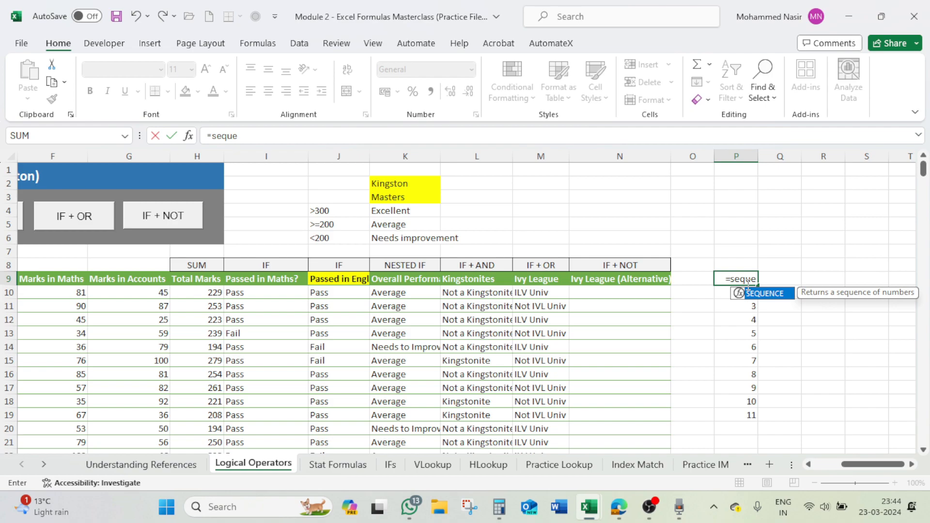
pyautogui.press('Tab')
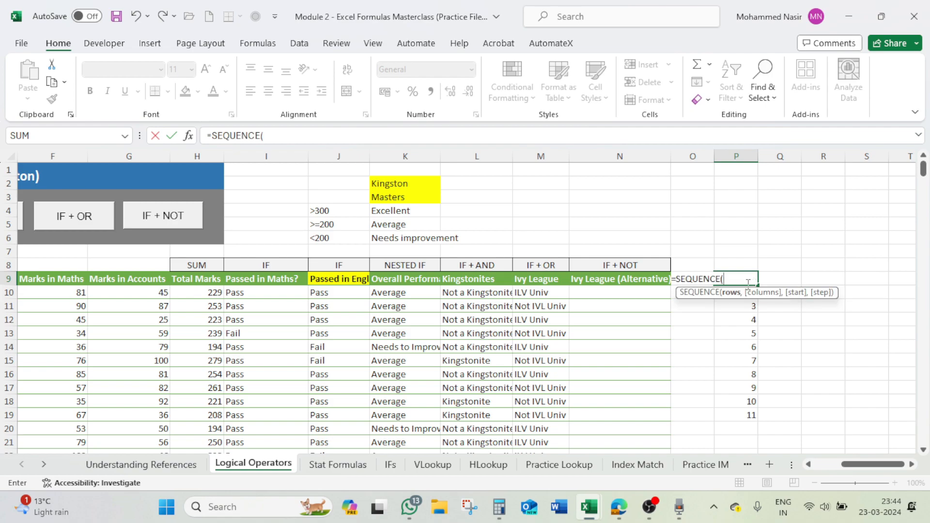
pyautogui.write('20)')
pyautogui.press('Return')
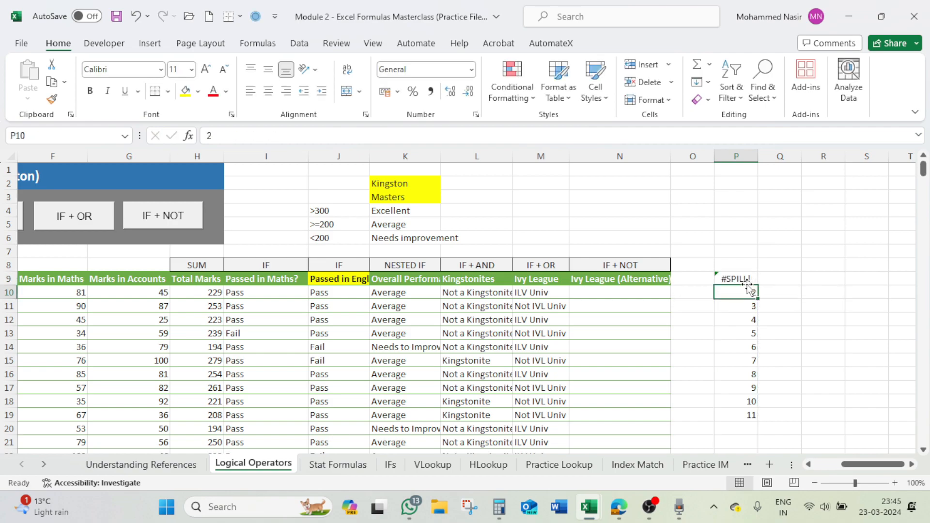
# - Clear the manually filled numbers in P10:P19 and check the SEQUENCE results down to P28
pyautogui.keyDown('shift'); pyautogui.click(750, 417); pyautogui.keyUp('shift')
pyautogui.press('Delete')
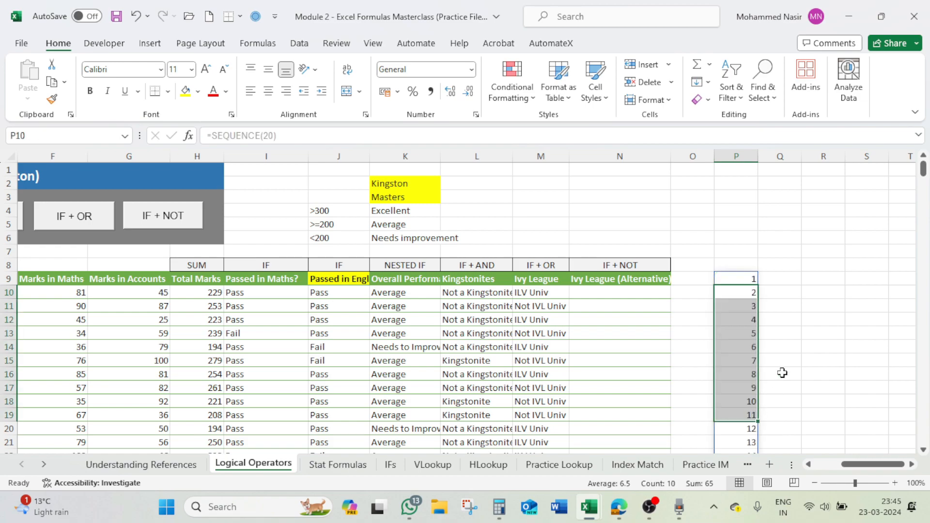
pyautogui.scroll(-2, 781, 376)
pyautogui.scroll(-3, 779, 413)
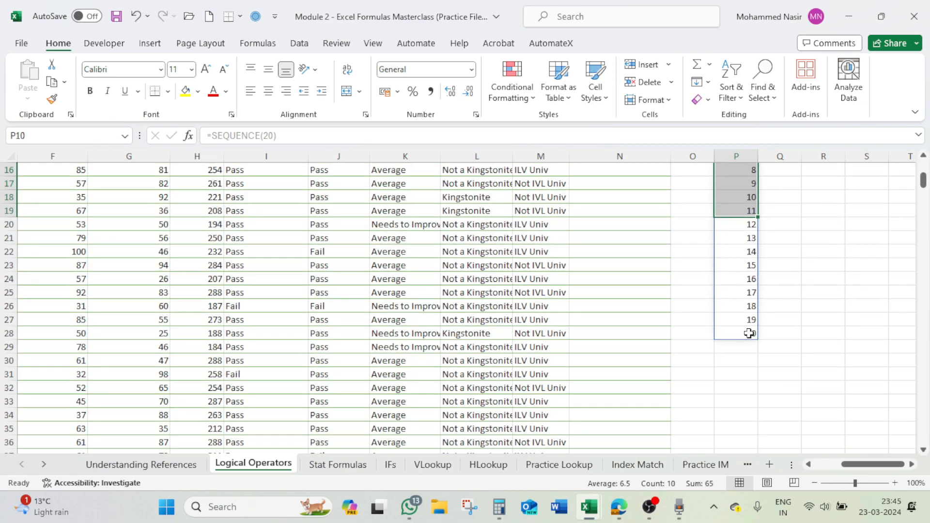
pyautogui.click(750, 332)
pyautogui.scroll(5, 817, 349)
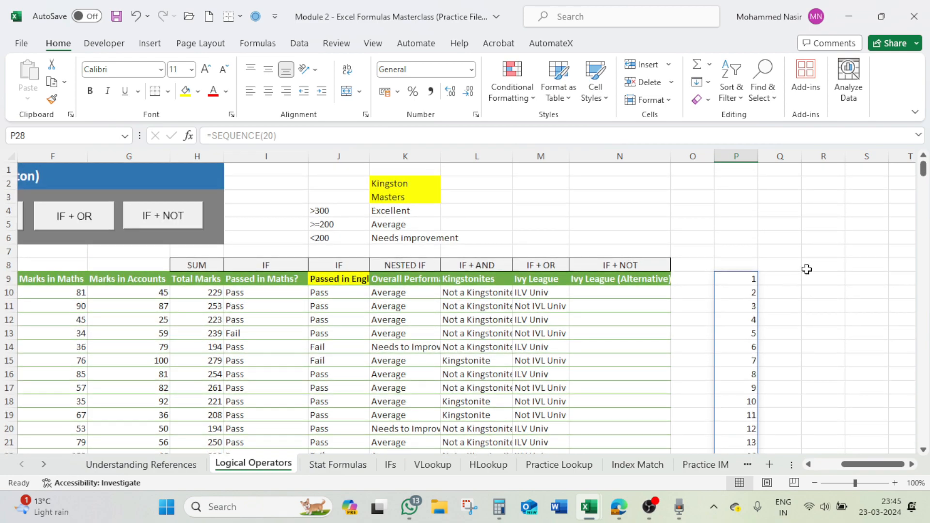
# - Enter the headings OR in R8 and NOT in S8
pyautogui.click(813, 268)
pyautogui.write('OR')
pyautogui.press('Tab')
pyautogui.write('NOT')
pyautogui.press('Return')
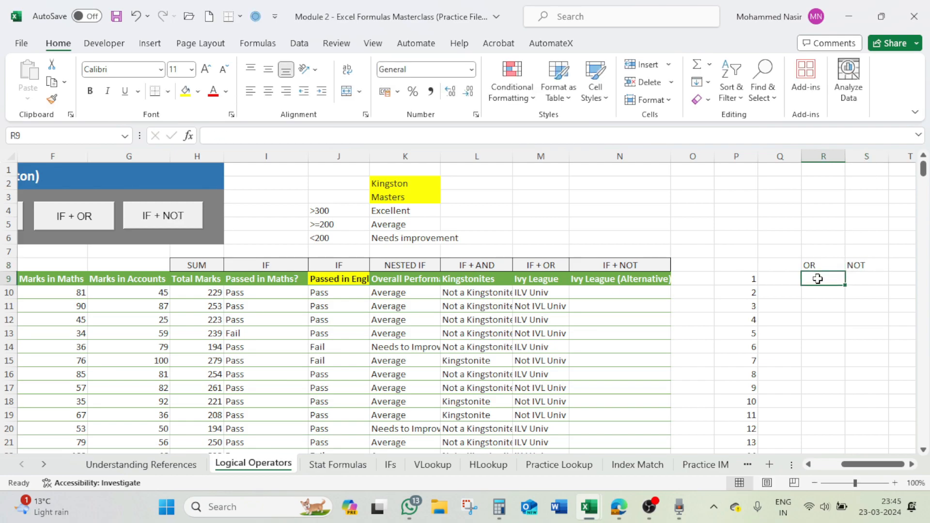
pyautogui.click(751, 282)
pyautogui.scroll(-6, 758, 286)
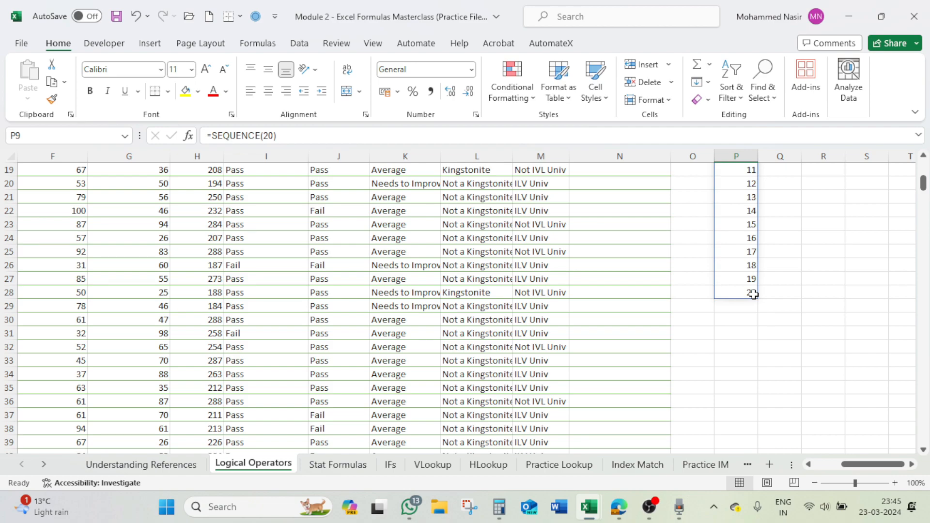
pyautogui.scroll(2, 754, 295)
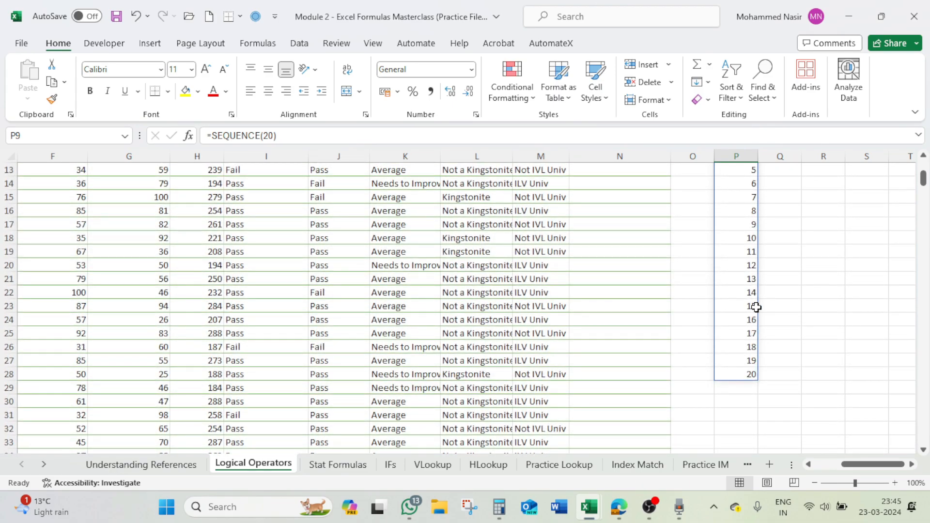
pyautogui.scroll(2, 757, 308)
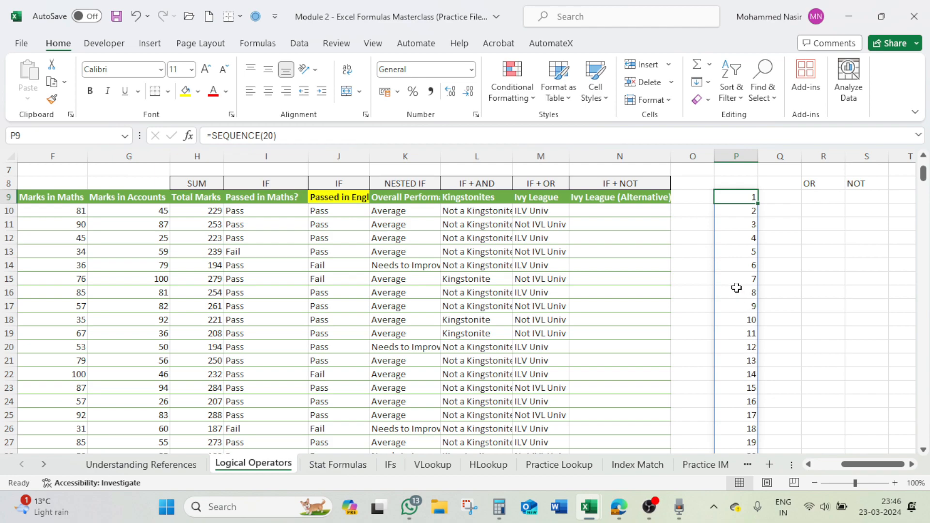
# - Read the IF + NOT instructions for the Ivy League (Alternative) column and close them
pyautogui.click(633, 210)
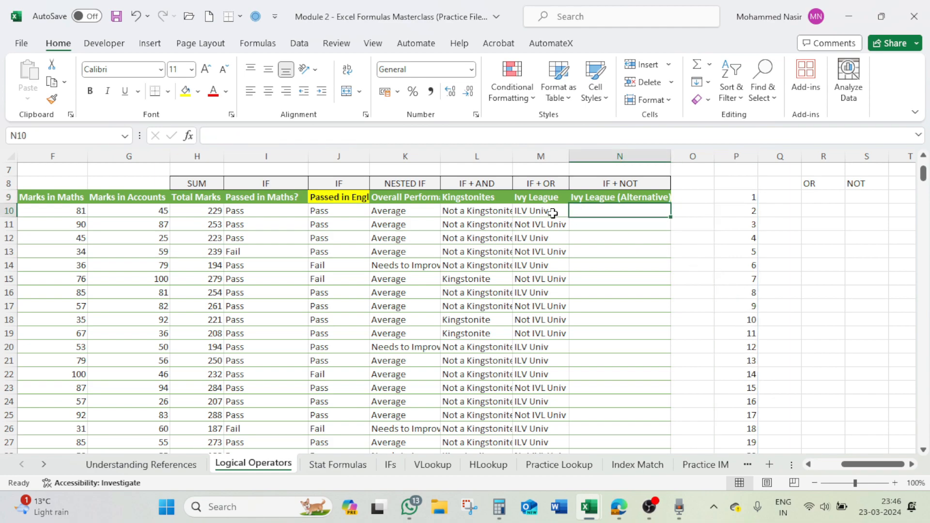
pyautogui.moveTo(860, 464); pyautogui.dragTo(799, 464)
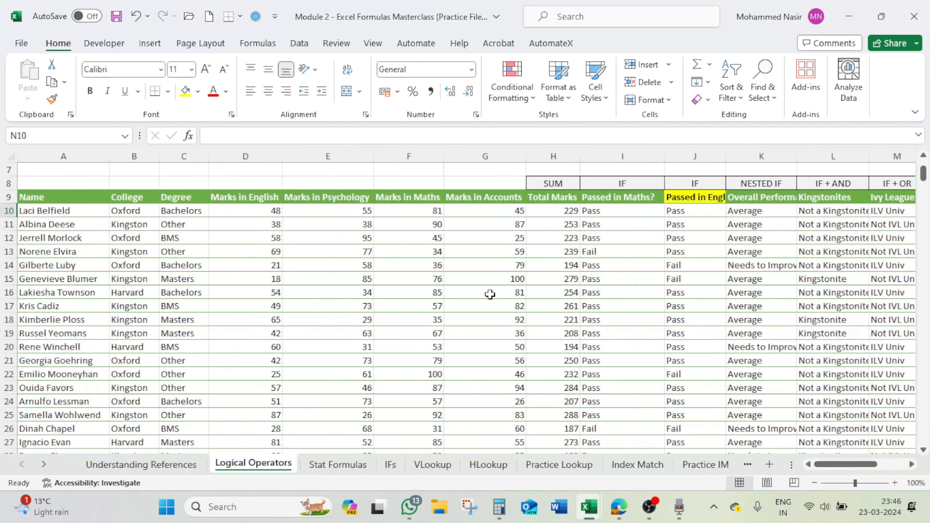
pyautogui.scroll(2, 506, 276)
pyautogui.click(507, 219)
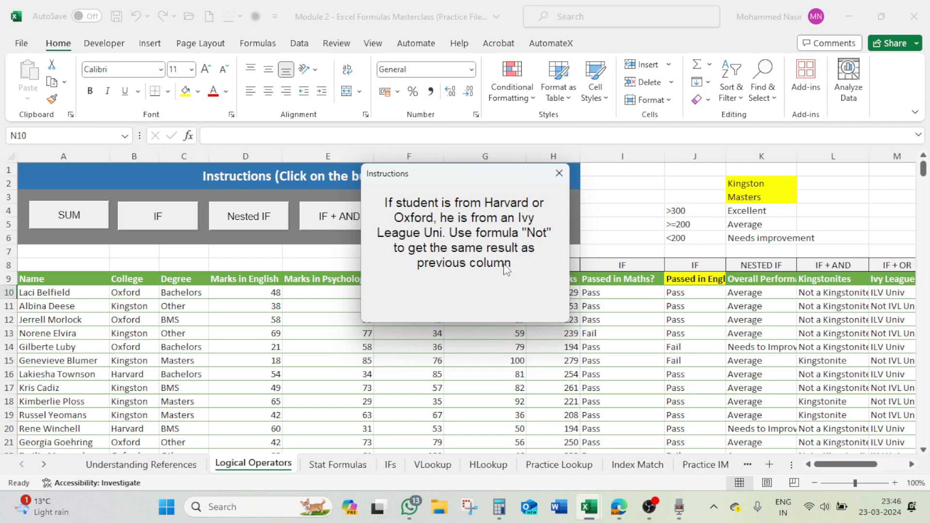
pyautogui.click(559, 173)
# - Review the IF + OR formula in M10 and examine which universities occur in the College column
pyautogui.moveTo(813, 463); pyautogui.dragTo(837, 463)
pyautogui.click(653, 294)
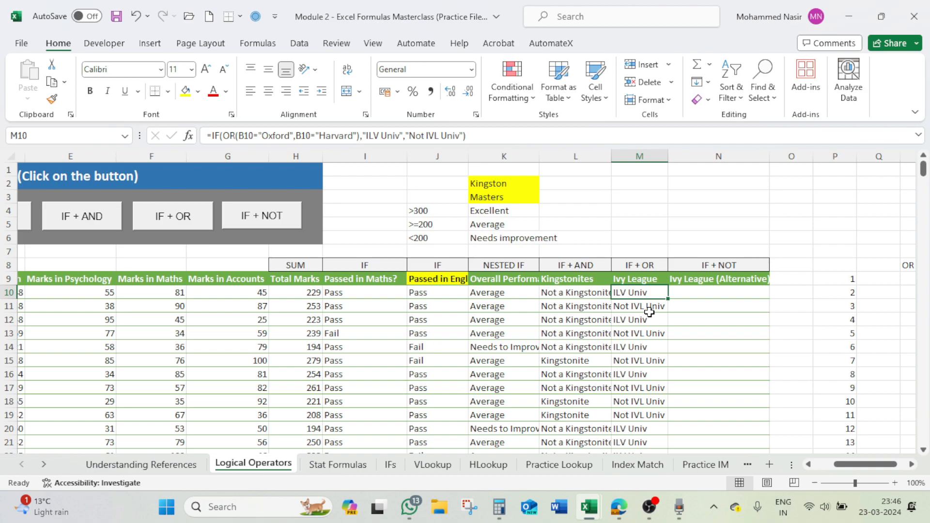
pyautogui.click(716, 292)
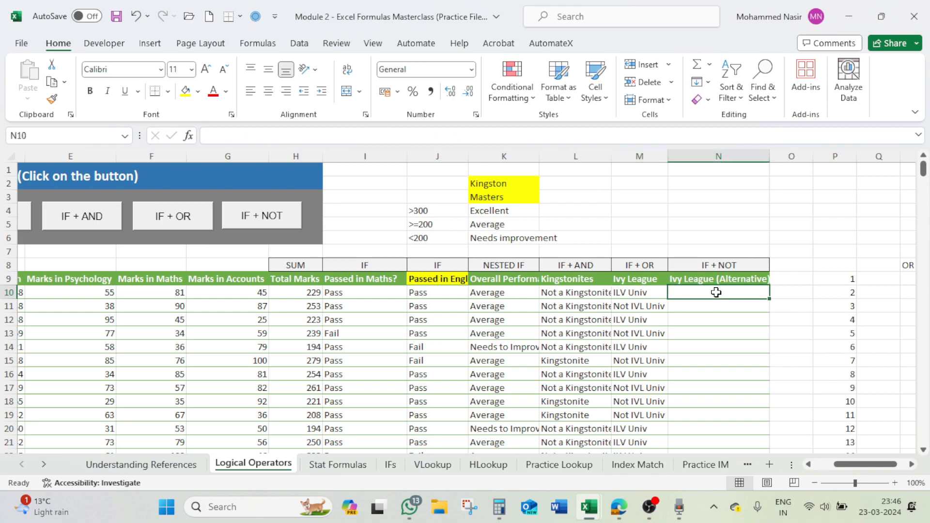
pyautogui.moveTo(834, 465); pyautogui.dragTo(799, 470)
pyautogui.click(138, 294)
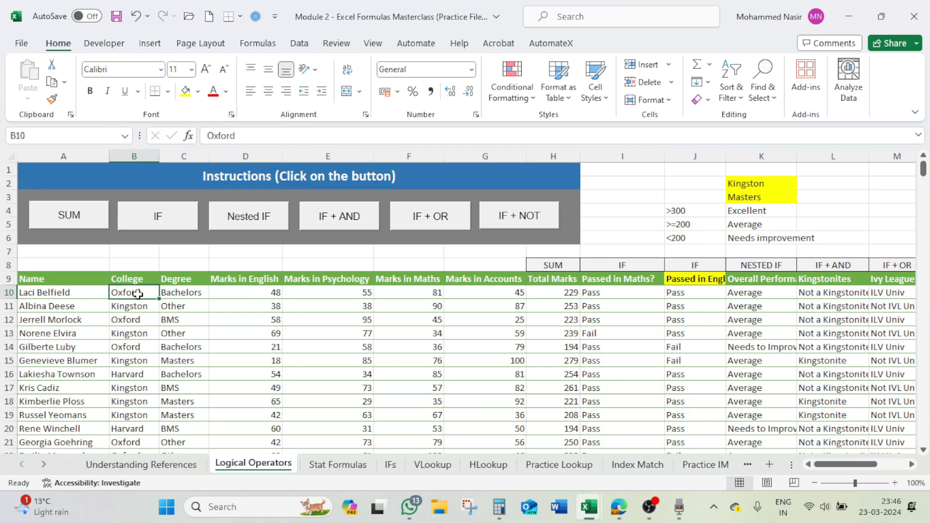
pyautogui.click(142, 309)
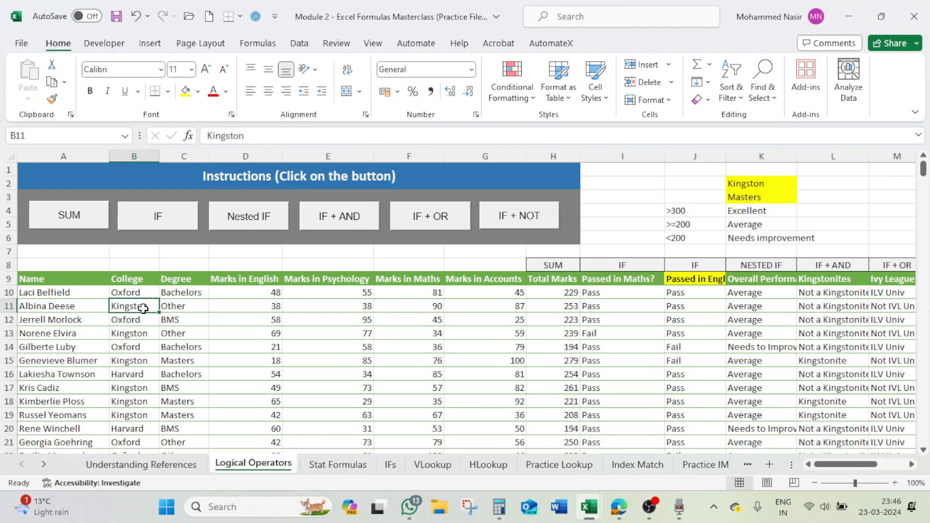
pyautogui.click(148, 362)
pyautogui.click(147, 375)
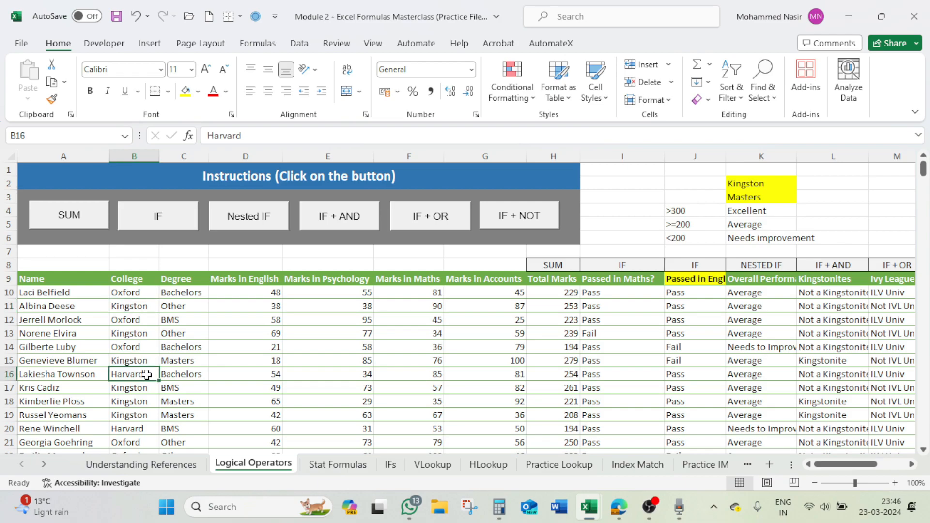
pyautogui.scroll(-4, 140, 397)
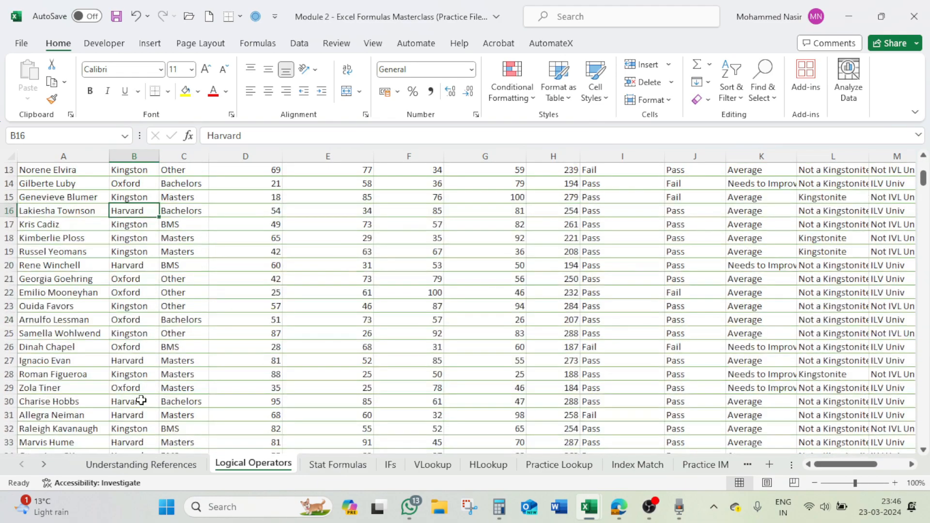
pyautogui.scroll(4, 141, 400)
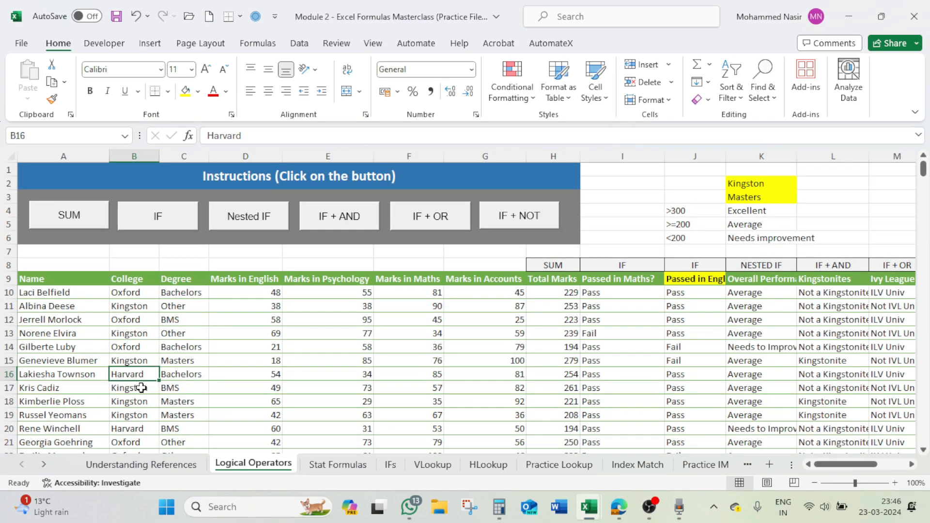
pyautogui.click(141, 293)
pyautogui.click(141, 307)
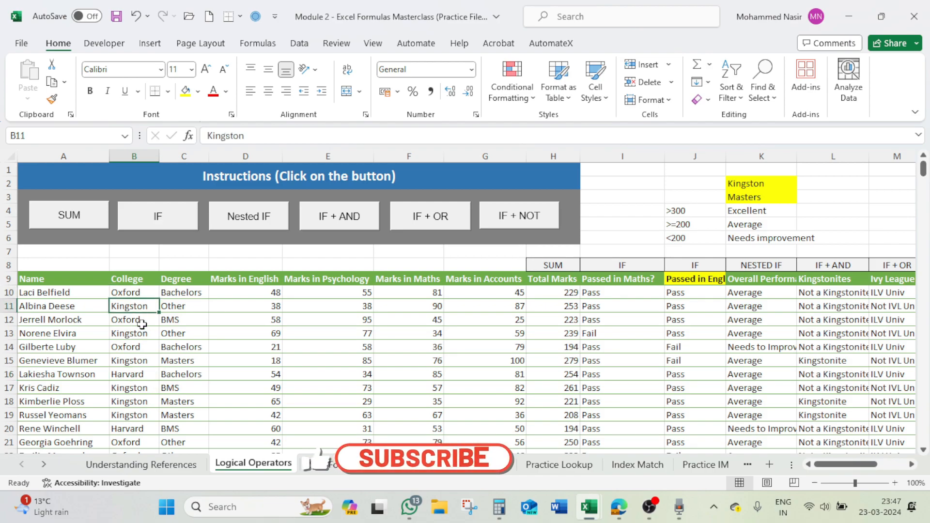
pyautogui.click(146, 374)
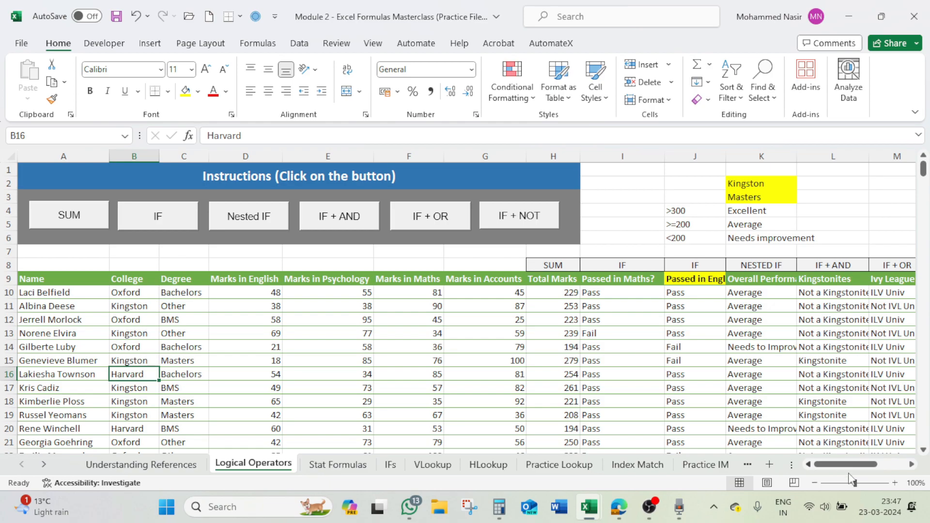
# - Enter the formula =NOT(B10="Kingston") in N10 of the Ivy League (Alternative) column
pyautogui.click(912, 465)
pyautogui.click(912, 465)
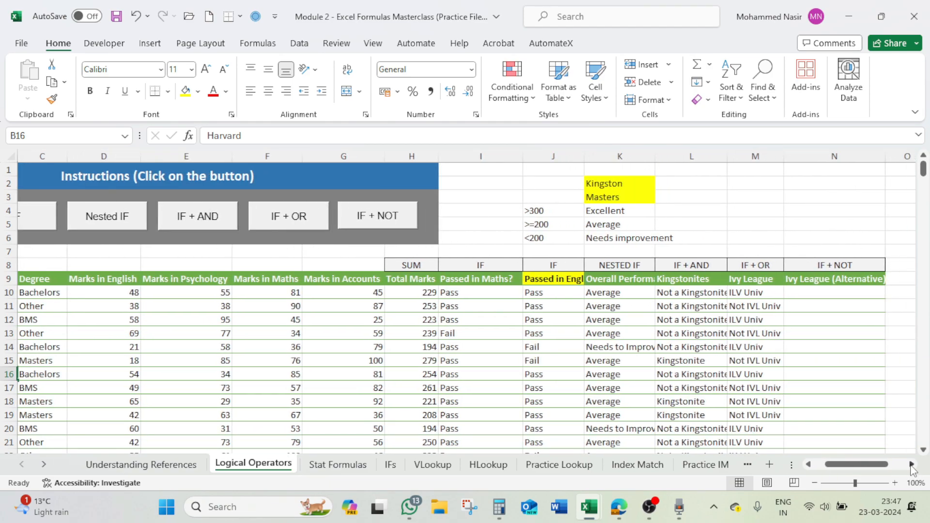
pyautogui.click(843, 291)
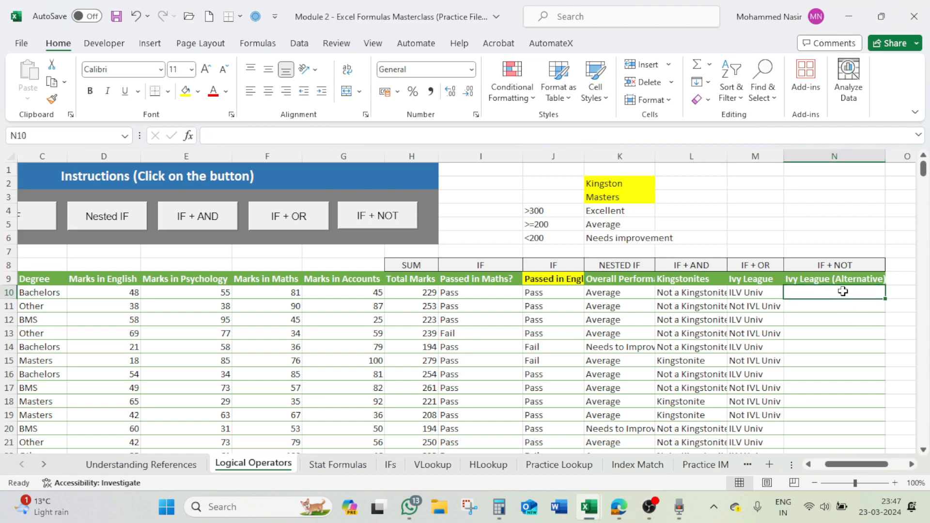
pyautogui.write('=not')
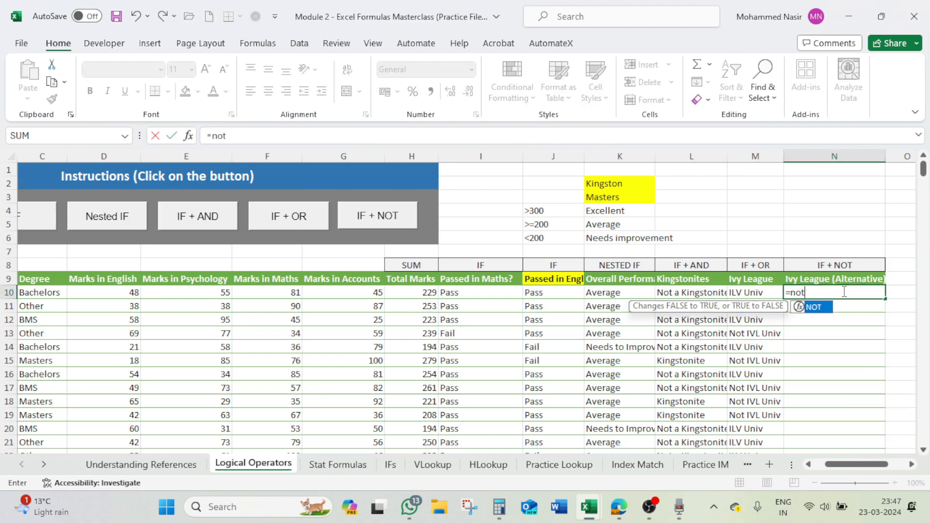
pyautogui.write('(')
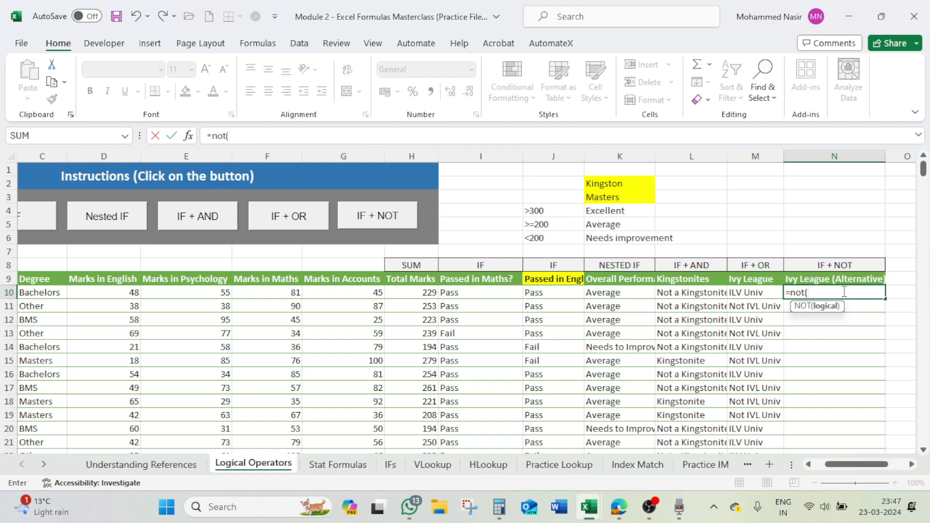
pyautogui.moveTo(849, 464); pyautogui.dragTo(799, 468)
pyautogui.click(140, 294)
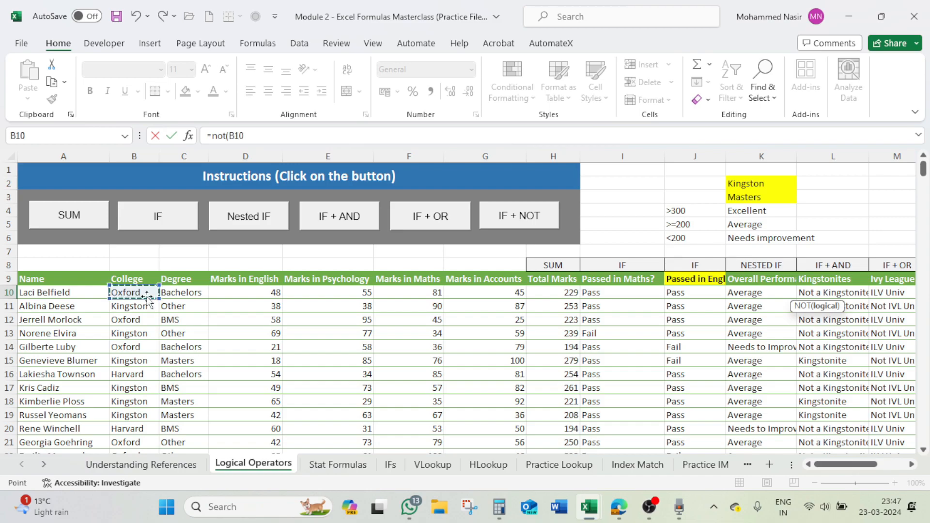
pyautogui.write('=')
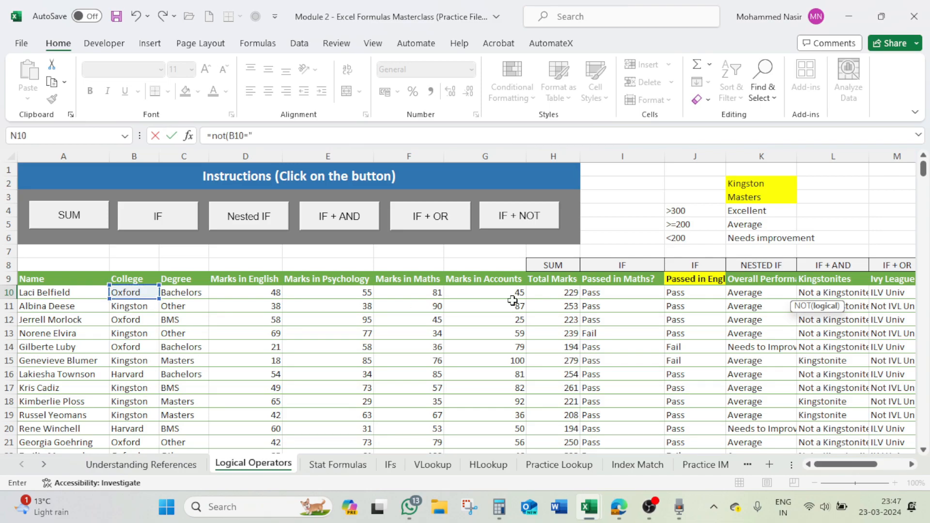
pyautogui.write('"Kingston")')
pyautogui.press('Return')
pyautogui.click(877, 290)
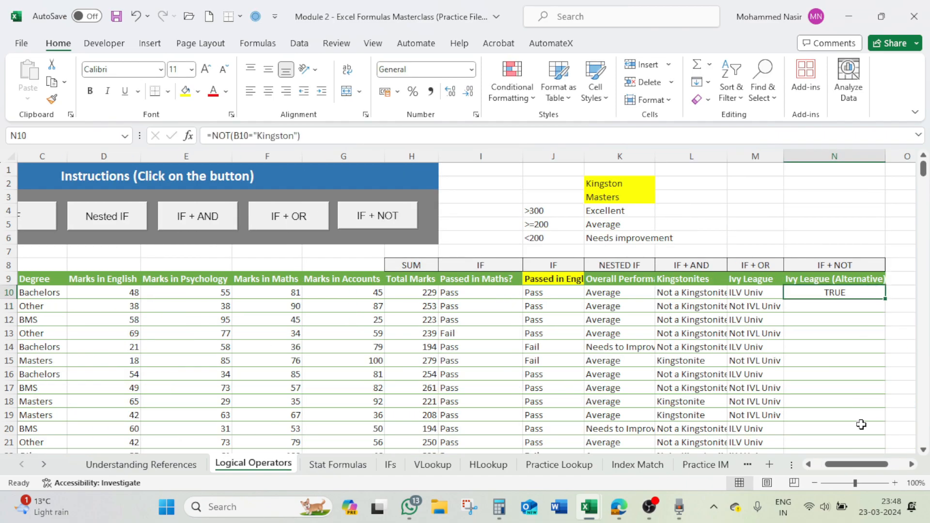
# - Check the college in B10 and fill the NOT formula from N10 down the Ivy League (Alternative) column
pyautogui.moveTo(840, 469); pyautogui.dragTo(829, 468)
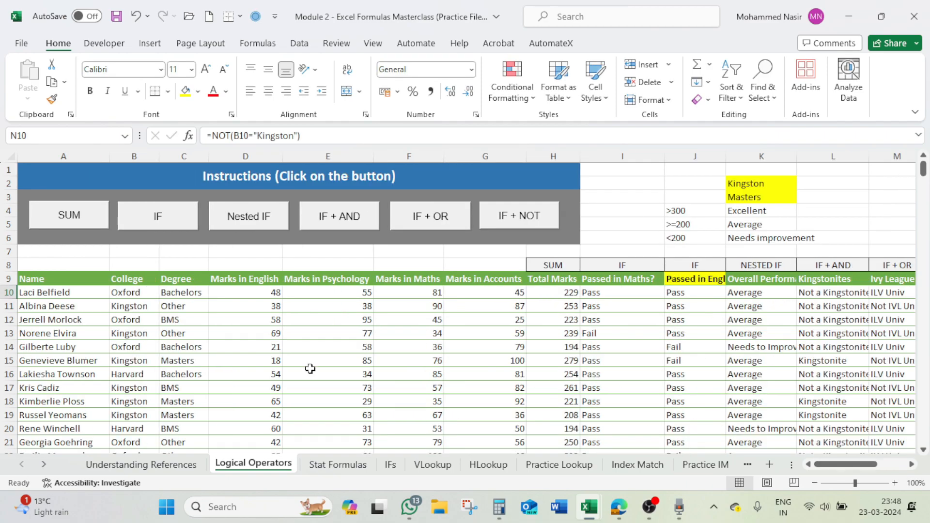
pyautogui.click(146, 293)
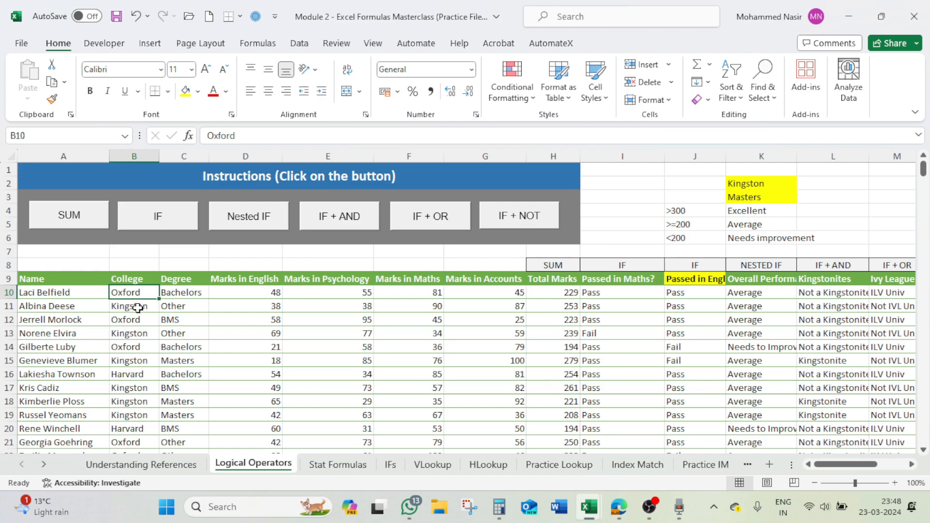
pyautogui.moveTo(843, 466); pyautogui.dragTo(861, 465)
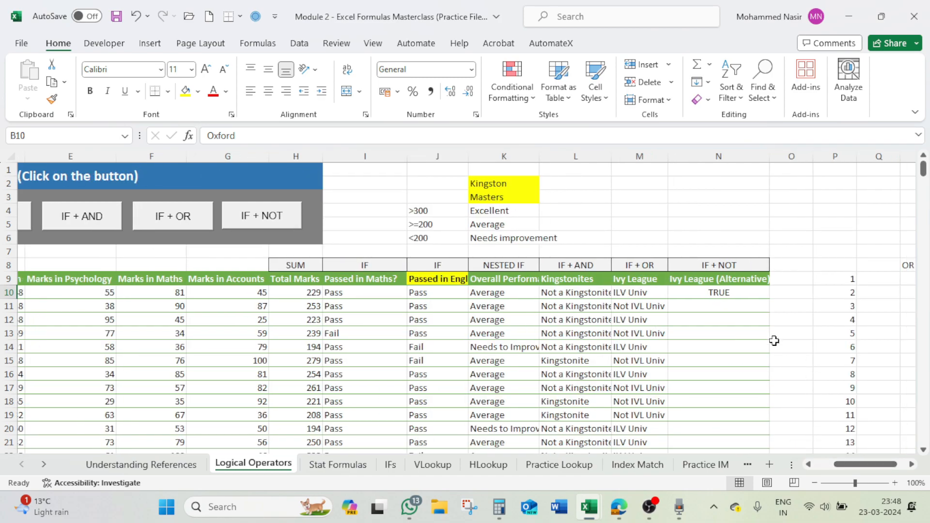
pyautogui.click(751, 292)
pyautogui.doubleClick(772, 301)
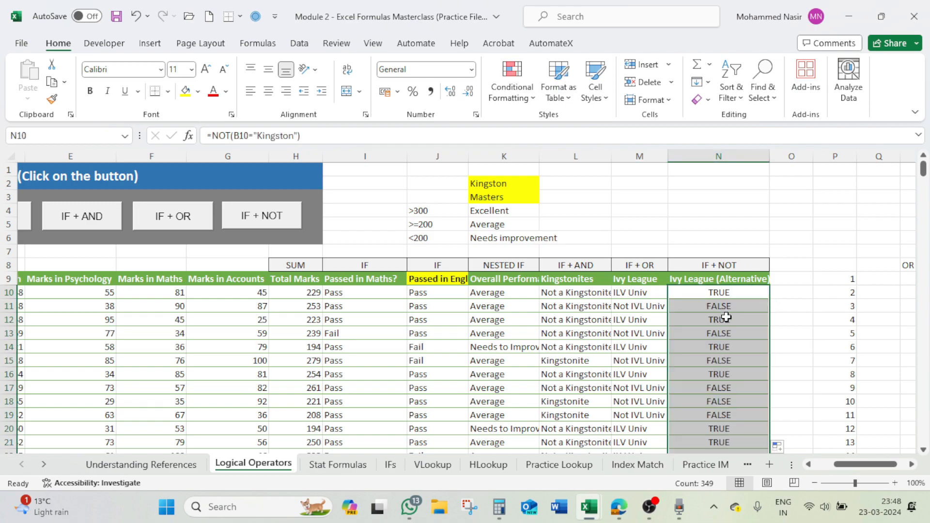
pyautogui.click(722, 307)
# - Hide columns I to K
pyautogui.moveTo(862, 464); pyautogui.dragTo(842, 464)
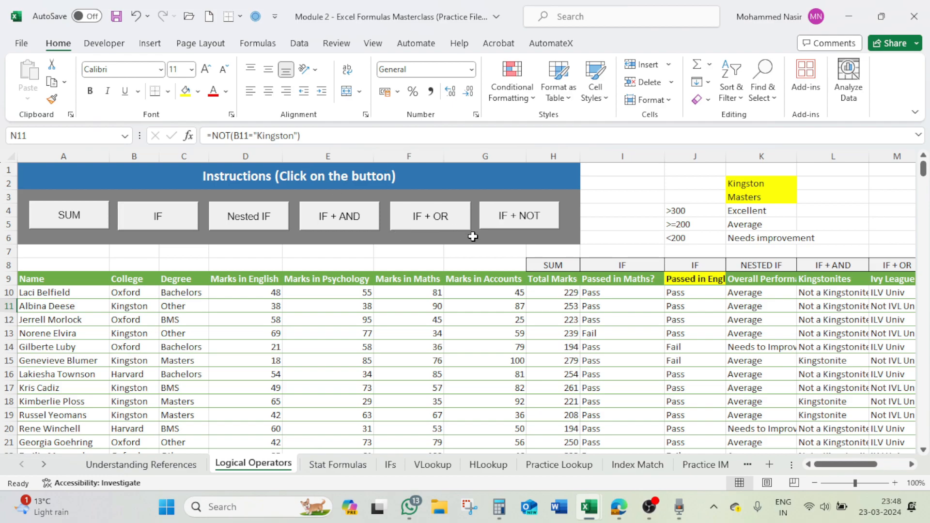
pyautogui.moveTo(618, 154); pyautogui.dragTo(777, 158)
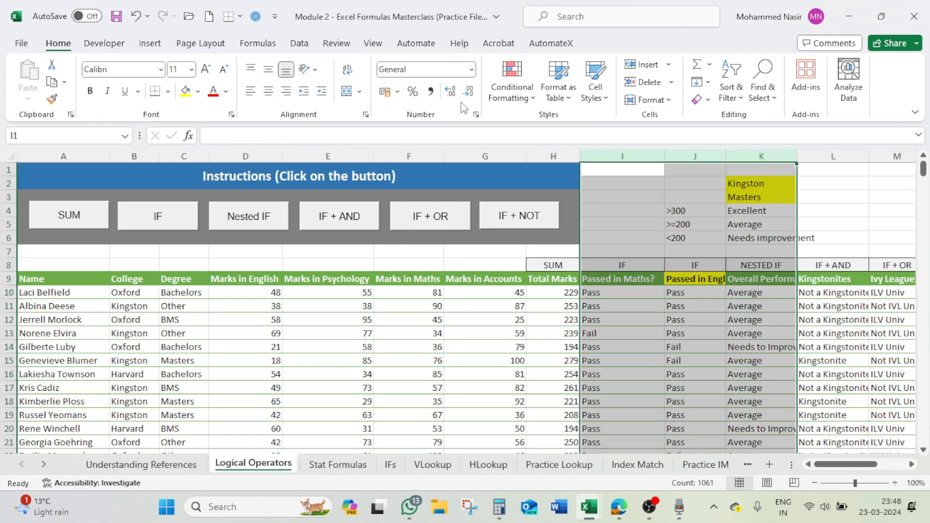
pyautogui.hotkey('ctrl', '0')
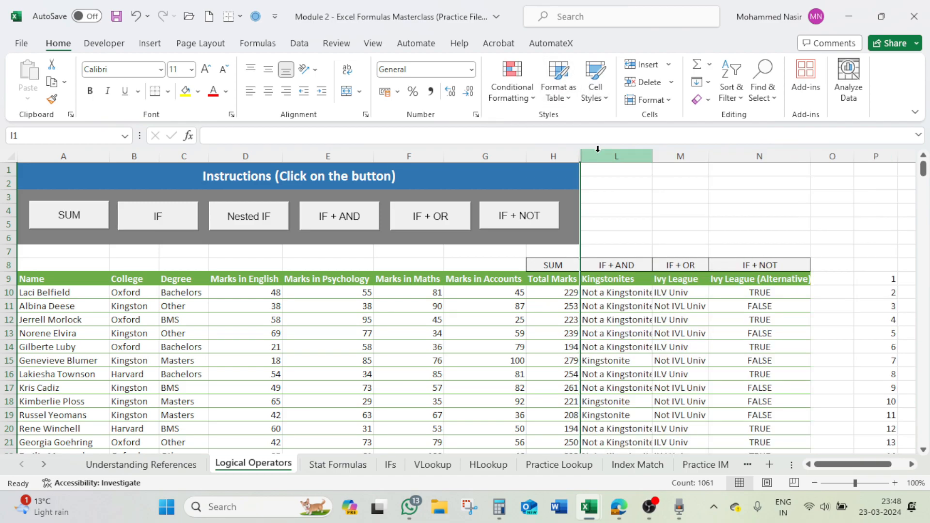
# - Compare the NOT results in column N with the college names in column B for the first student rows
pyautogui.scroll(-2, 726, 271)
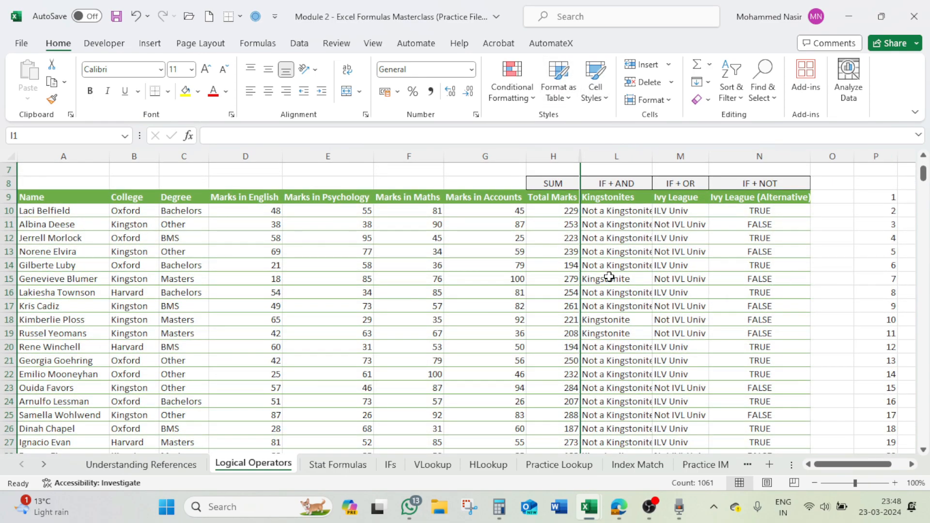
pyautogui.scroll(2, 649, 268)
pyautogui.click(775, 293)
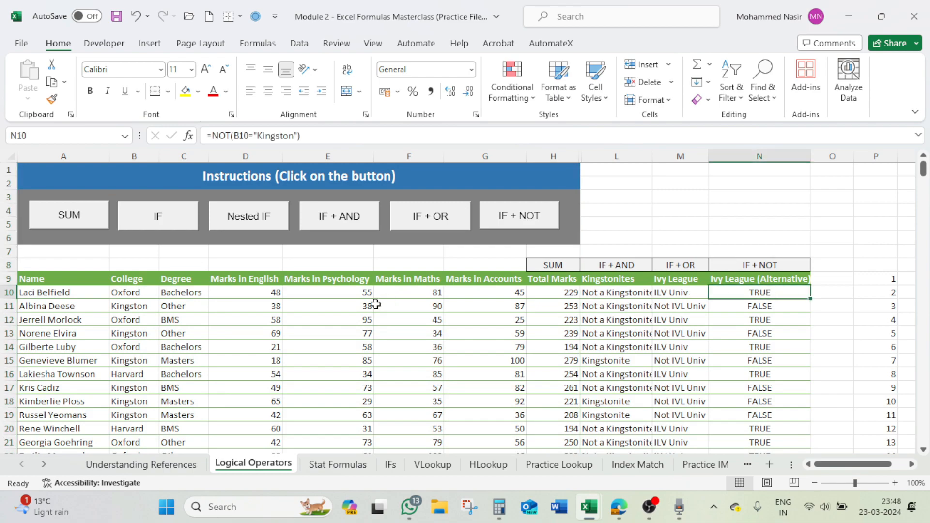
pyautogui.click(140, 294)
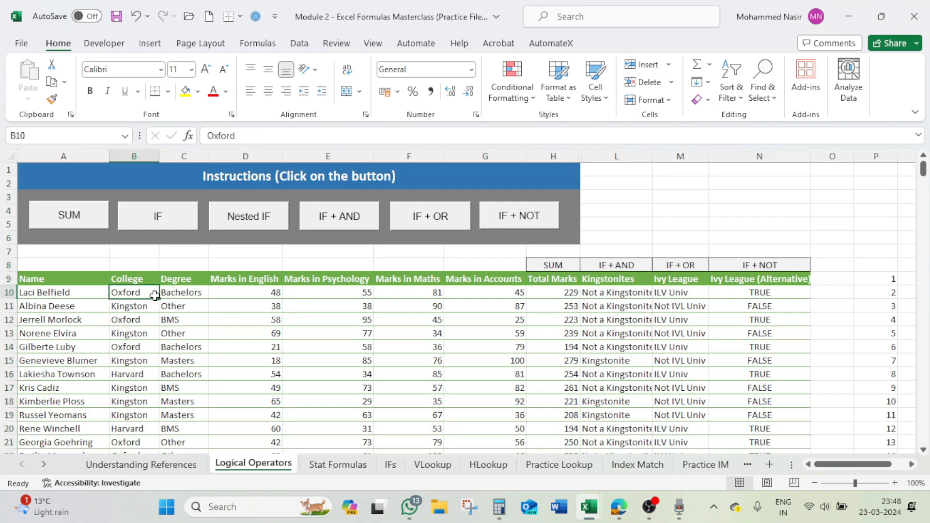
pyautogui.click(762, 306)
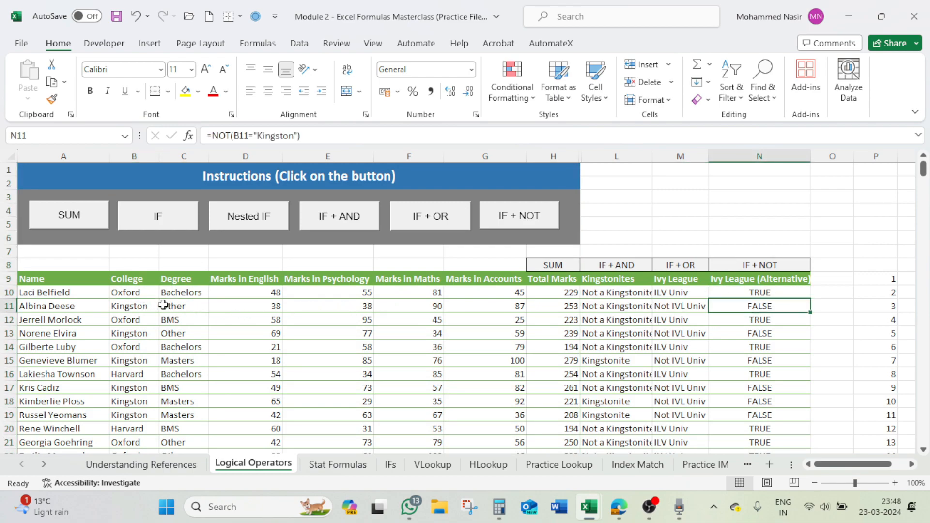
pyautogui.click(148, 306)
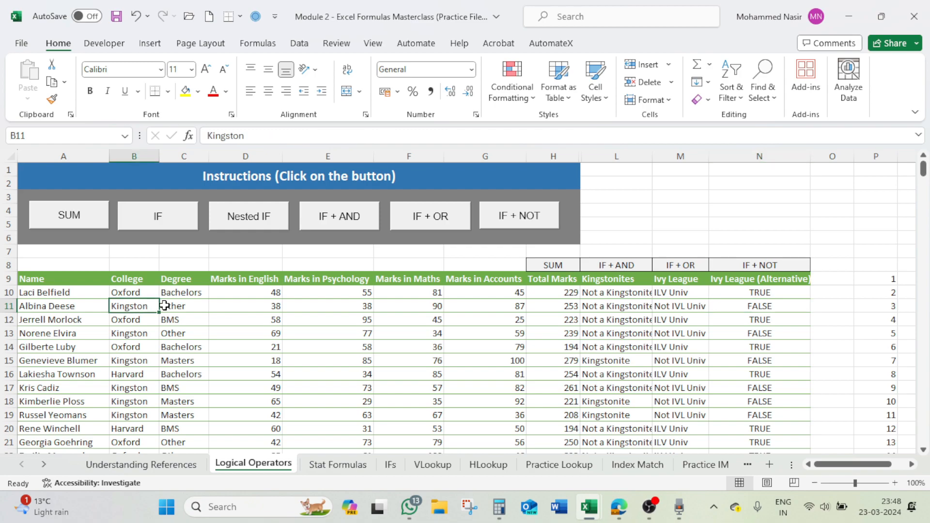
pyautogui.click(780, 310)
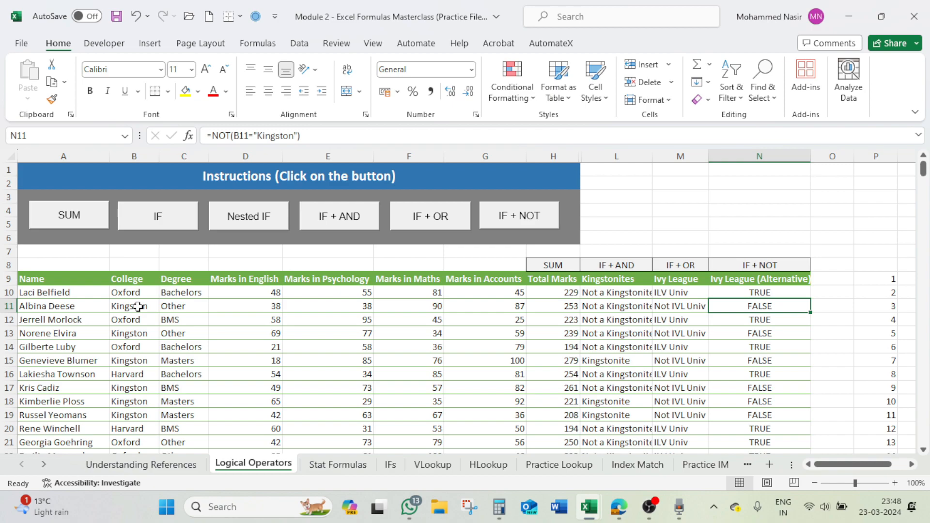
pyautogui.click(771, 324)
pyautogui.click(771, 334)
pyautogui.click(771, 359)
# - Wrap the NOT test in N10 in an IF function, keeping NOT(B10="Kingston") as its logical test
pyautogui.click(770, 293)
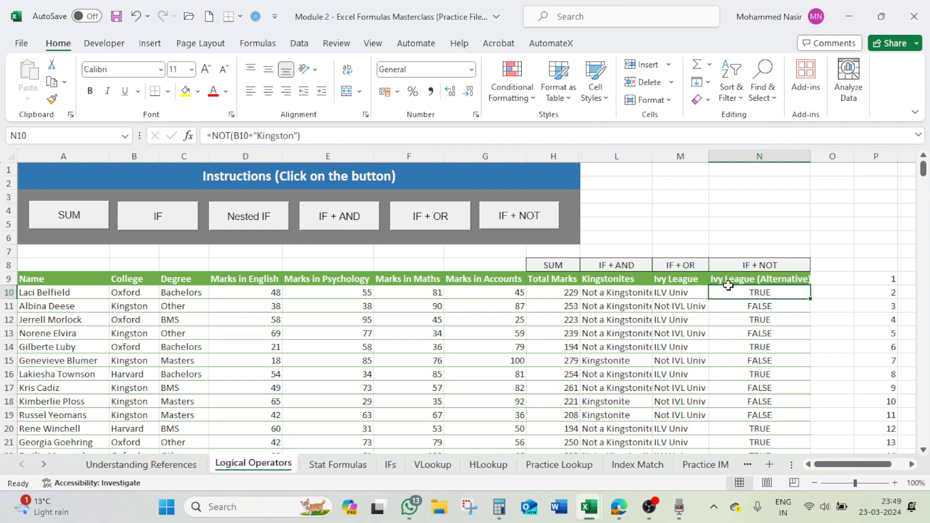
pyautogui.click(212, 138)
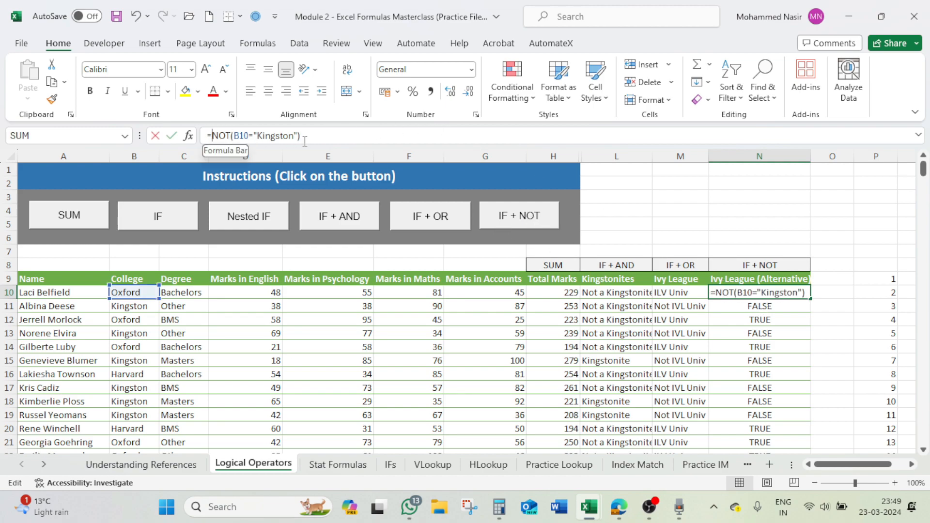
pyautogui.write('if')
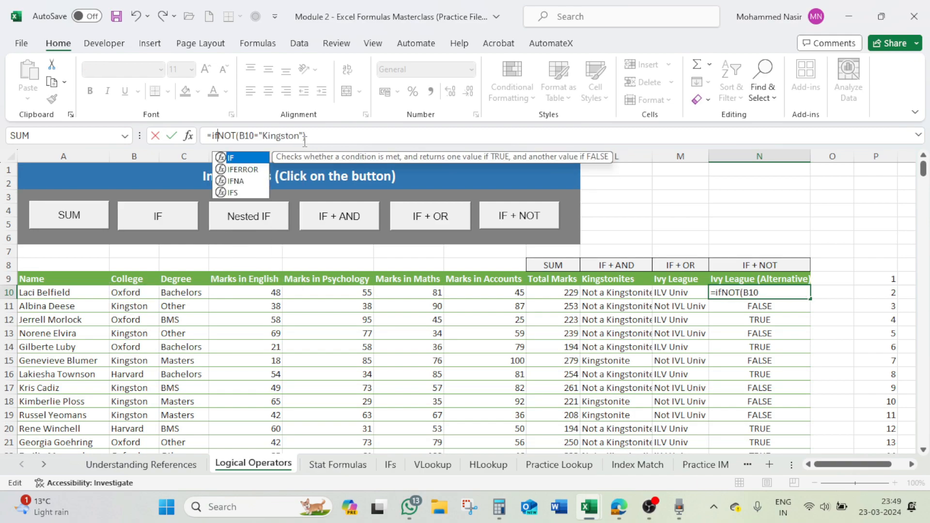
pyautogui.write('(')
pyautogui.click(315, 138)
pyautogui.write(',')
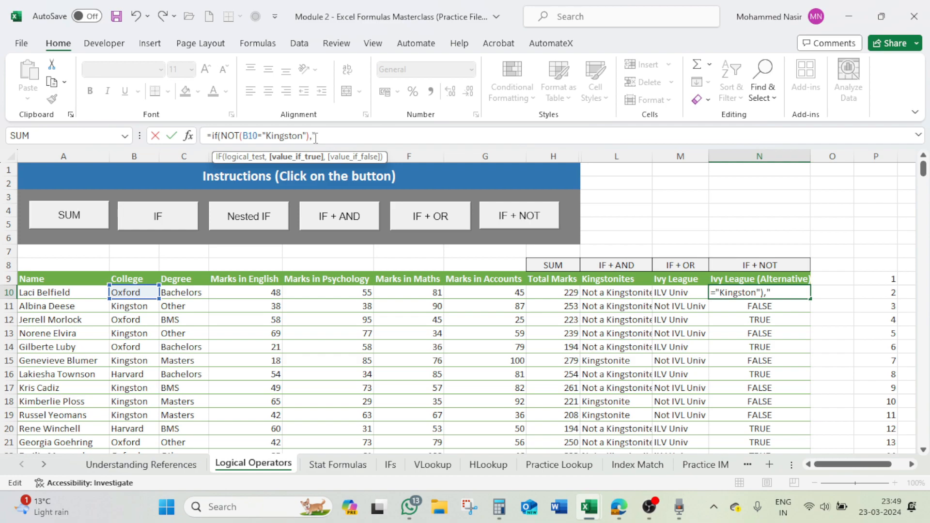
# - Set the value if true of the IF formula in N10 to "IVL Univ"
pyautogui.write('"IVL Yniv')
pyautogui.press('BackSpace')
pyautogui.press('BackSpace')
pyautogui.press('BackSpace')
pyautogui.press('BackSpace')
pyautogui.write('Univ","Not I')
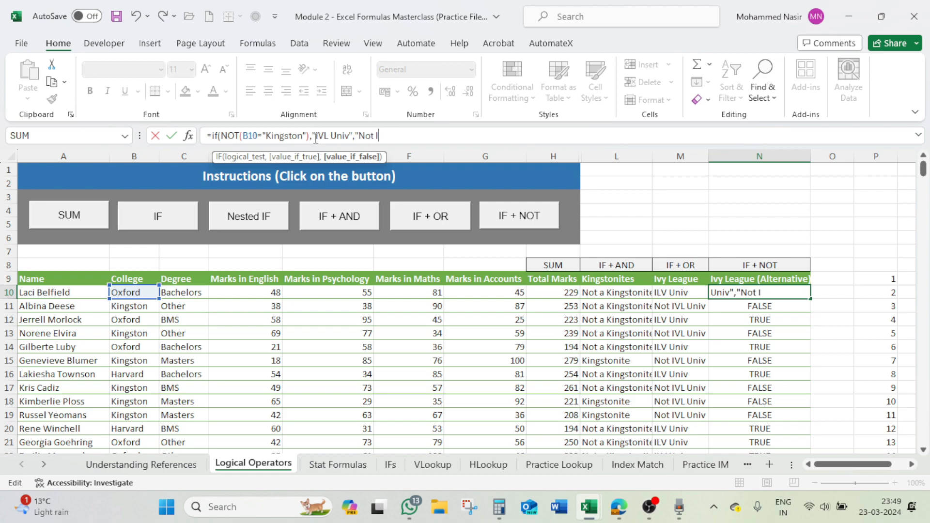
pyautogui.write('vl')
# - Set the value if false to "Not IVL Univ" and commit the IF + NOT formula in N10
pyautogui.press('BackSpace')
pyautogui.press('BackSpace')
pyautogui.write('VL Univ")')
pyautogui.press('Return')
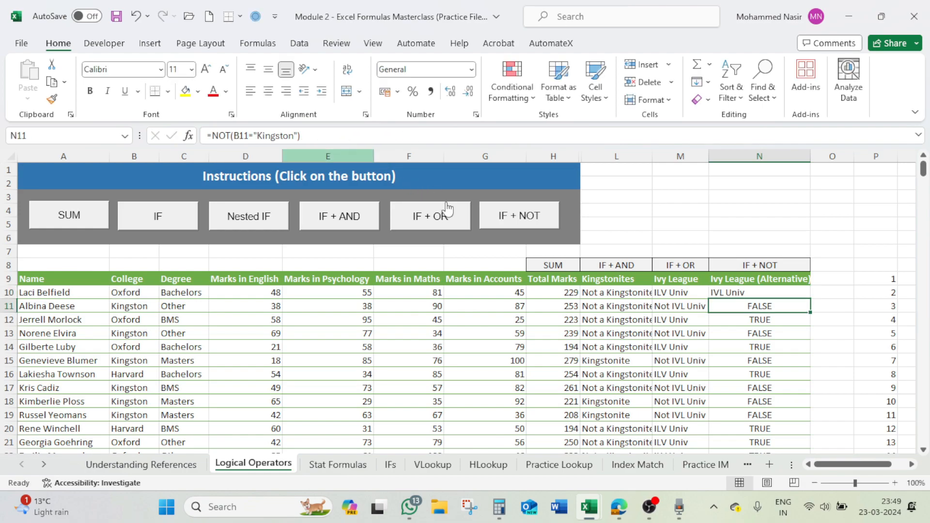
# - Check the IF + OR formula in M10 and fill the IF + NOT formula from N10 down the column
pyautogui.click(680, 295)
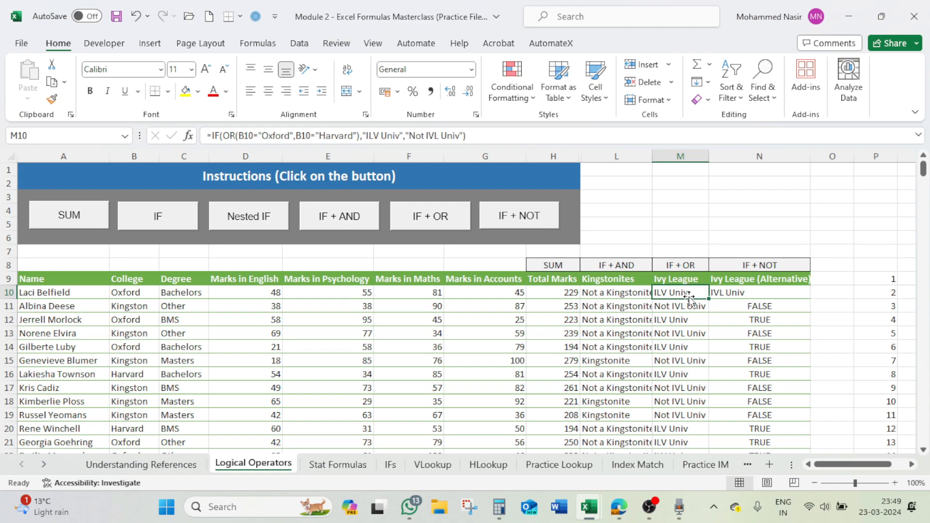
pyautogui.click(737, 293)
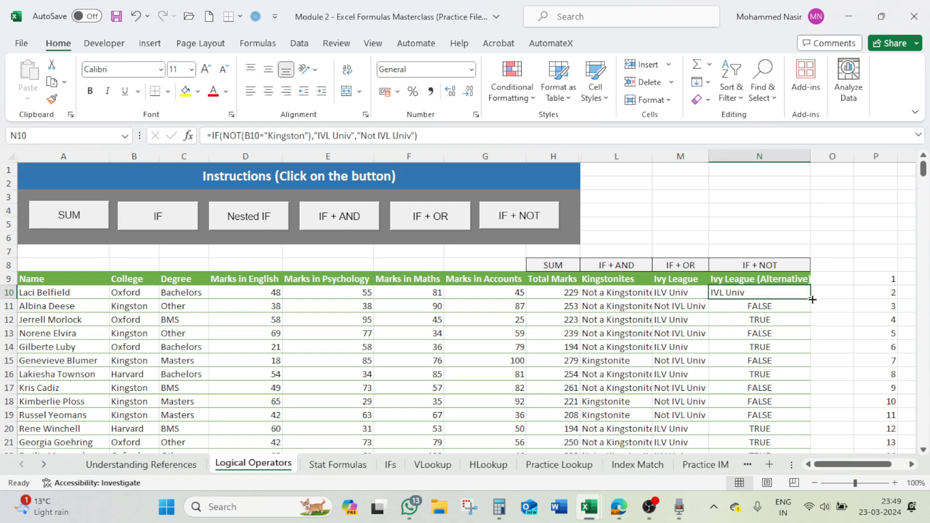
pyautogui.doubleClick(808, 295)
# - Compare the Ivy League labels in column M with the alternative labels in column N for rows 11 to 13
pyautogui.click(687, 304)
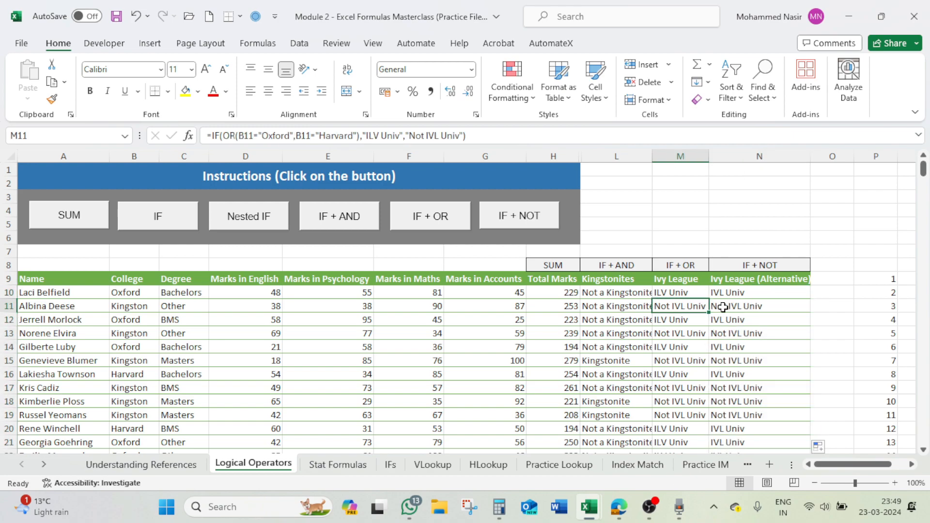
pyautogui.click(757, 305)
pyautogui.click(693, 318)
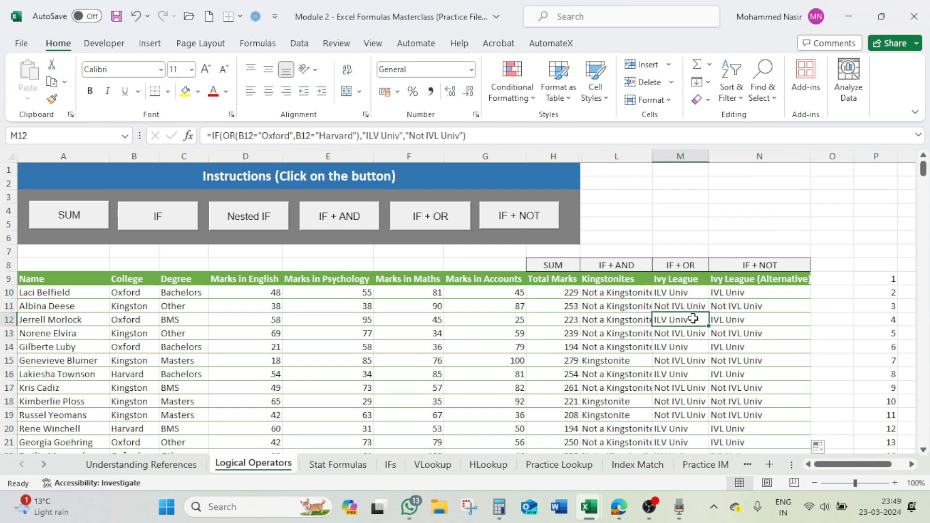
pyautogui.click(738, 320)
pyautogui.click(702, 334)
pyautogui.click(745, 332)
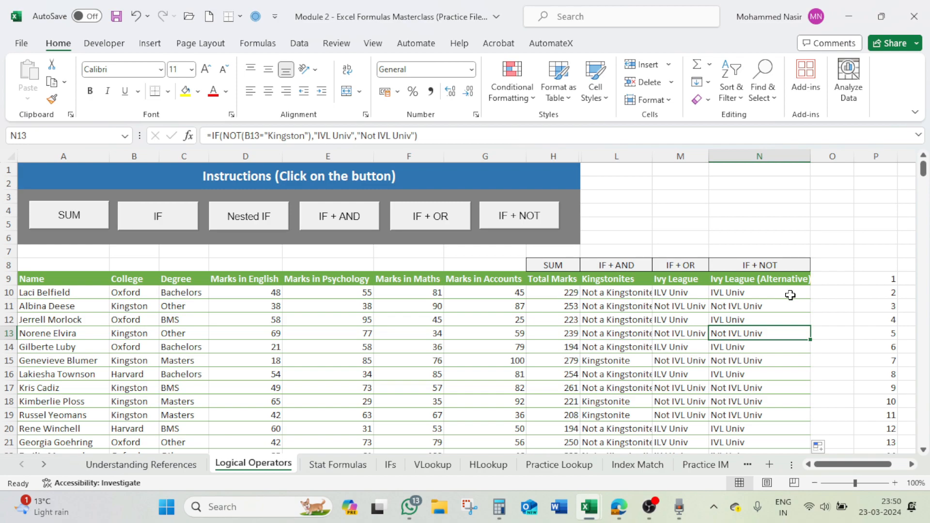
pyautogui.click(891, 280)
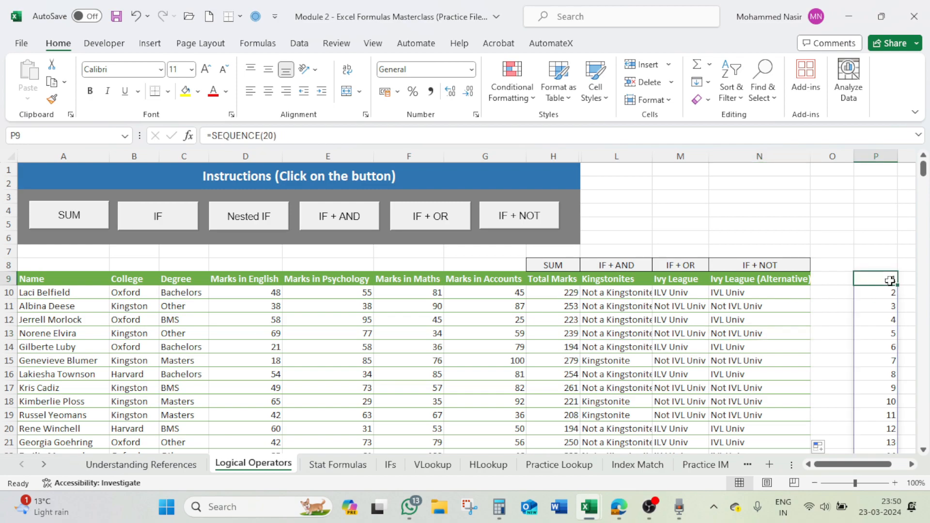
# - Clear all formulas in the Ivy League (Alternative) column from N10 down
pyautogui.click(756, 292)
pyautogui.hotkey('ctrl', 'shift', 'Down')
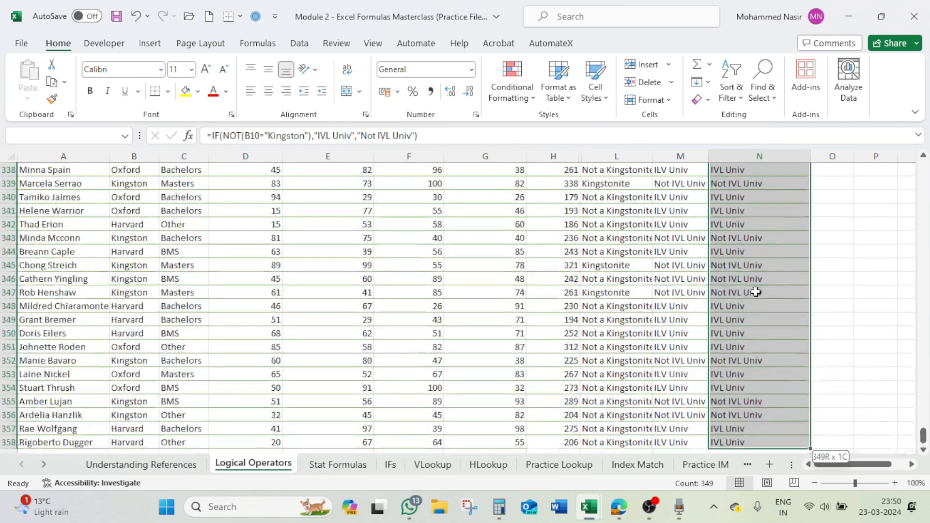
pyautogui.hotkey('ctrl', 'BackSpace')
pyautogui.press('Delete')
# - Start an IF formula in N10 with NOT(B10="Kingston") as the logical test
pyautogui.click(754, 292)
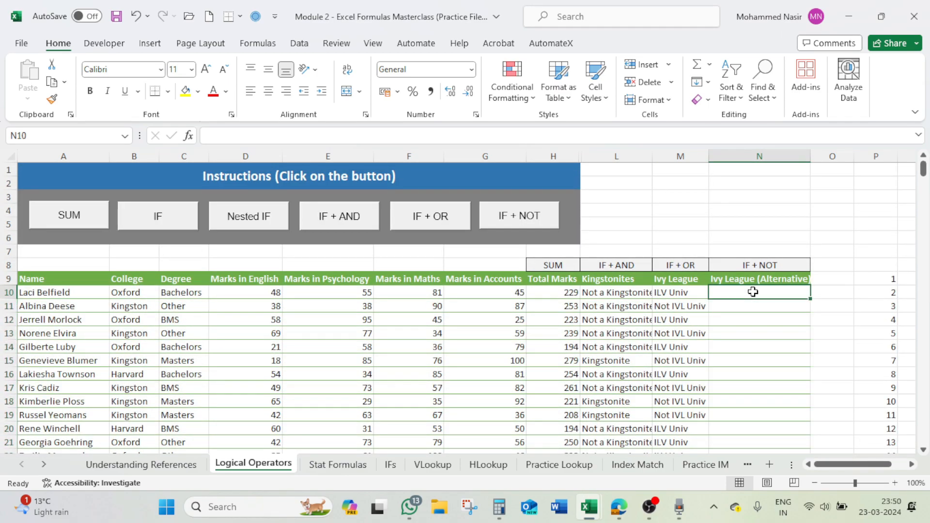
pyautogui.write('=if')
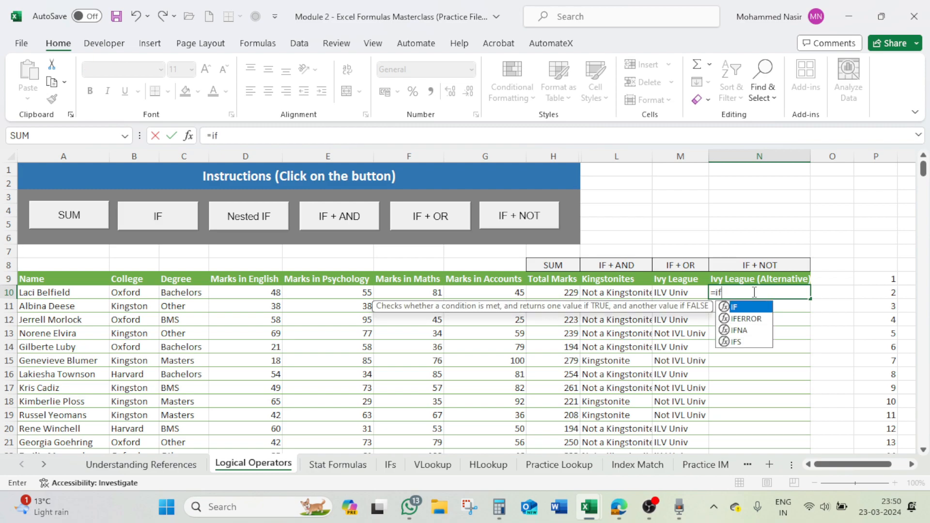
pyautogui.press('Tab')
pyautogui.write('no')
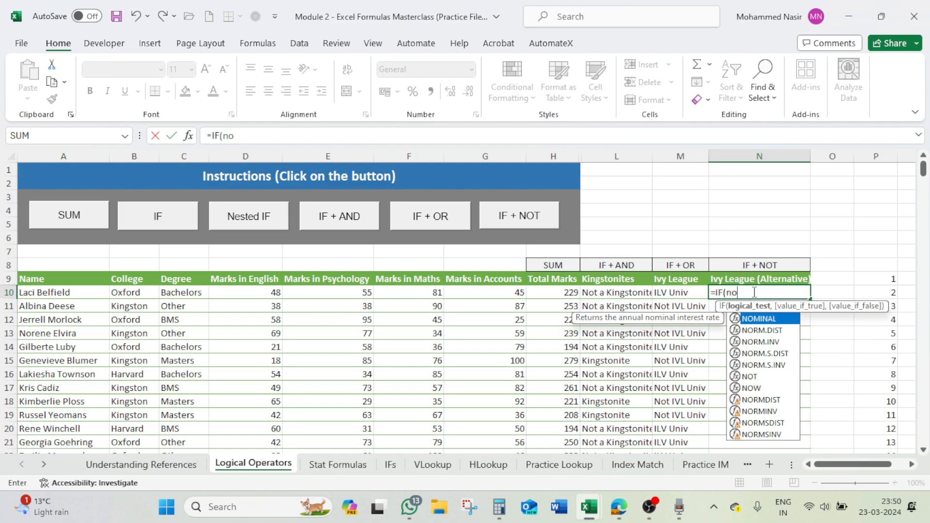
pyautogui.write('t(')
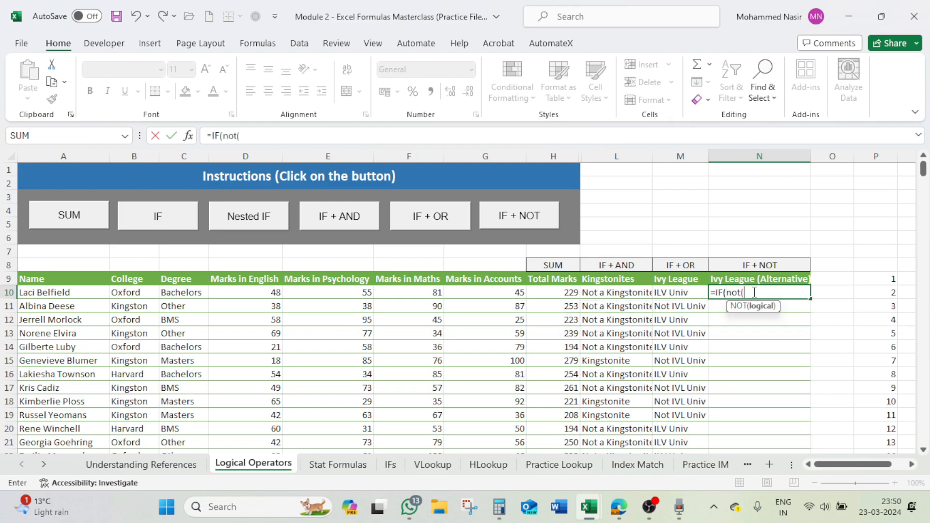
pyautogui.write('b10')
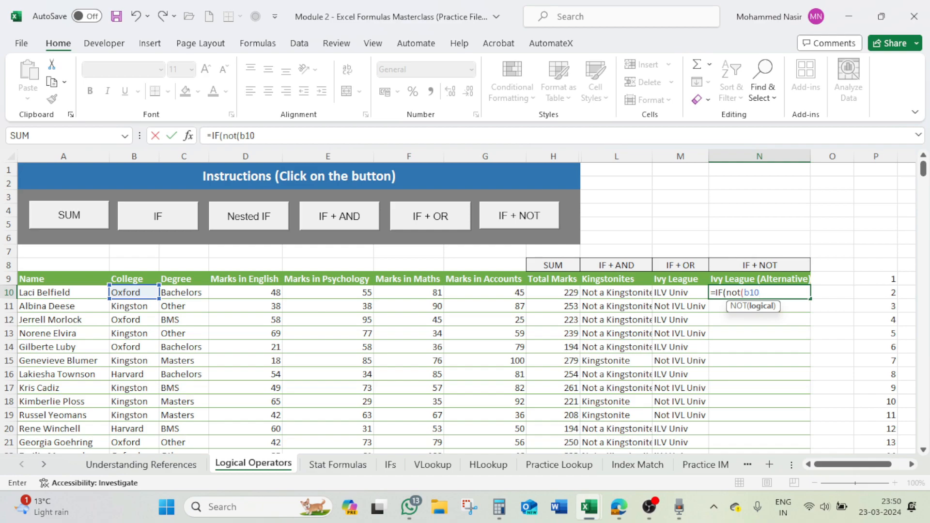
pyautogui.click(126, 292)
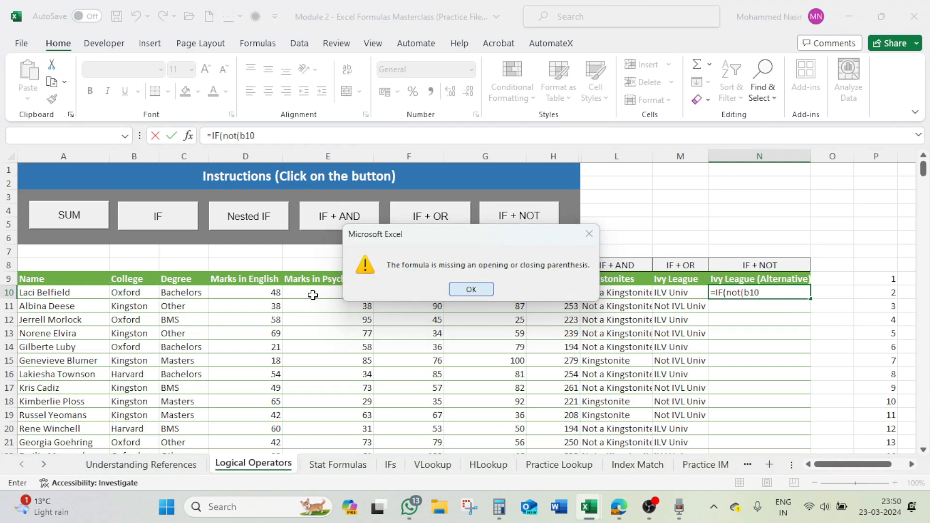
pyautogui.click(470, 289)
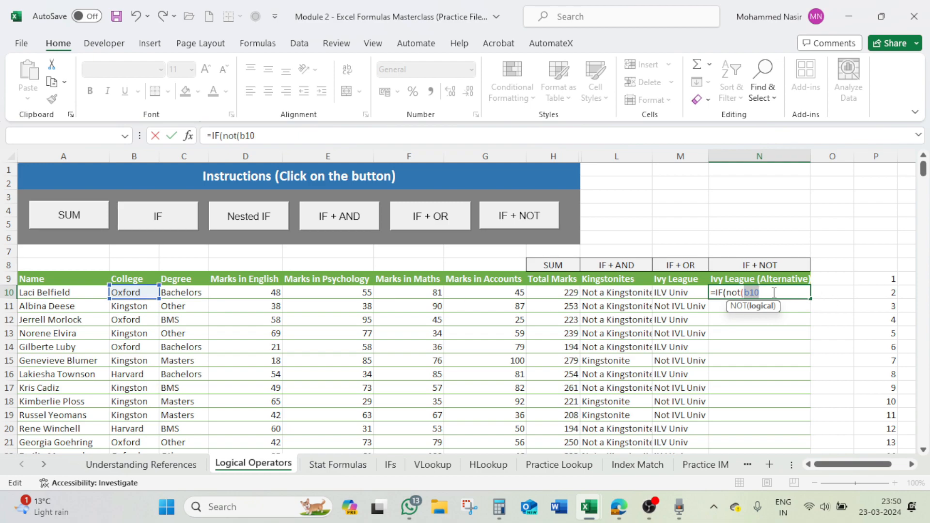
pyautogui.click(121, 293)
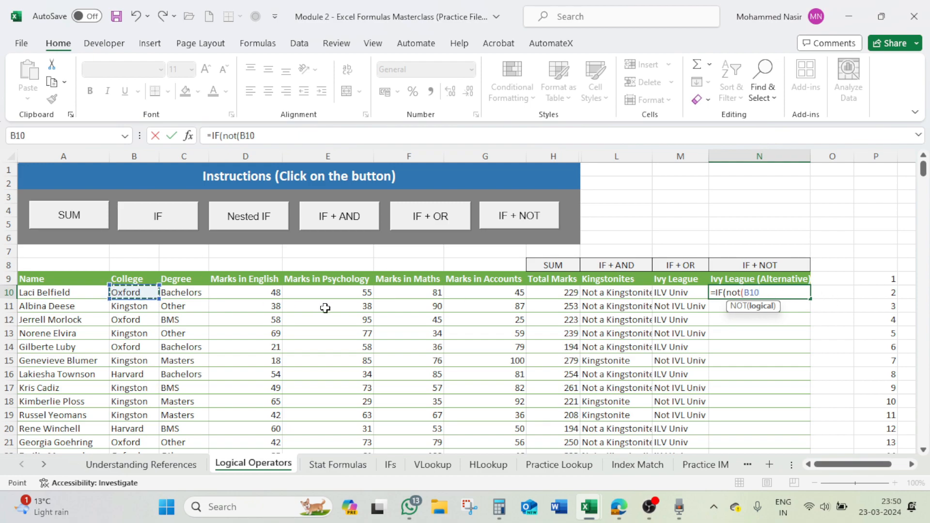
pyautogui.write('="')
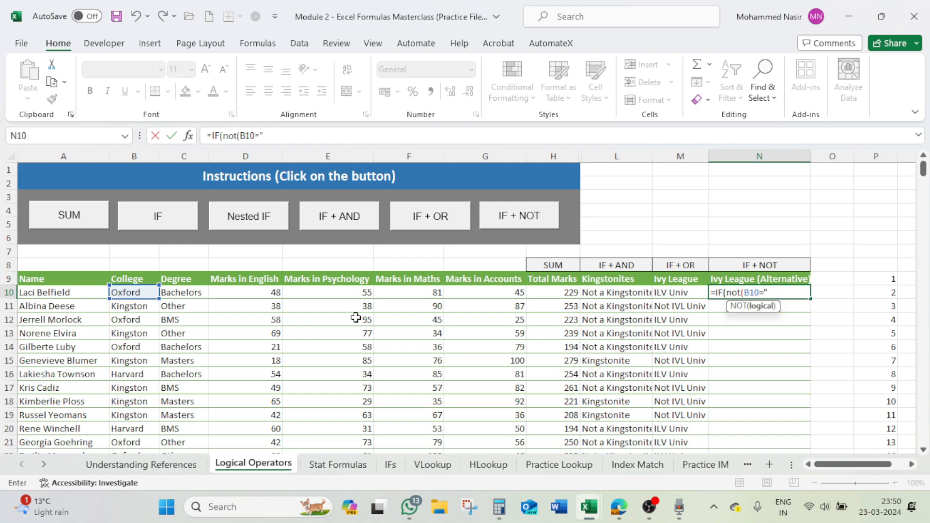
pyautogui.write('Kingston")')
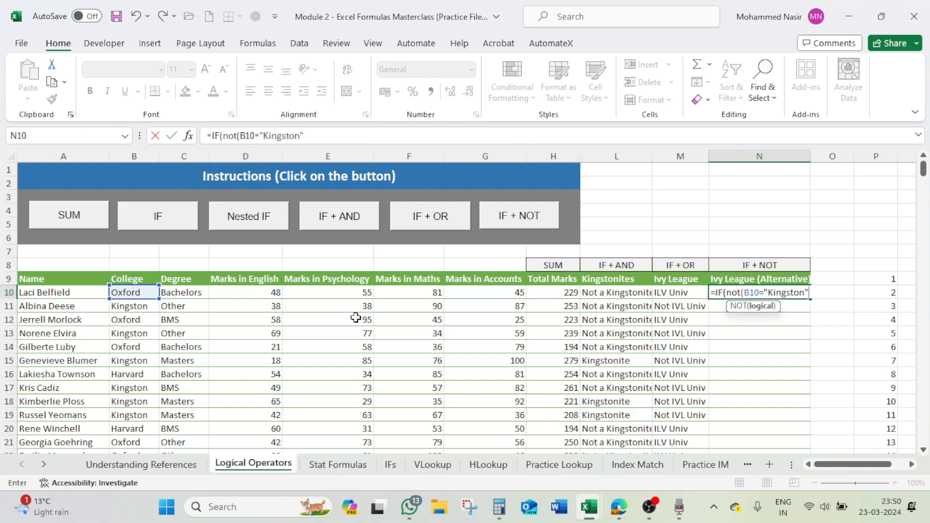
pyautogui.write(',')
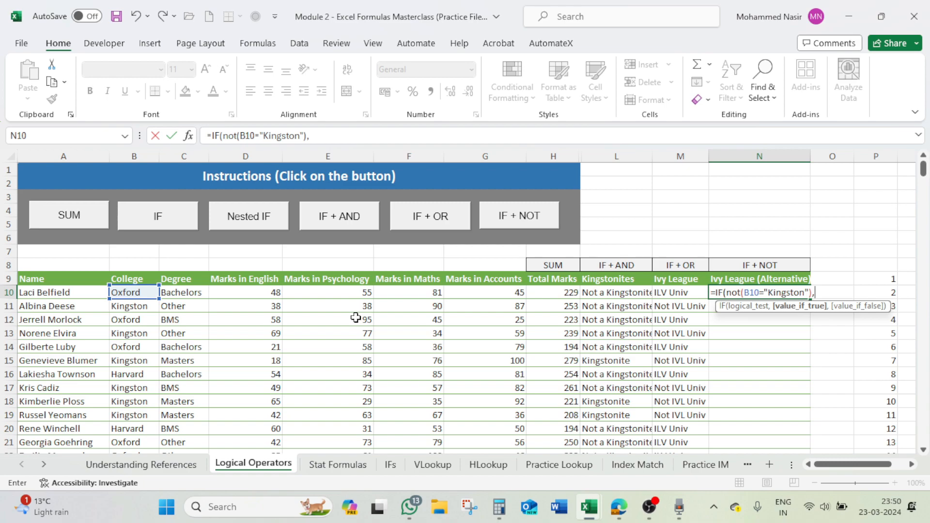
pyautogui.write('"IVL Univ')
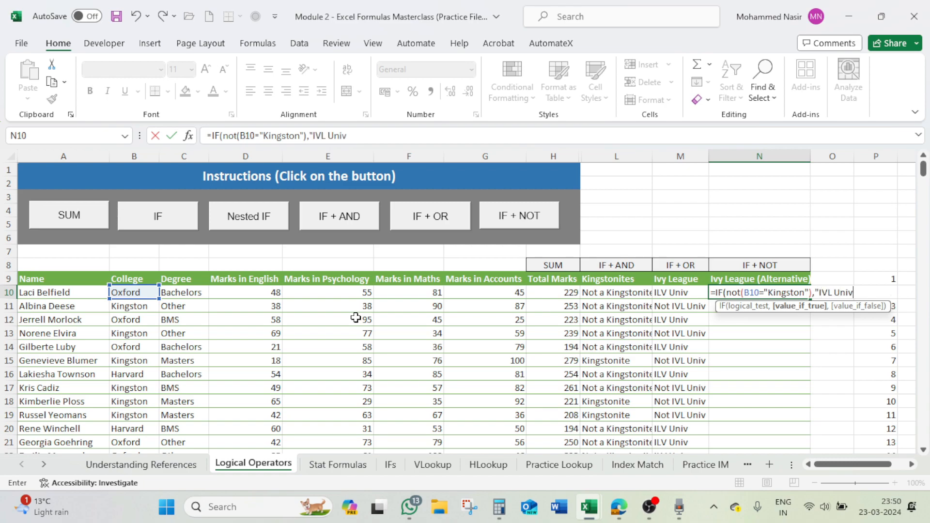
pyautogui.write('",')
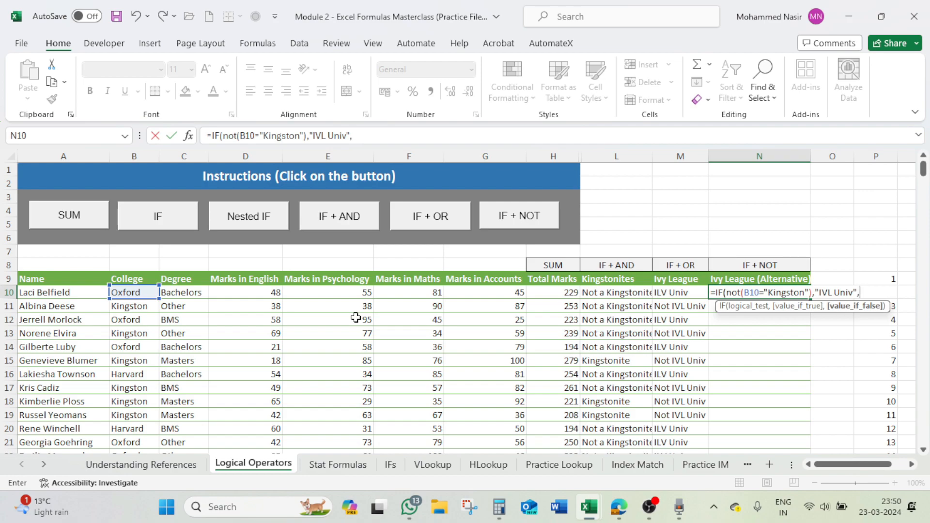
pyautogui.write('"Not IVL Univ")')
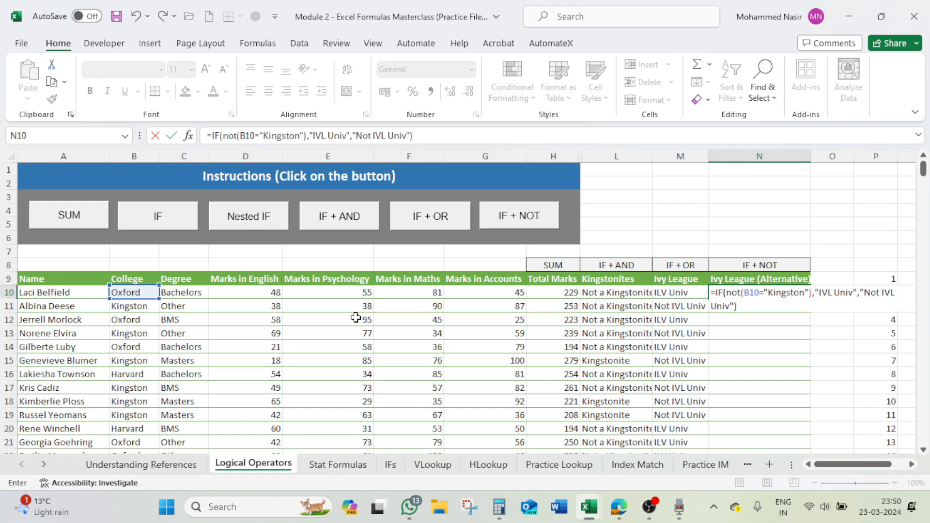
# - Complete the N10 formula with "IVL Univ" as the value if true and "Not IVL Univ" as the value if false
pyautogui.press('Return')
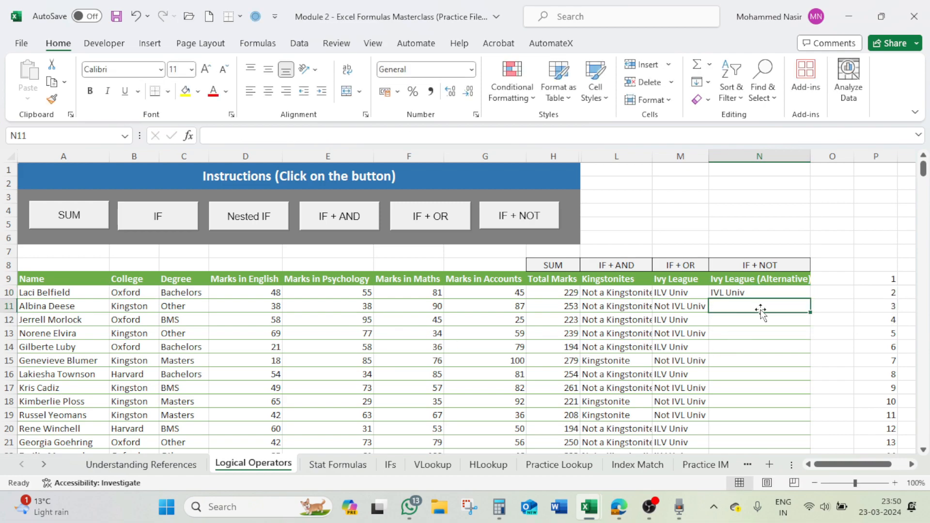
# - Fill the IF + NOT formula from N10 down the Ivy League (Alternative) column and check the filled rows
pyautogui.click(768, 291)
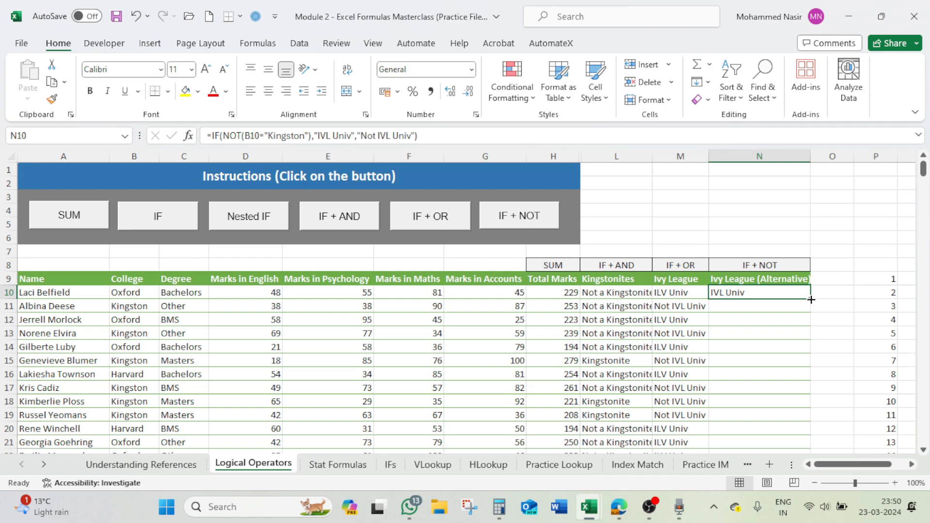
pyautogui.doubleClick(811, 300)
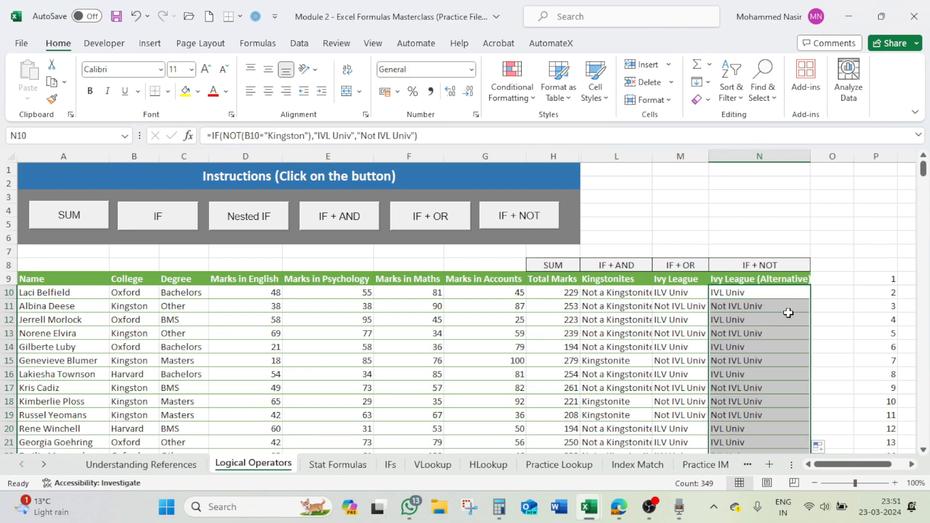
pyautogui.scroll(-10, 759, 333)
pyautogui.scroll(-6, 749, 333)
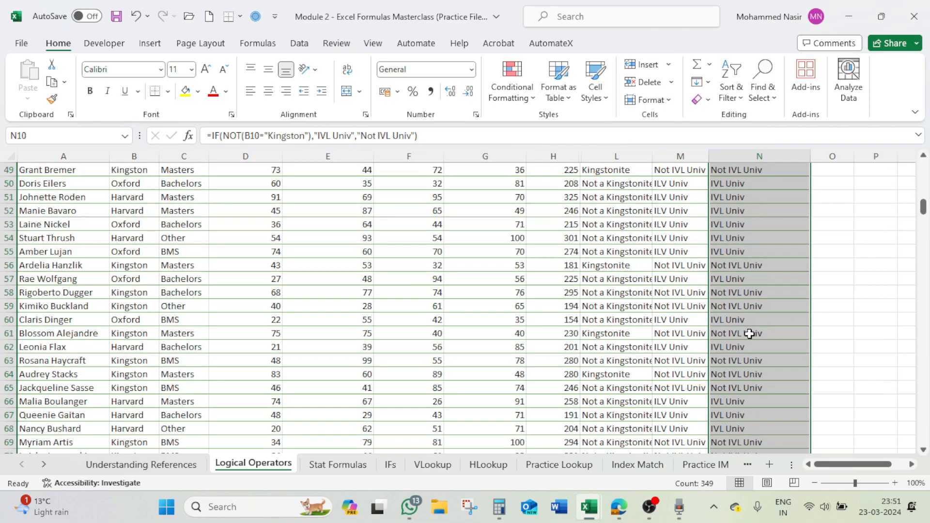
pyautogui.moveTo(922, 208); pyautogui.dragTo(926, 164)
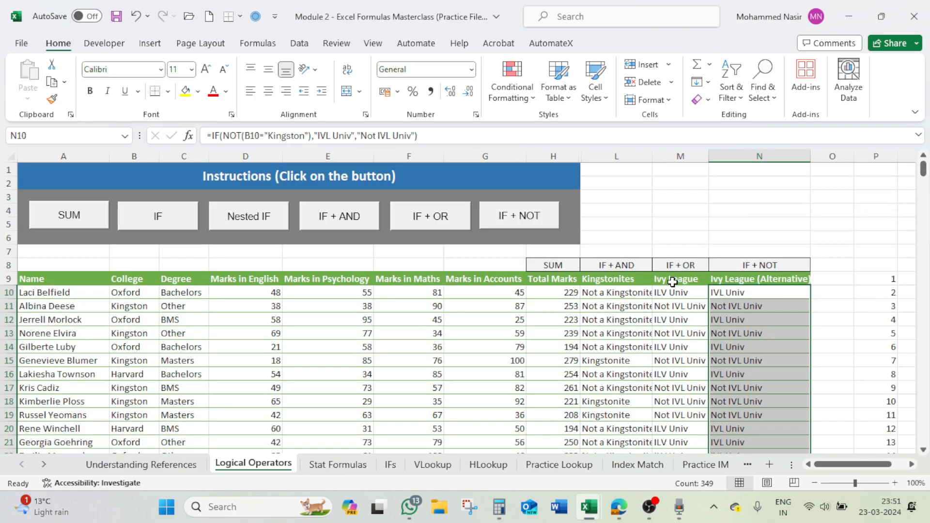